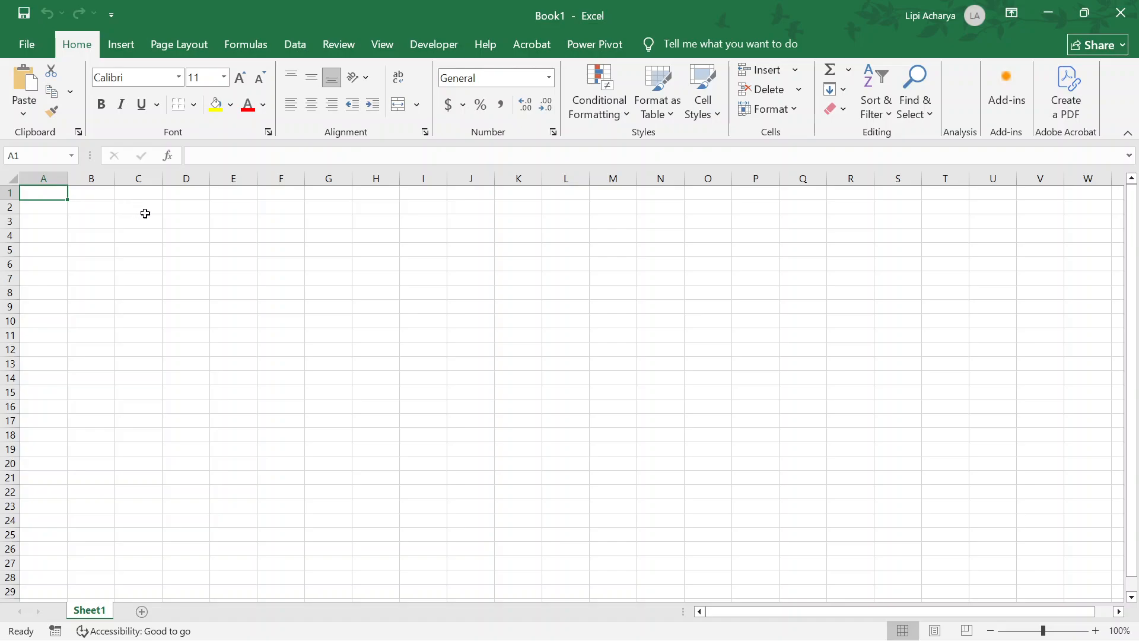
Step: Enter "sum" in cell A1 and format the text as bold Arial Black
{"action": "double_click", "coordinate": [47, 193]}
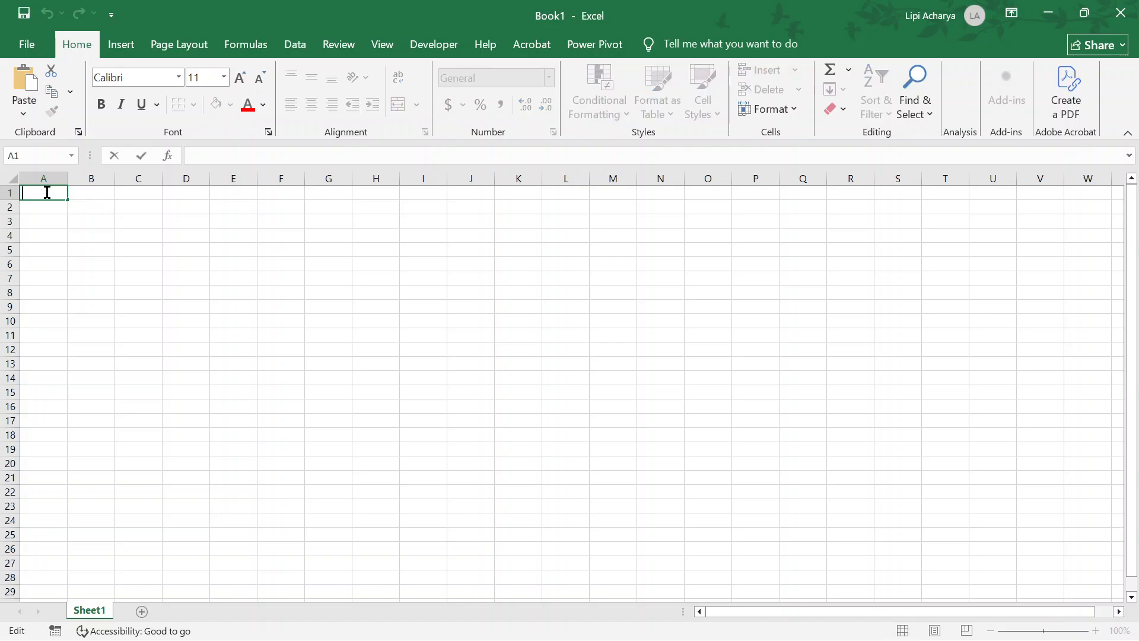
{"action": "type", "text": "sum"}
{"action": "left_click_drag", "start_coordinate": [47, 192], "coordinate": [21, 193]}
{"action": "left_click", "coordinate": [101, 107]}
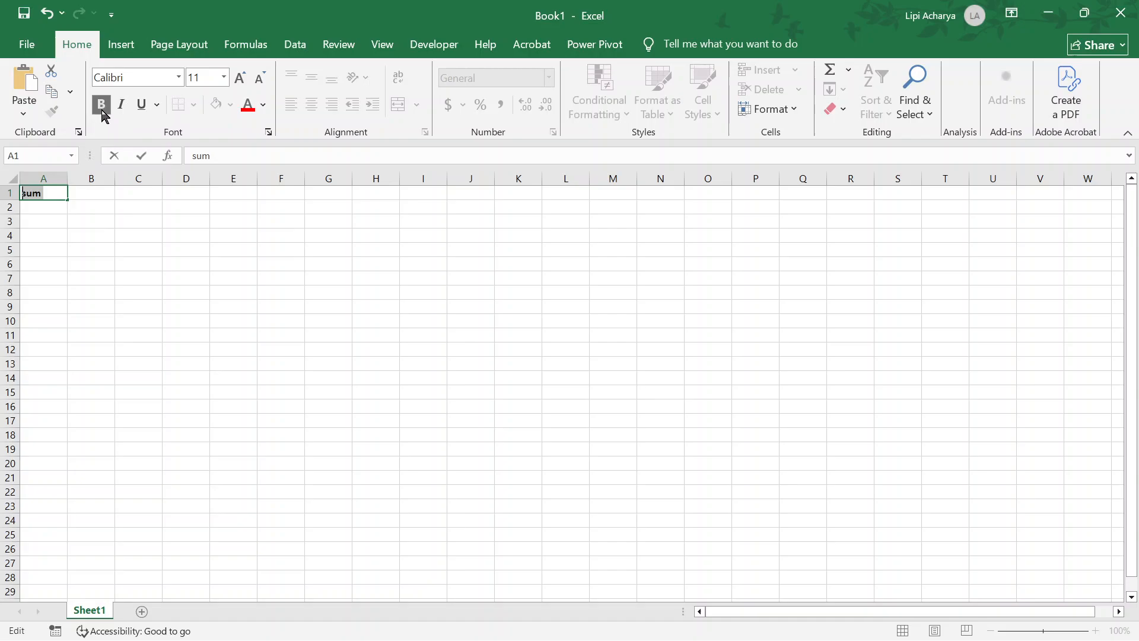
{"action": "left_click", "coordinate": [178, 77]}
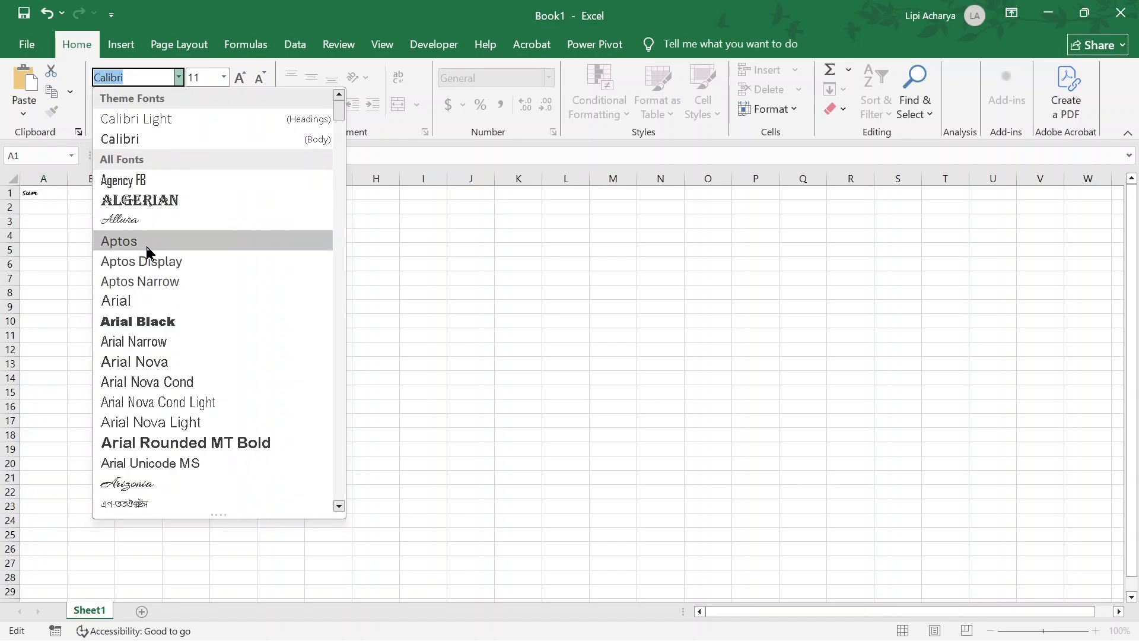
{"action": "left_click", "coordinate": [145, 321]}
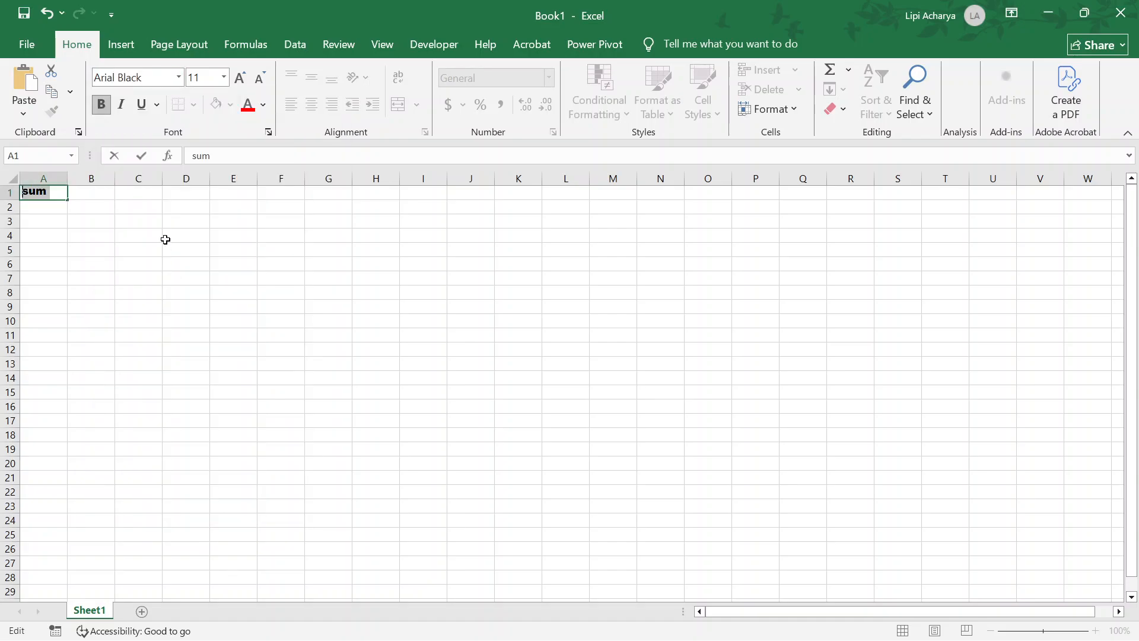
Step: Set the font size of the text in cell A1 to 20
{"action": "left_click", "coordinate": [216, 81]}
{"action": "left_click", "coordinate": [223, 78]}
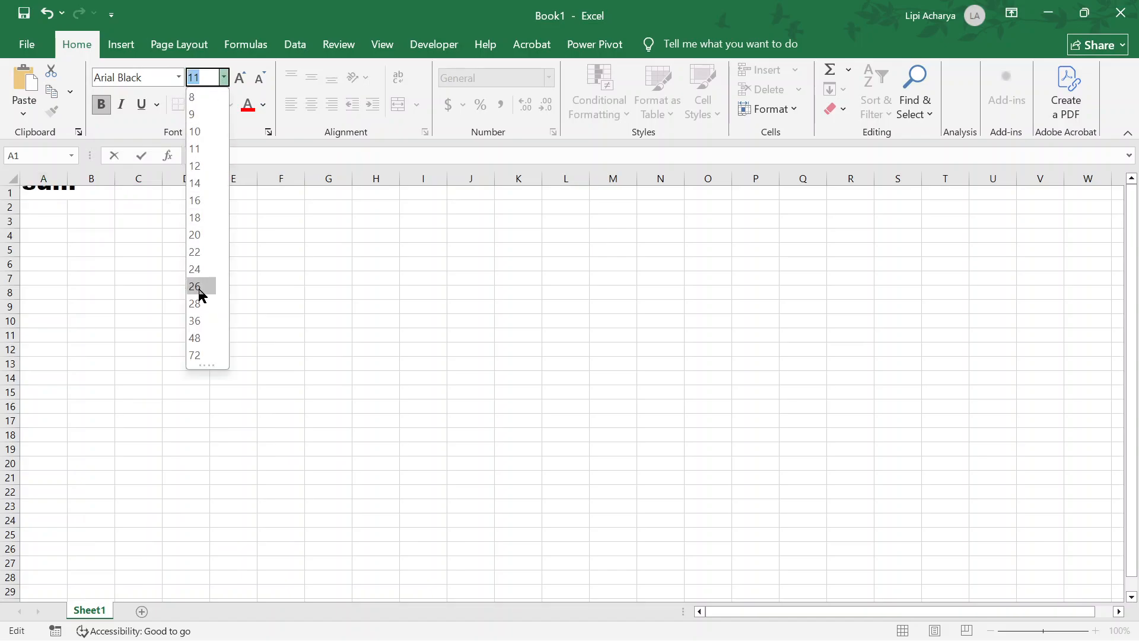
{"action": "left_click", "coordinate": [202, 234]}
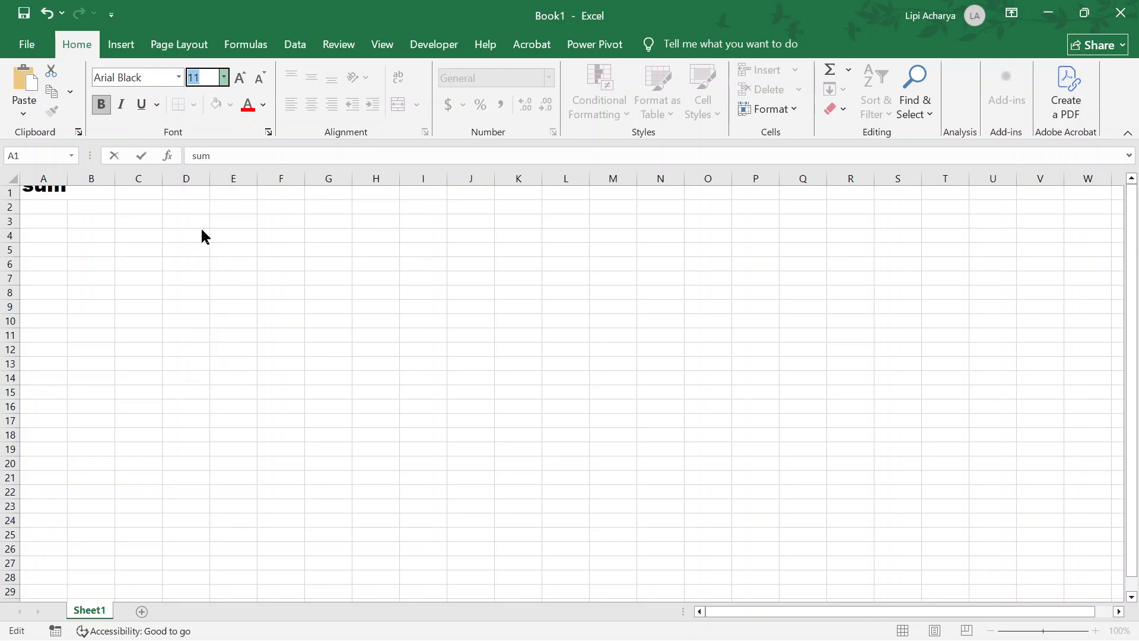
{"action": "scroll", "coordinate": [202, 239], "scroll_direction": "down", "scroll_amount": 1}
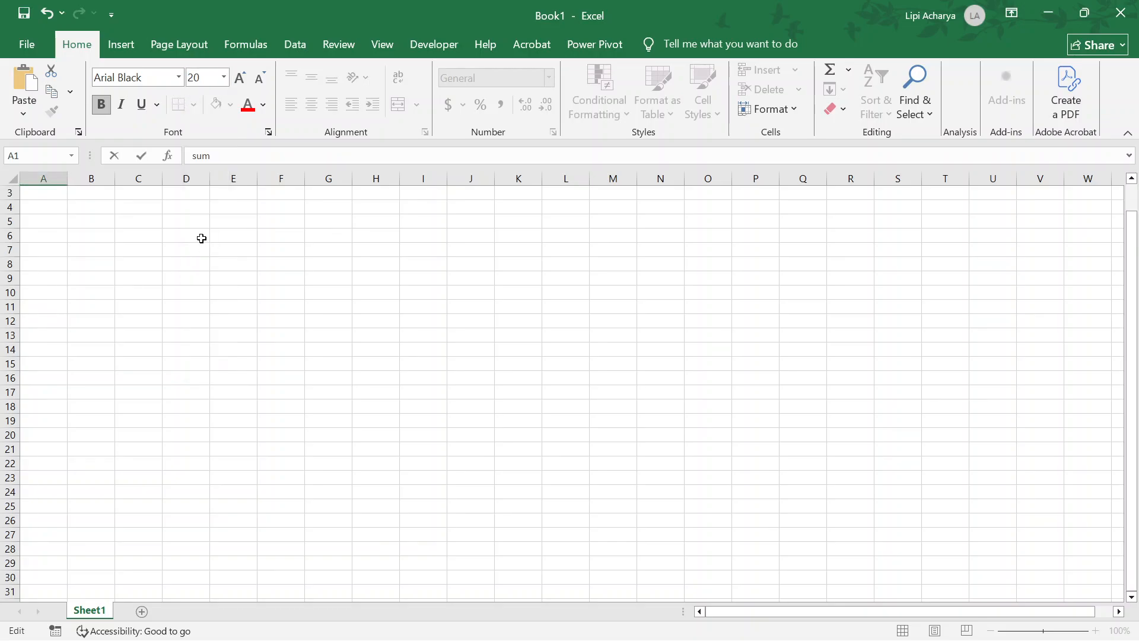
{"action": "scroll", "coordinate": [202, 238], "scroll_direction": "down", "scroll_amount": 2}
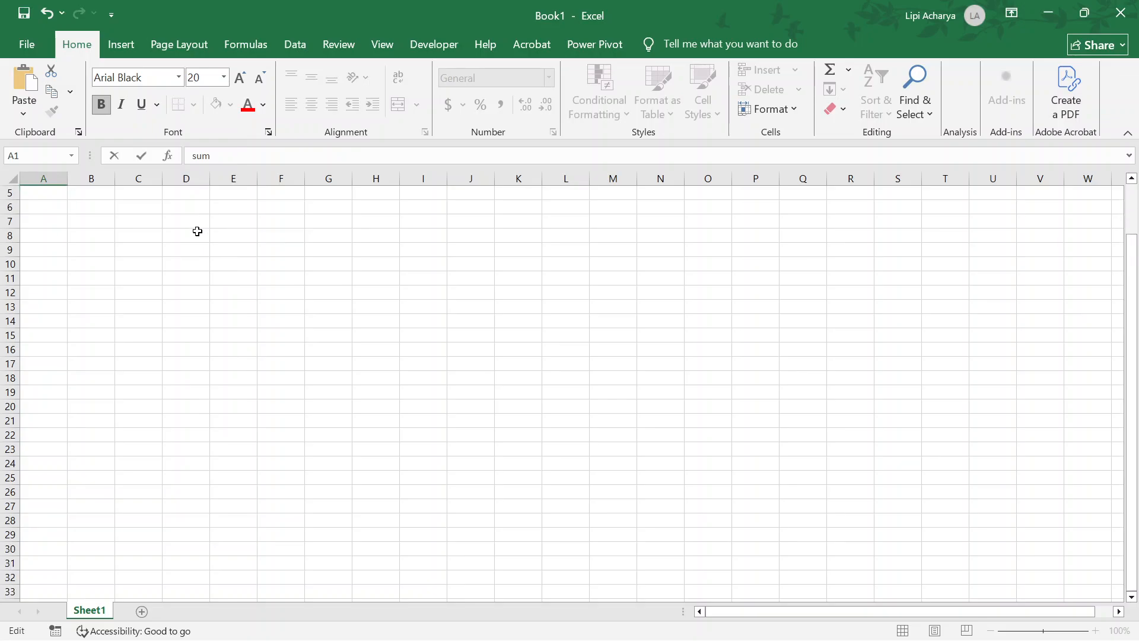
{"action": "scroll", "coordinate": [198, 231], "scroll_direction": "down", "scroll_amount": 2}
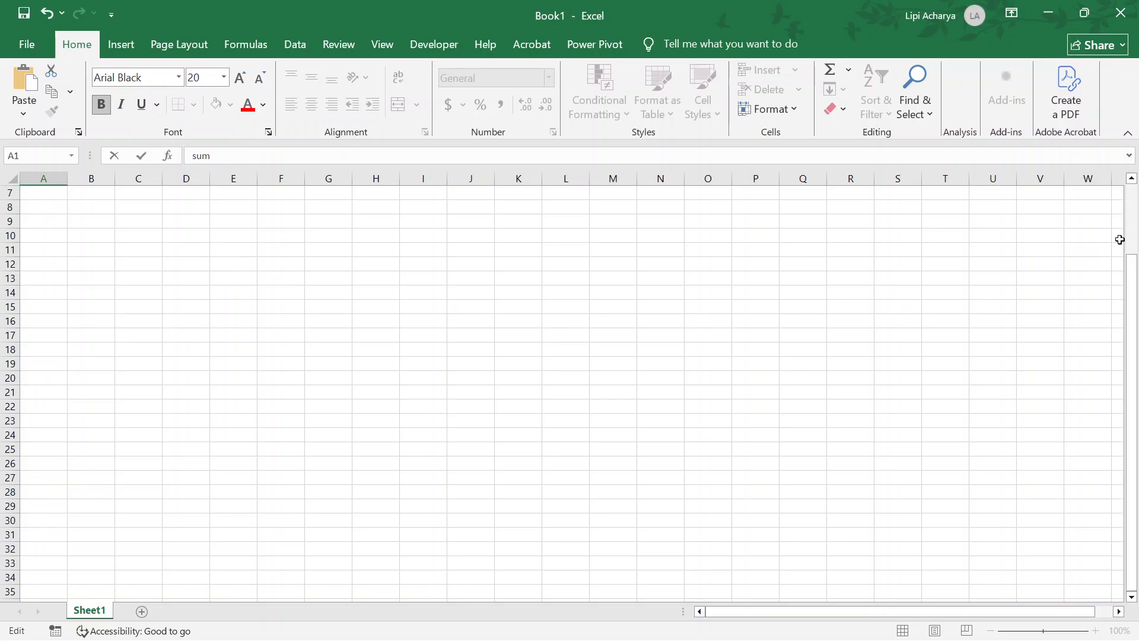
{"action": "left_click", "coordinate": [1130, 237]}
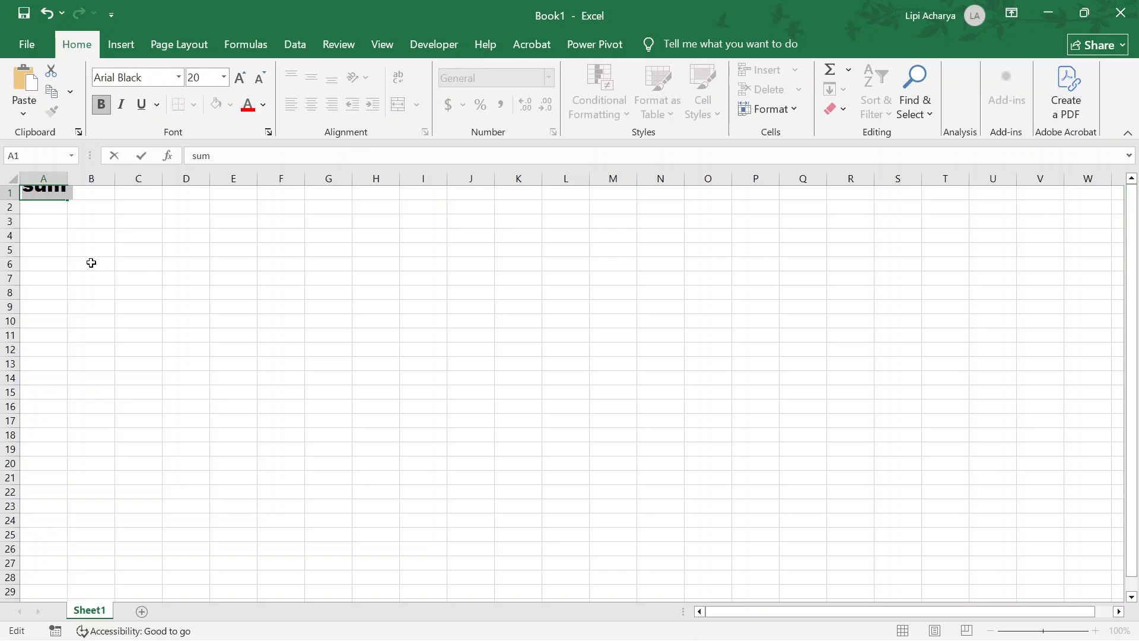
Step: Set the font size of "sum" in cell A1 to 12 and commit the cell
{"action": "left_click", "coordinate": [223, 77]}
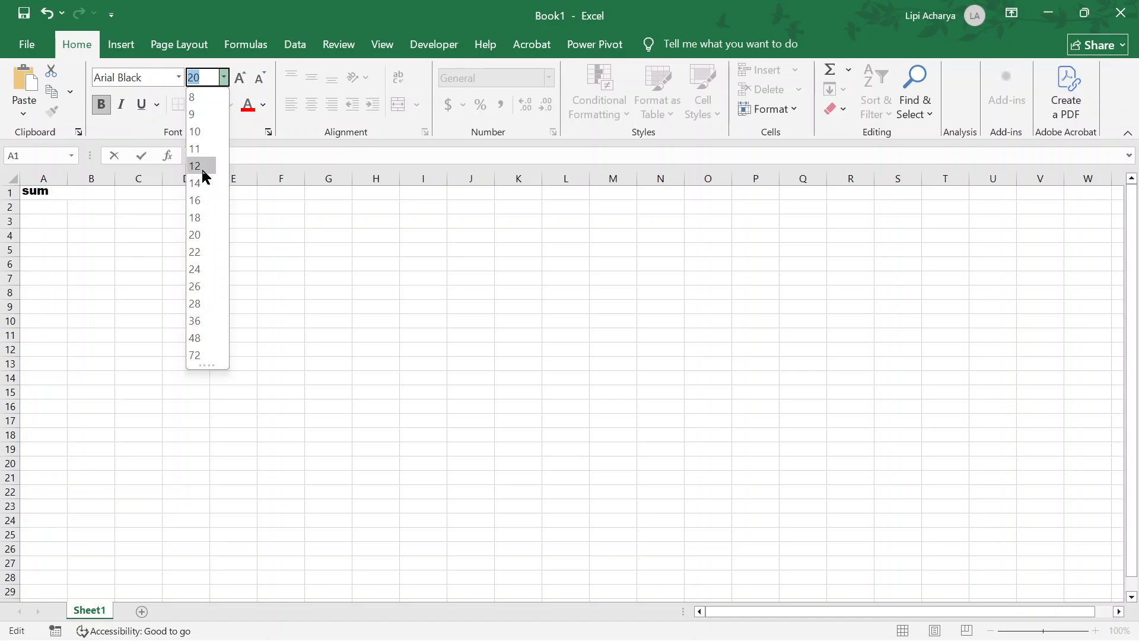
{"action": "left_click", "coordinate": [201, 168]}
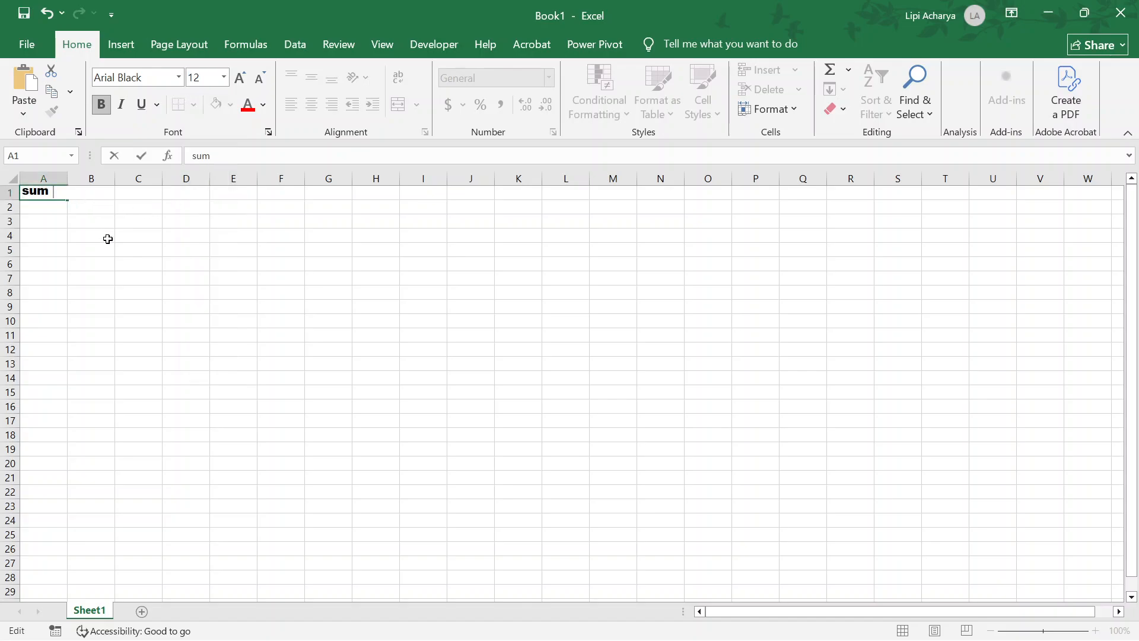
{"action": "left_click", "coordinate": [85, 207]}
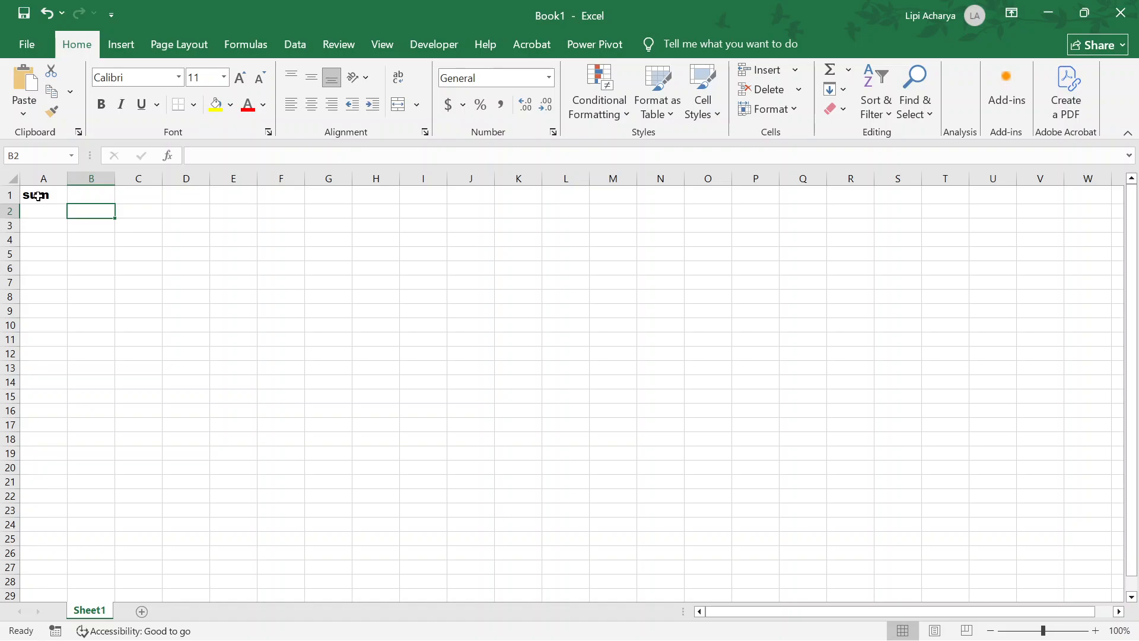
Step: Enter "with formula", "without formula" and "shortcut key" in cells B1 to B3
{"action": "left_click", "coordinate": [79, 196]}
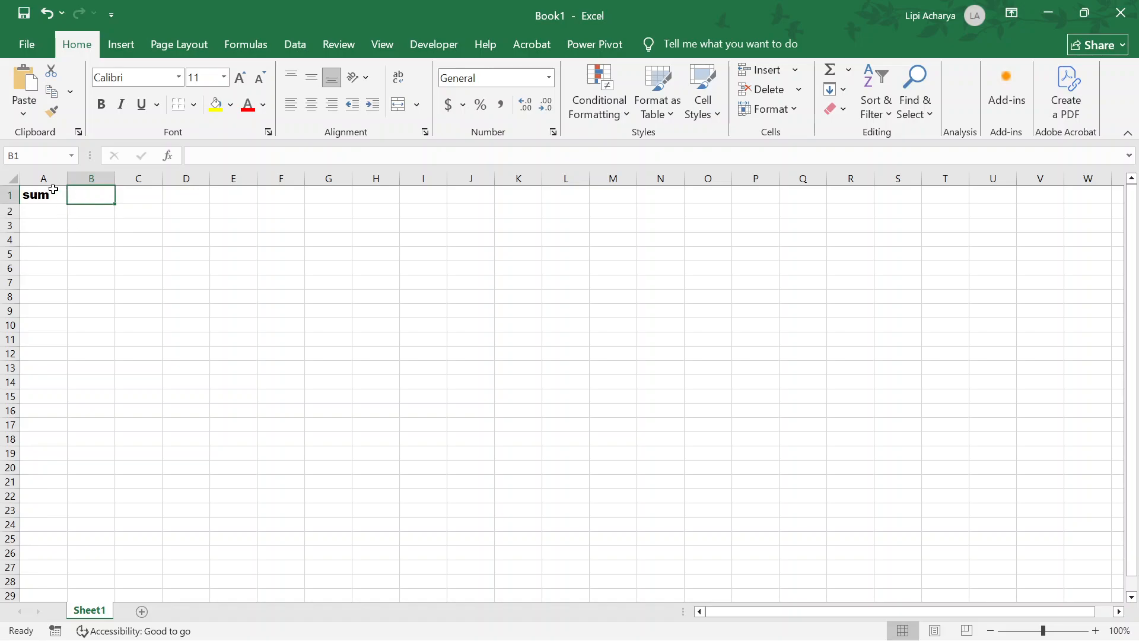
{"action": "type", "text": "with formula"}
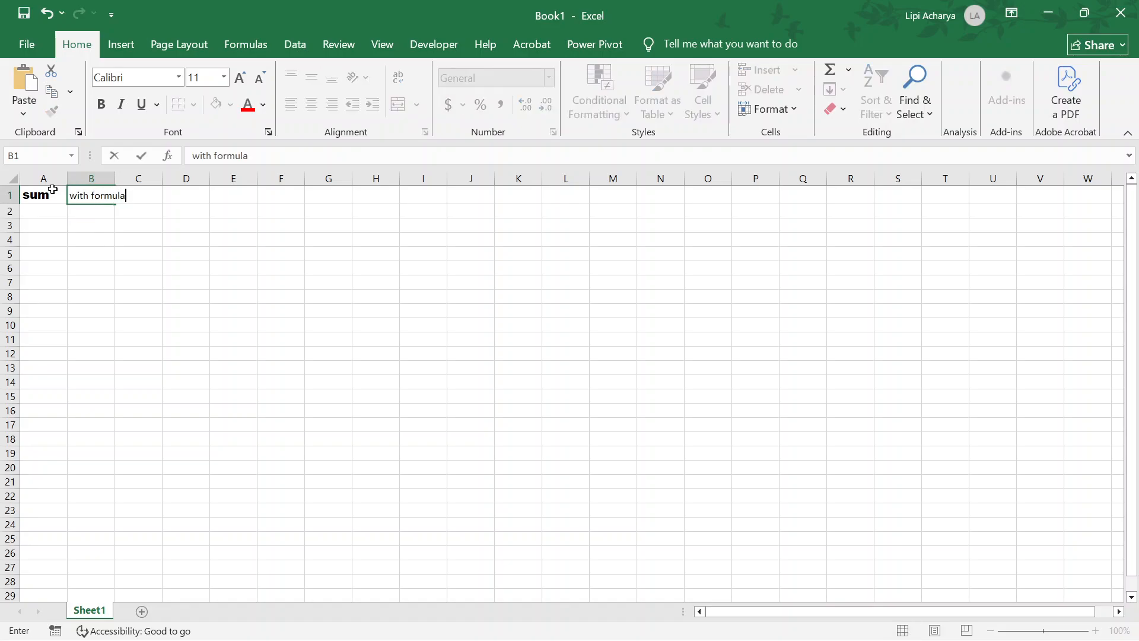
{"action": "key", "text": "Return"}
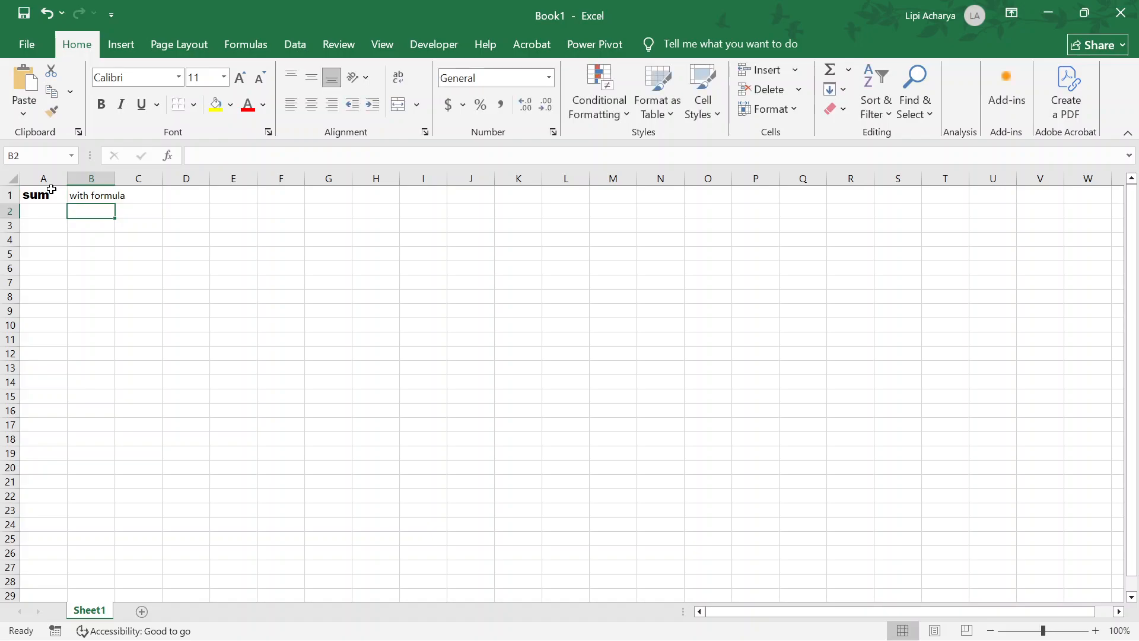
{"action": "type", "text": "wit"}
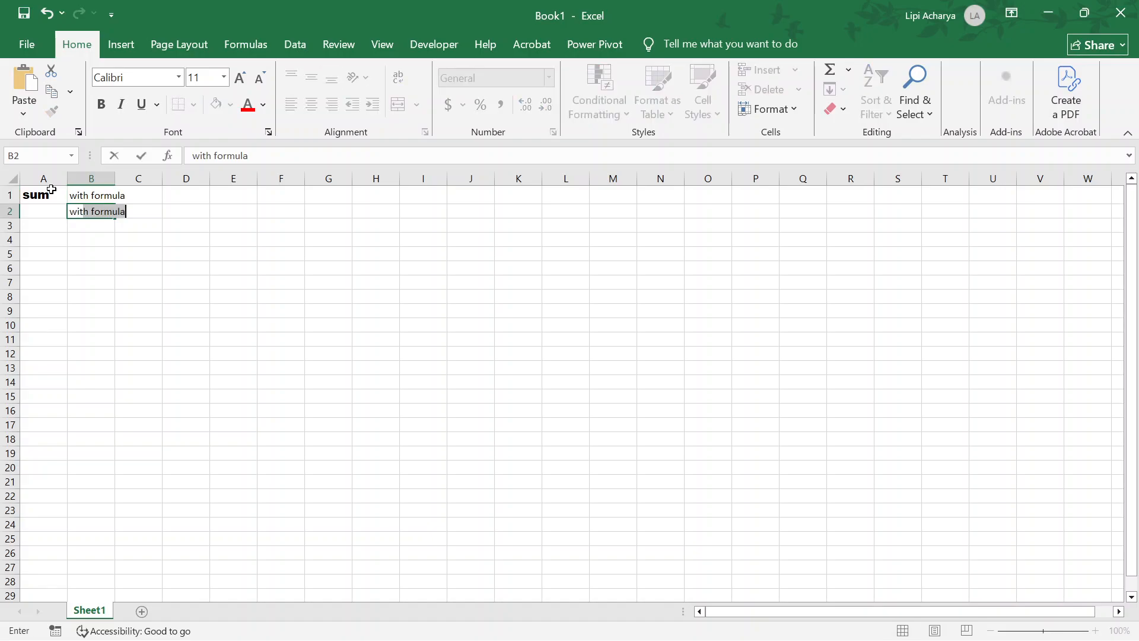
{"action": "type", "text": "hout formula"}
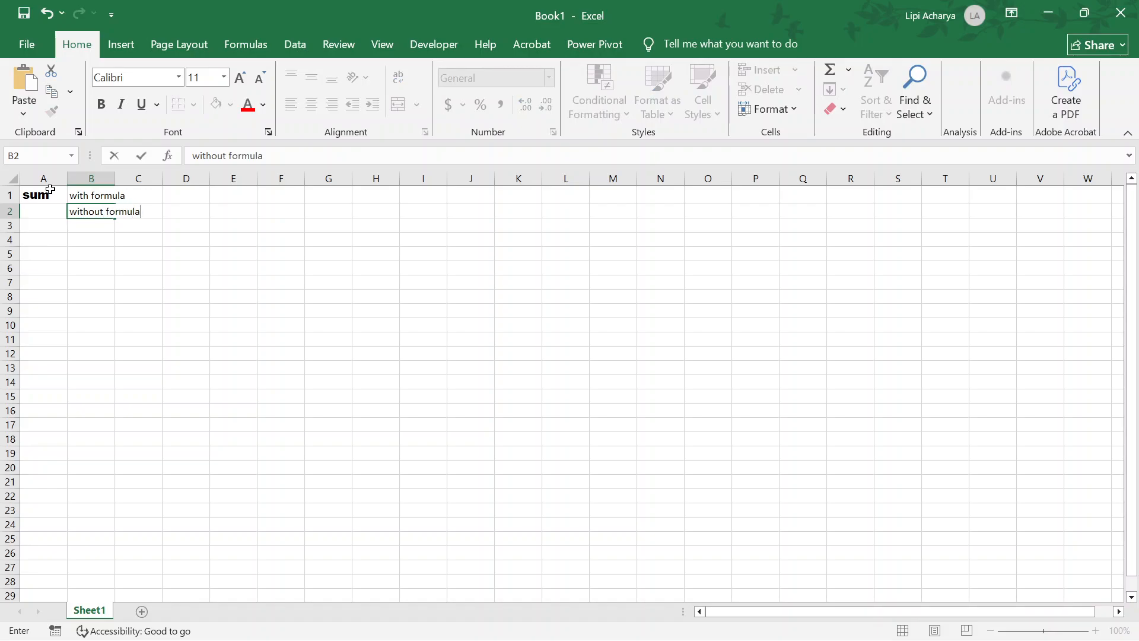
{"action": "key", "text": "Return"}
{"action": "type", "text": "shortcu"}
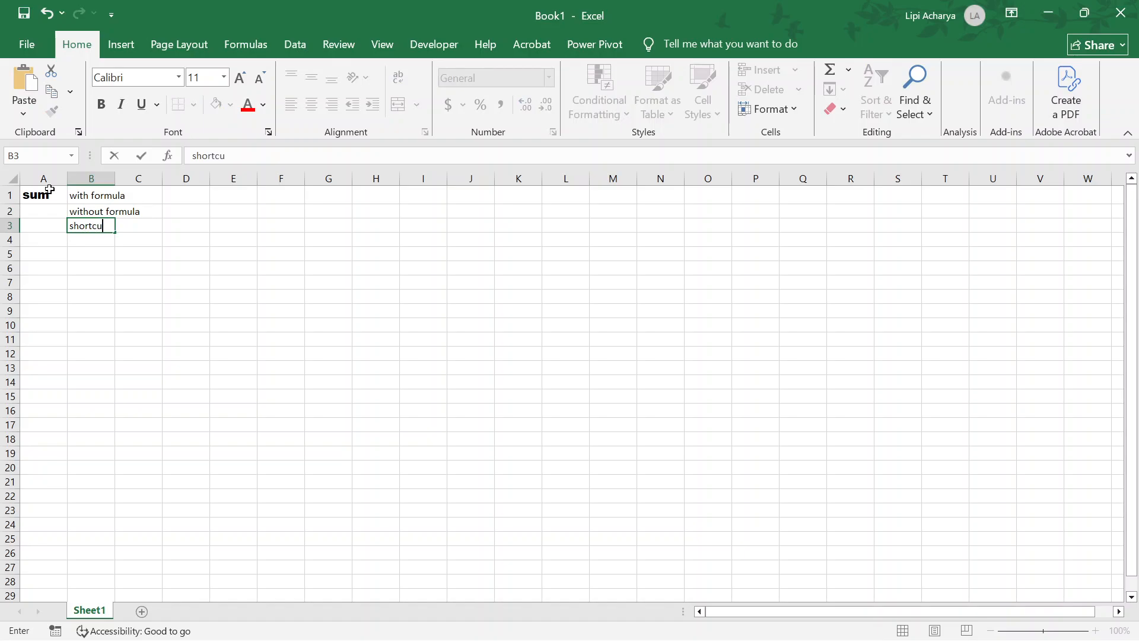
{"action": "type", "text": "t key"}
Step: Enter the title "Sum function with the formula" in cell J1
{"action": "left_click", "coordinate": [480, 199]}
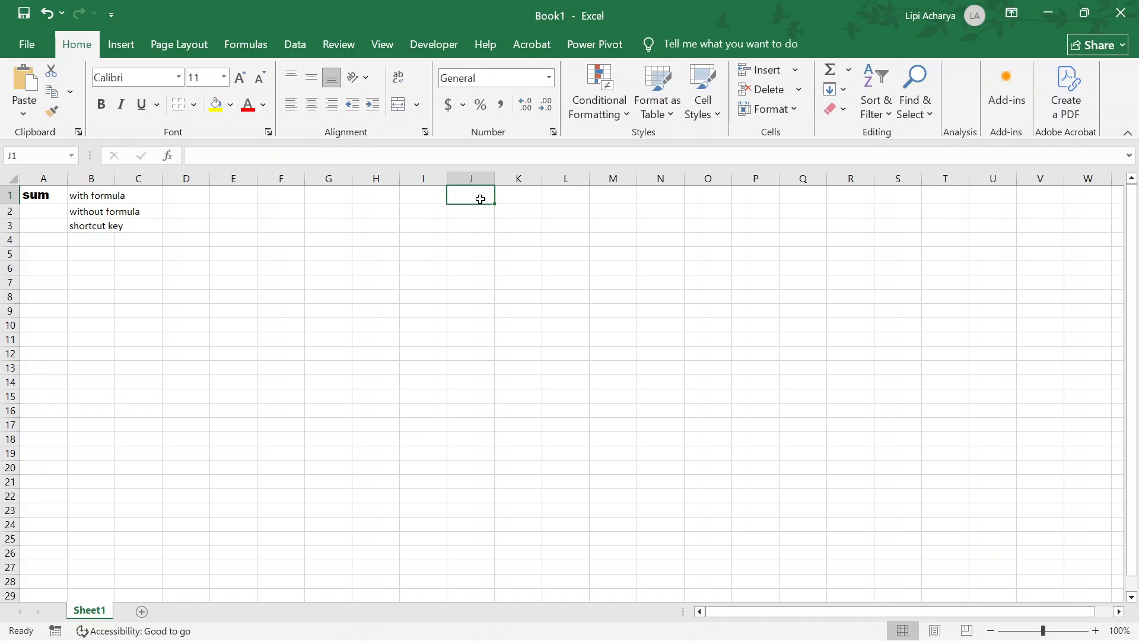
{"action": "type", "text": "Sum fu"}
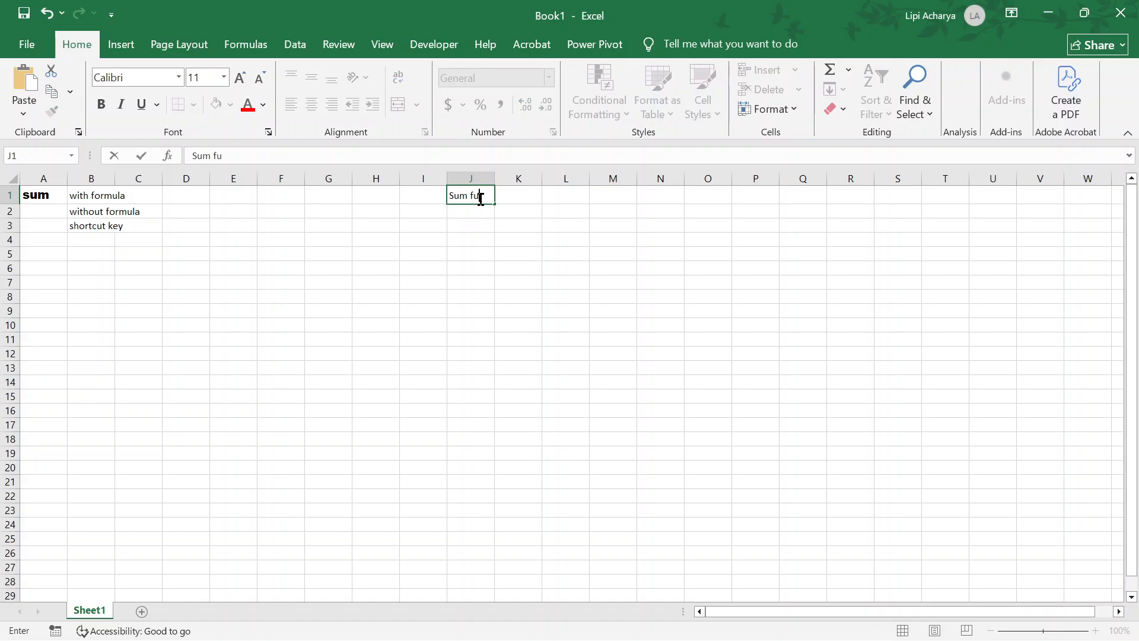
{"action": "type", "text": "nction with the formula"}
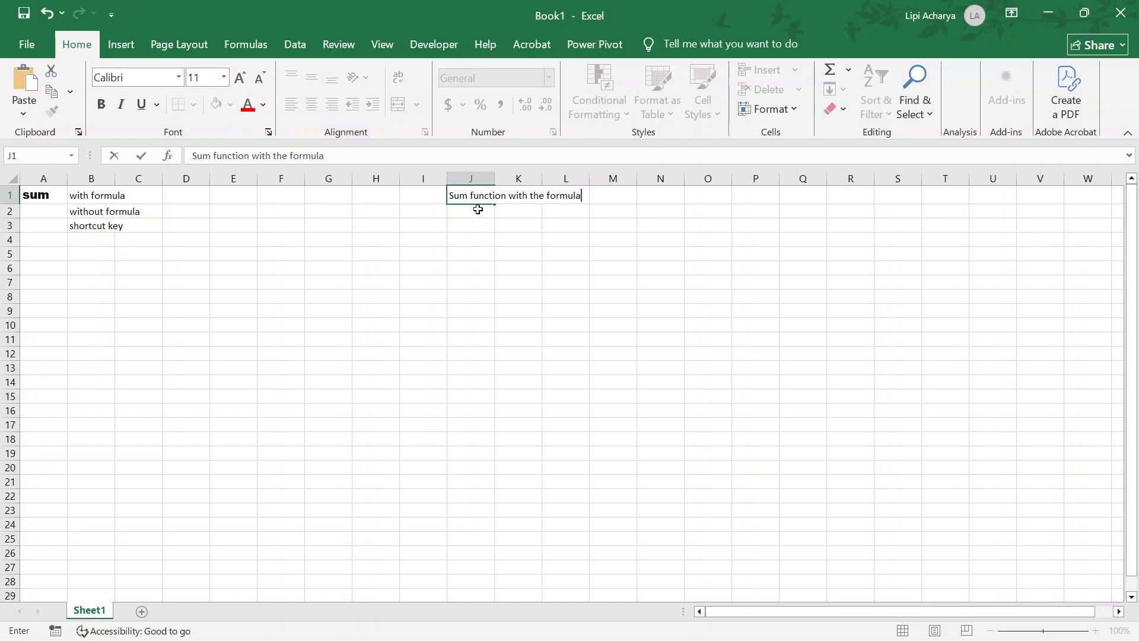
{"action": "left_click", "coordinate": [475, 210]}
{"action": "left_click", "coordinate": [478, 196]}
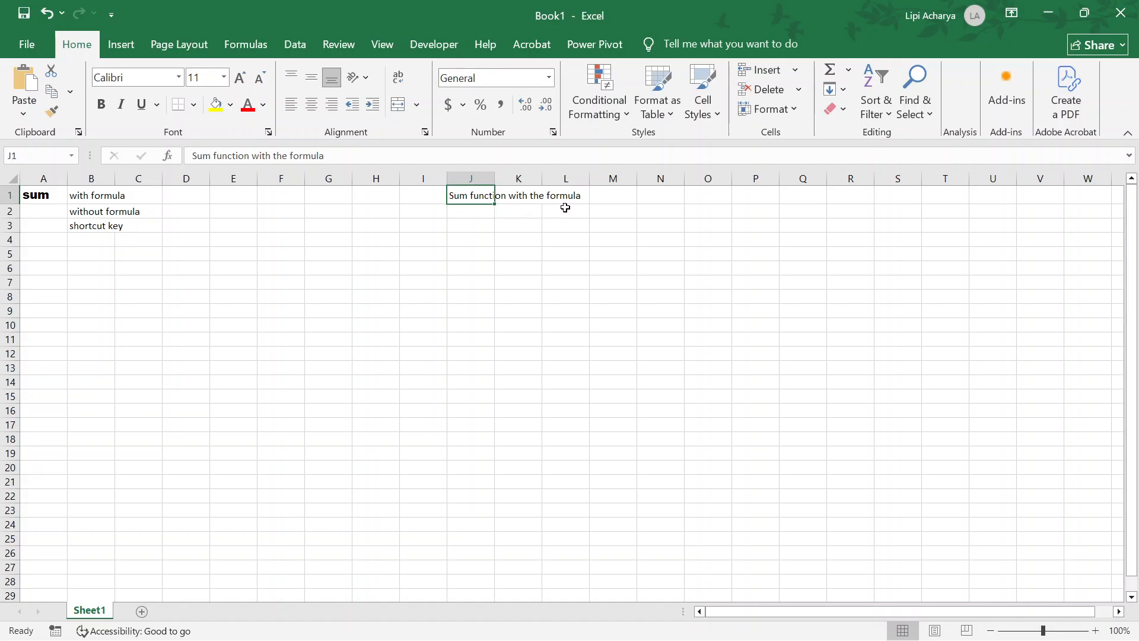
Step: Merge and center the title across J1:L1 and make its text red and bold
{"action": "left_click_drag", "start_coordinate": [478, 195], "coordinate": [566, 197]}
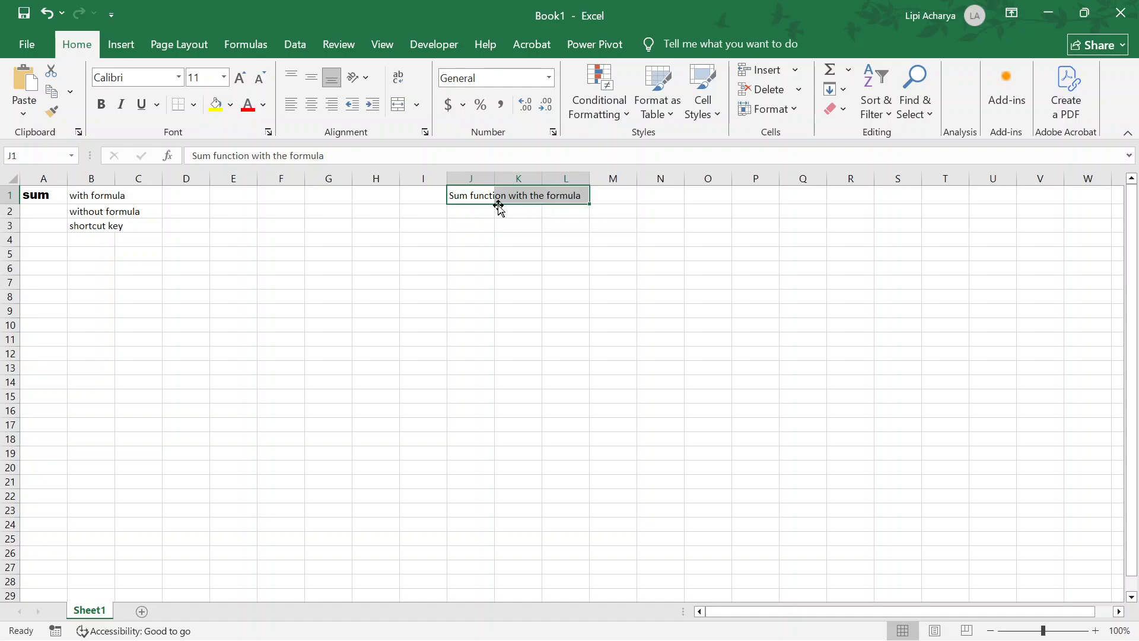
{"action": "double_click", "coordinate": [463, 195]}
{"action": "left_click_drag", "start_coordinate": [463, 196], "coordinate": [578, 202]}
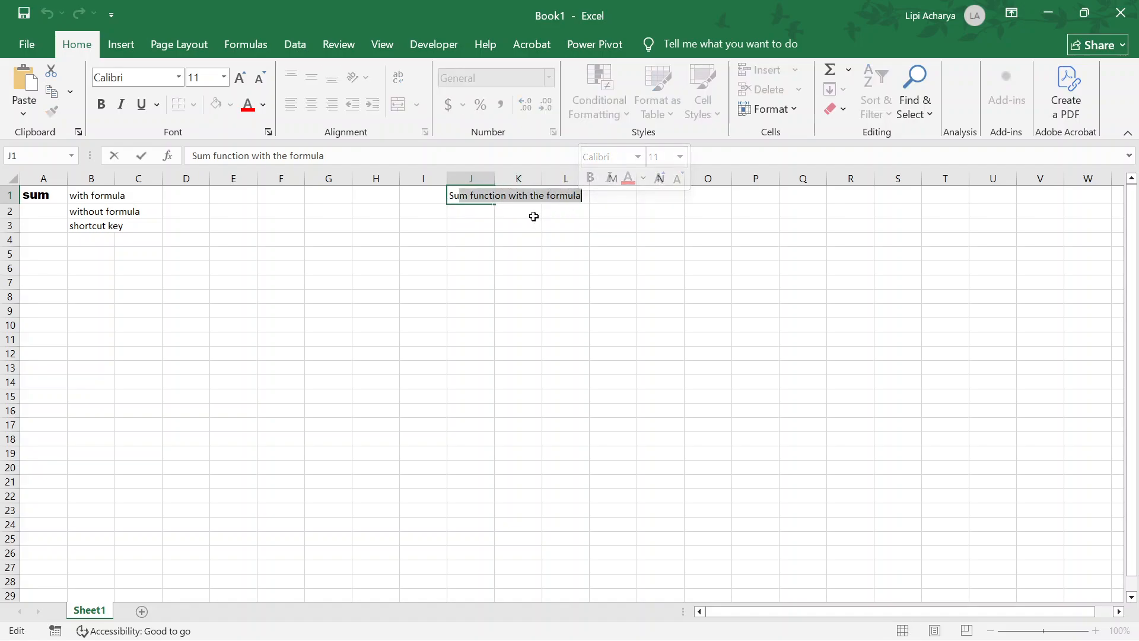
{"action": "left_click", "coordinate": [532, 214]}
{"action": "left_click_drag", "start_coordinate": [467, 191], "coordinate": [574, 198]}
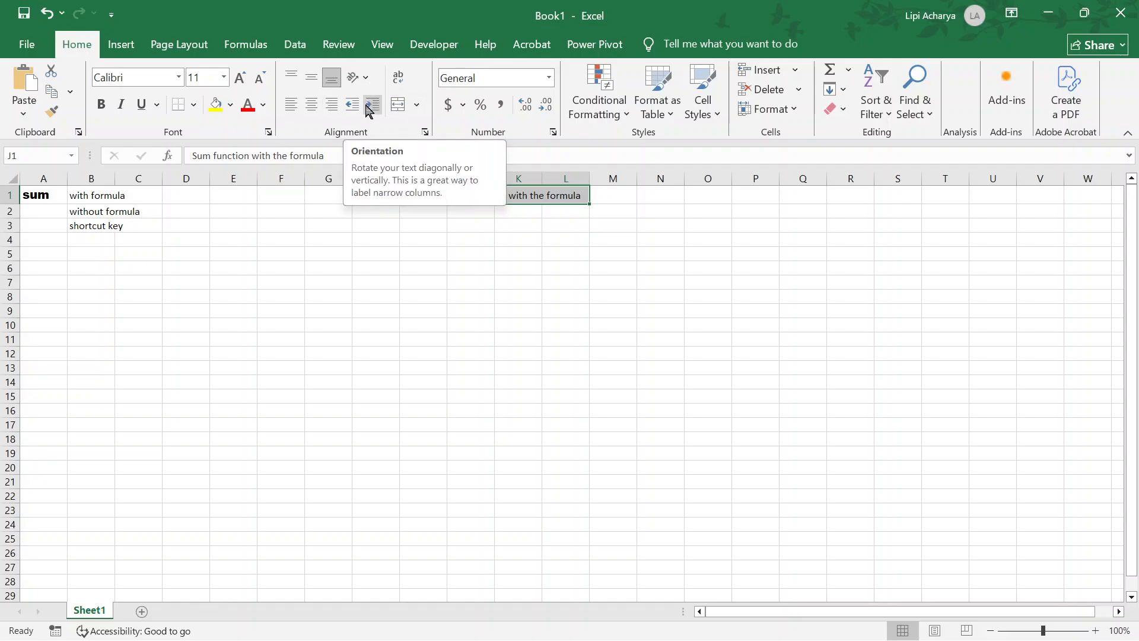
{"action": "left_click", "coordinate": [418, 105]}
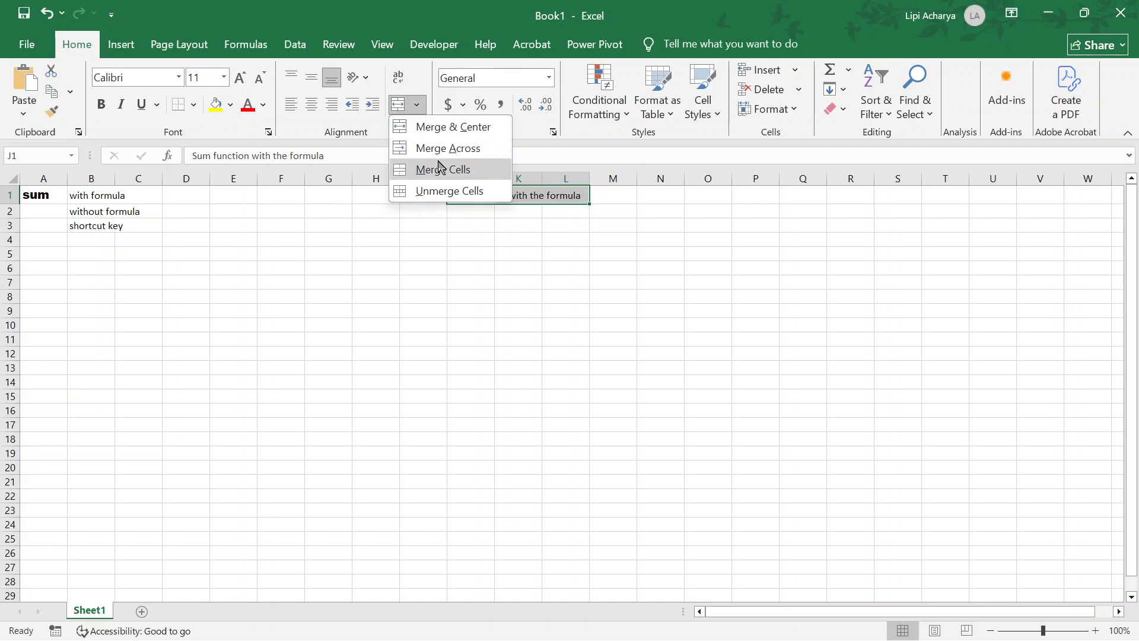
{"action": "left_click", "coordinate": [449, 127]}
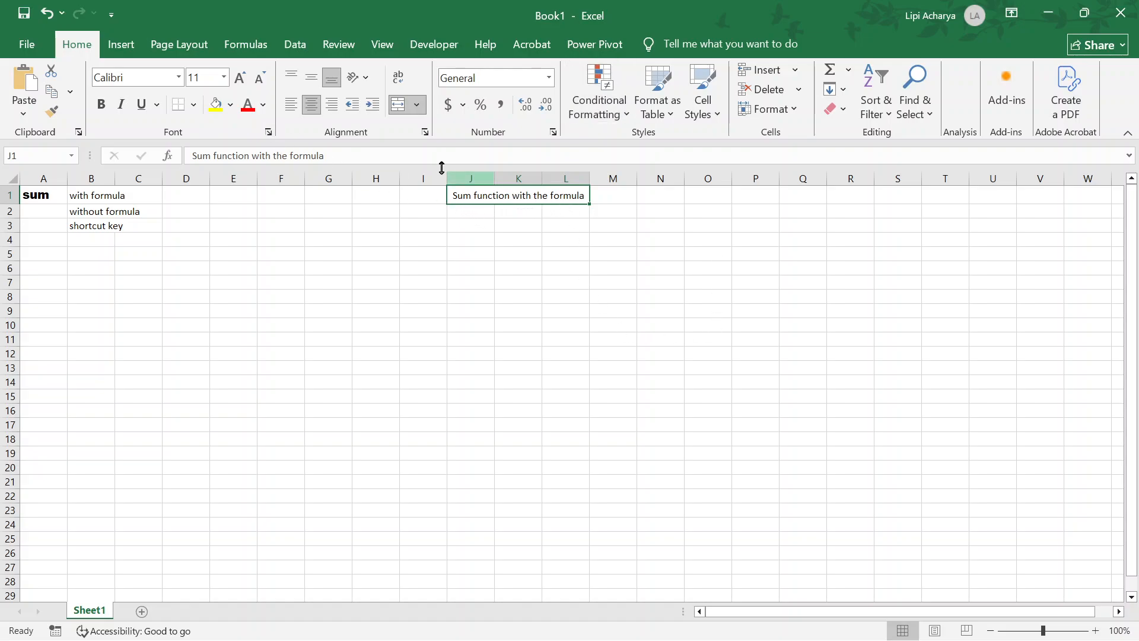
{"action": "left_click", "coordinate": [249, 106]}
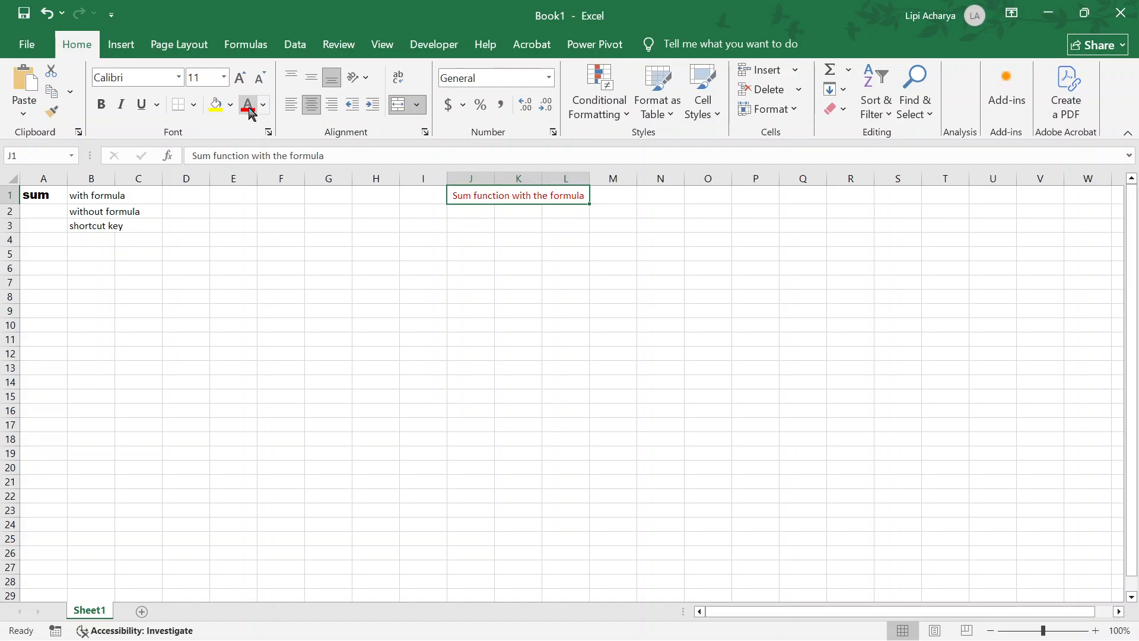
{"action": "left_click", "coordinate": [101, 104]}
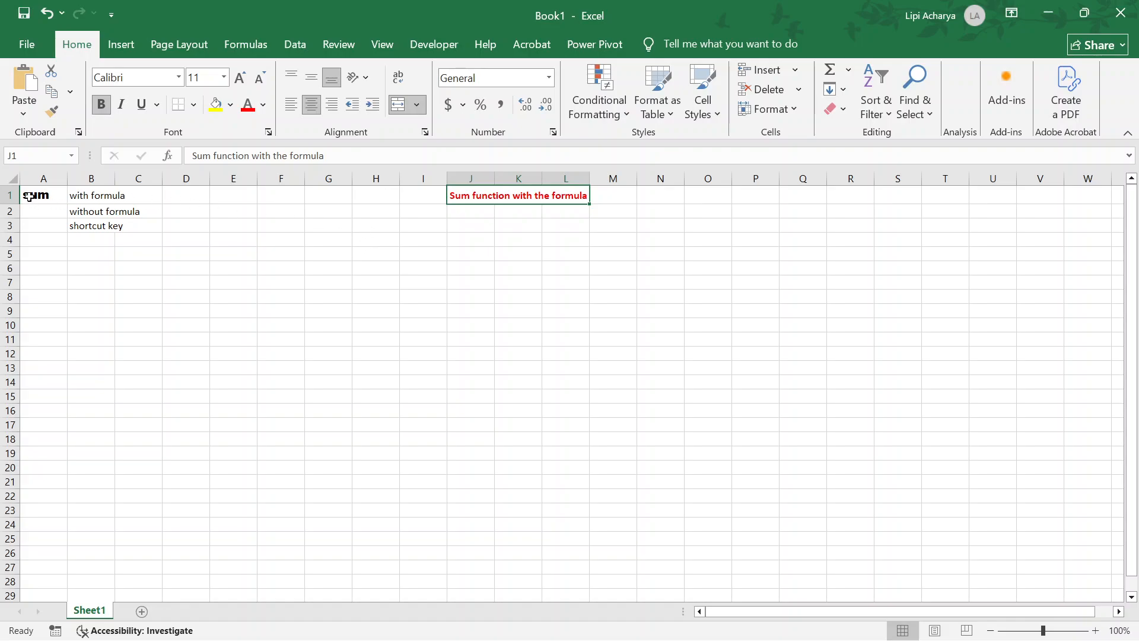
Step: Clear the contents of cells A1:B3
{"action": "left_click", "coordinate": [57, 197]}
{"action": "left_click_drag", "start_coordinate": [57, 196], "coordinate": [102, 226]}
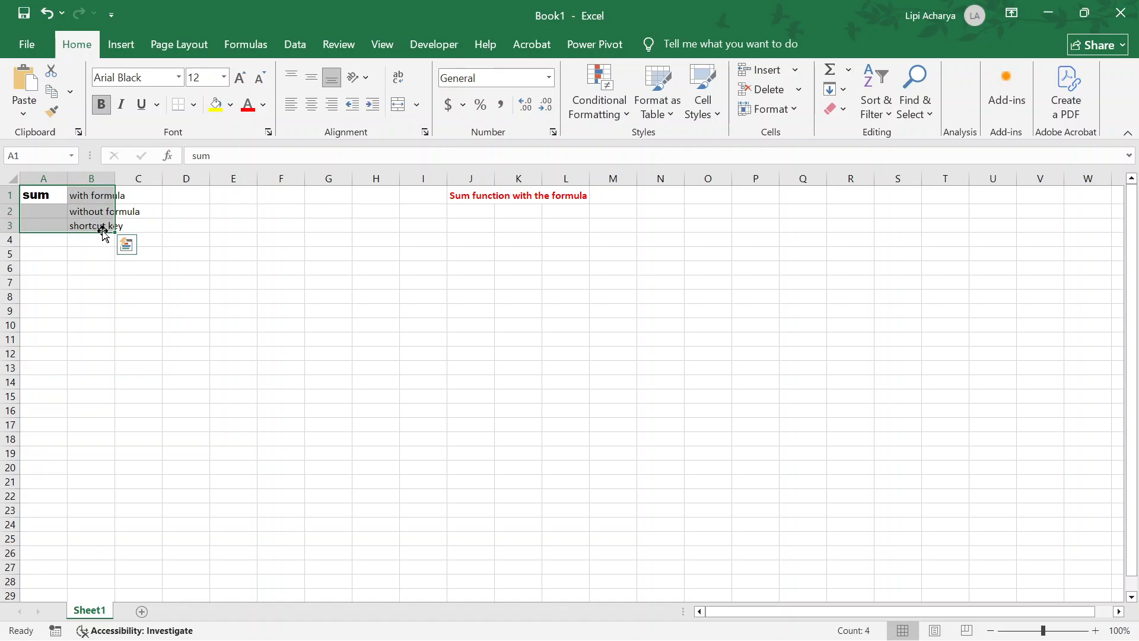
{"action": "key", "text": "Delete"}
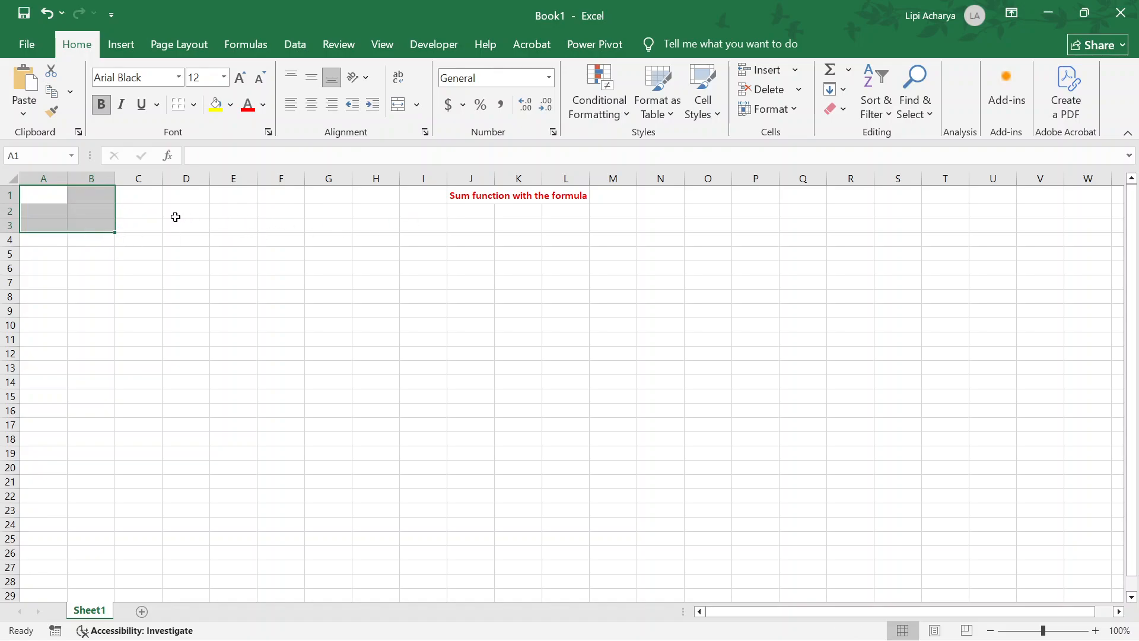
{"action": "left_click", "coordinate": [143, 222]}
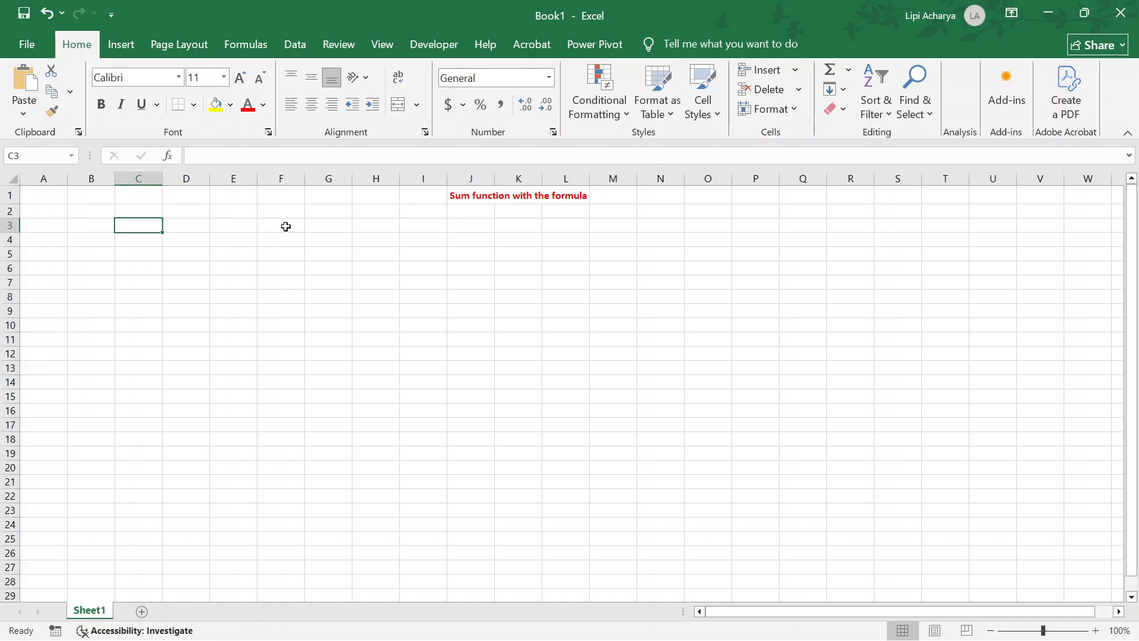
Step: Enter the column headings "Product", "January", "february" and "March" in cells A3 to D3
{"action": "left_click", "coordinate": [54, 228]}
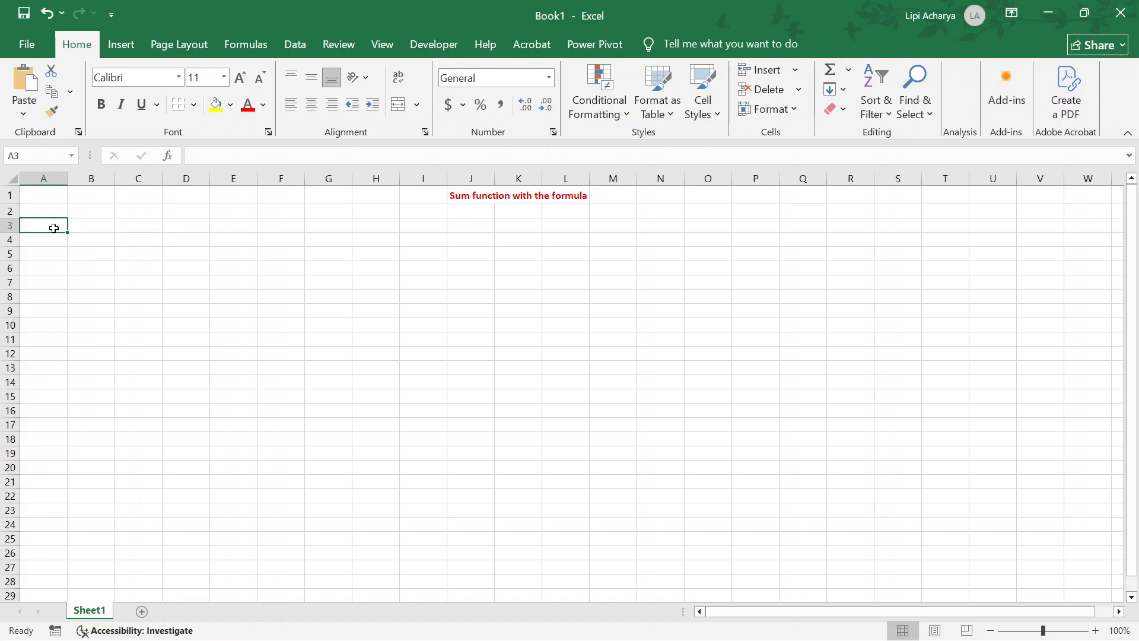
{"action": "type", "text": "Pro"}
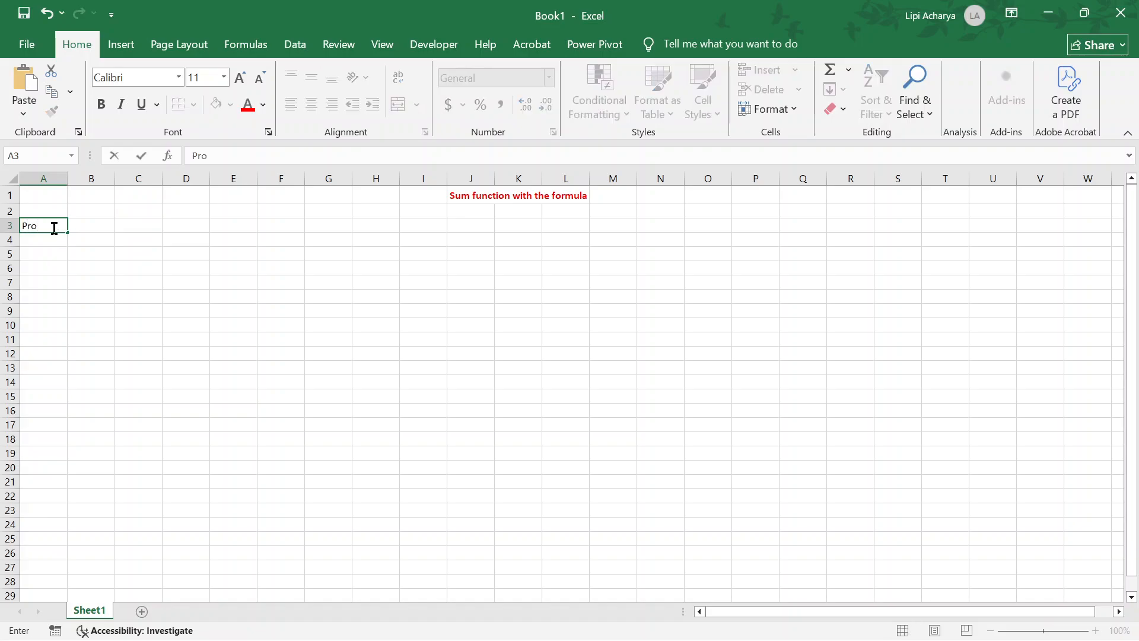
{"action": "type", "text": "duct"}
{"action": "key", "text": "Tab"}
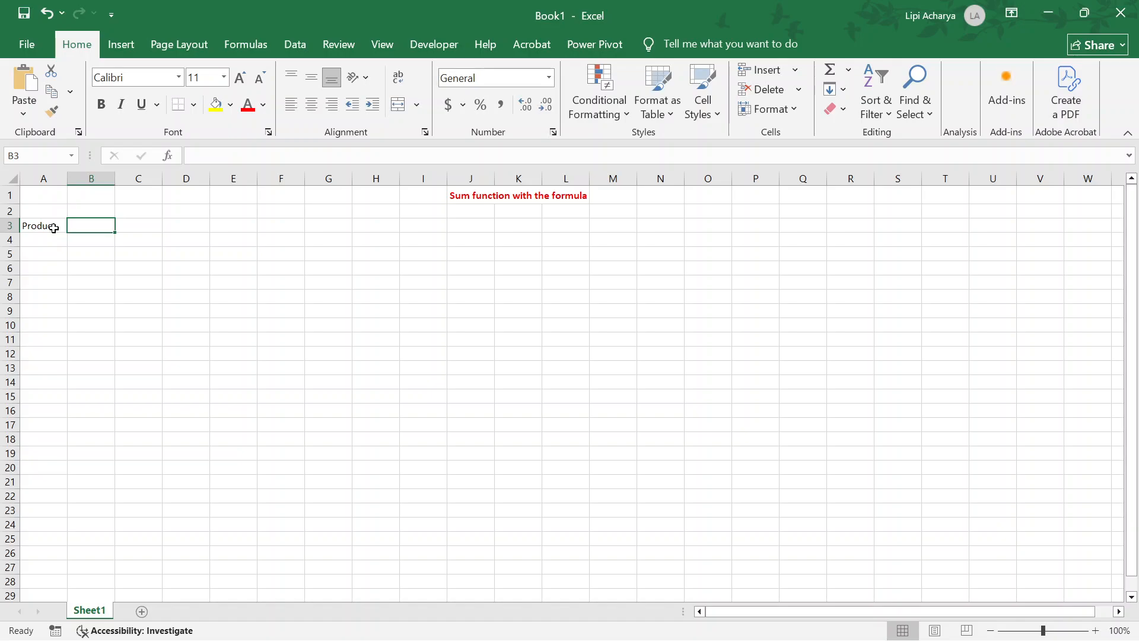
{"action": "type", "text": "T"}
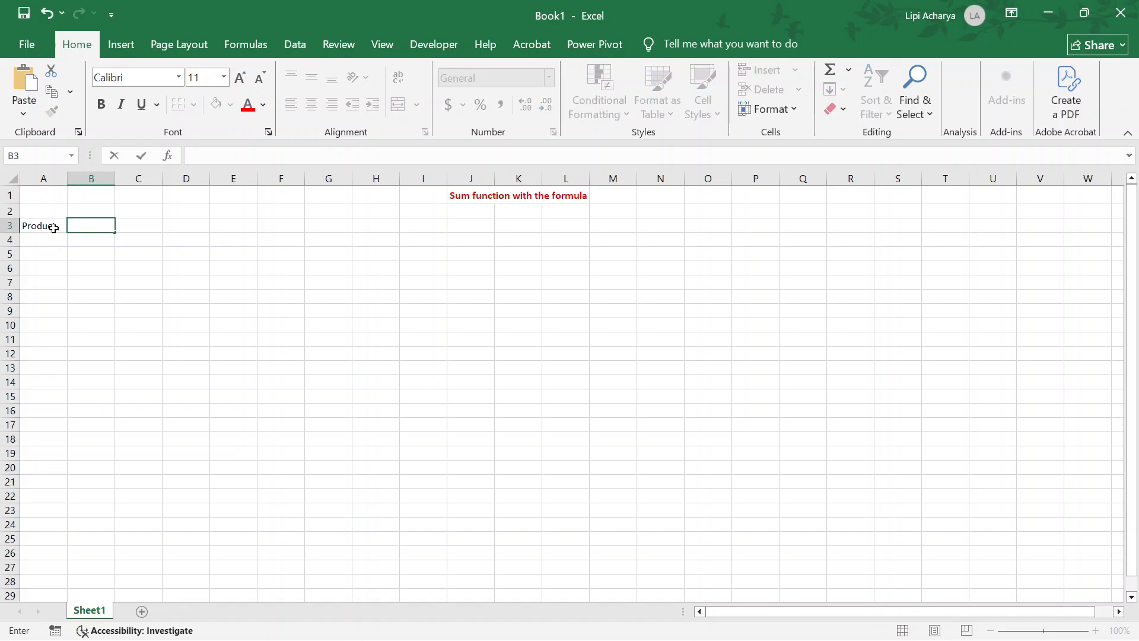
{"action": "type", "text": "anuary"}
{"action": "key", "text": "Tab"}
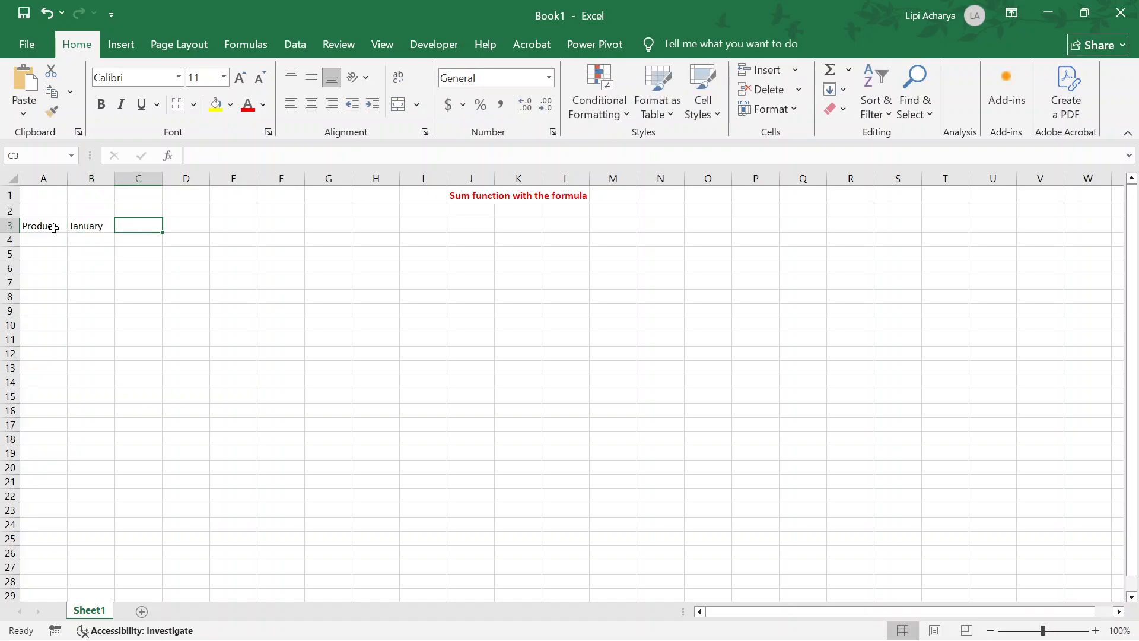
{"action": "type", "text": "february"}
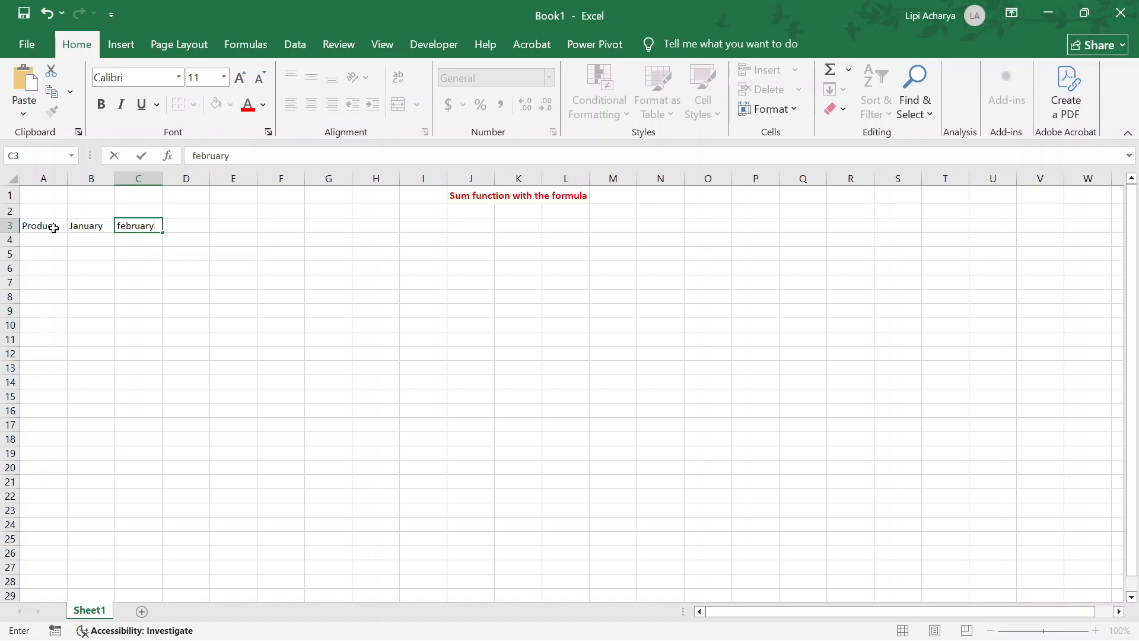
{"action": "key", "text": "Tab"}
{"action": "type", "text": "March"}
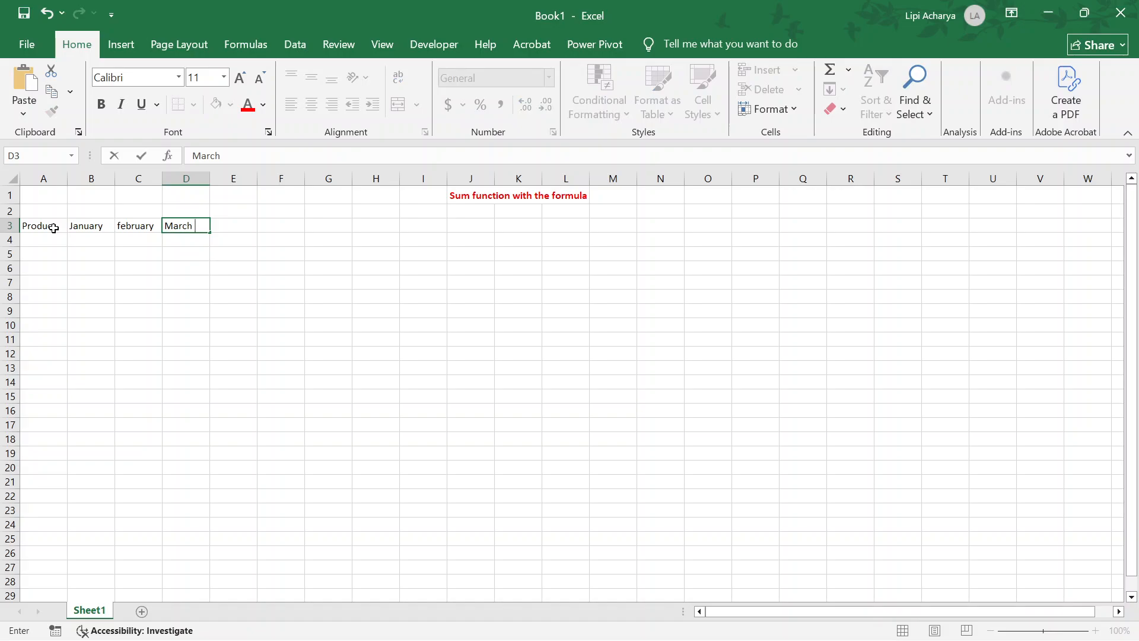
Step: Enter the row labels "Product 1", "product2" and "product 3" in cells A4 to A6
{"action": "left_click", "coordinate": [46, 239]}
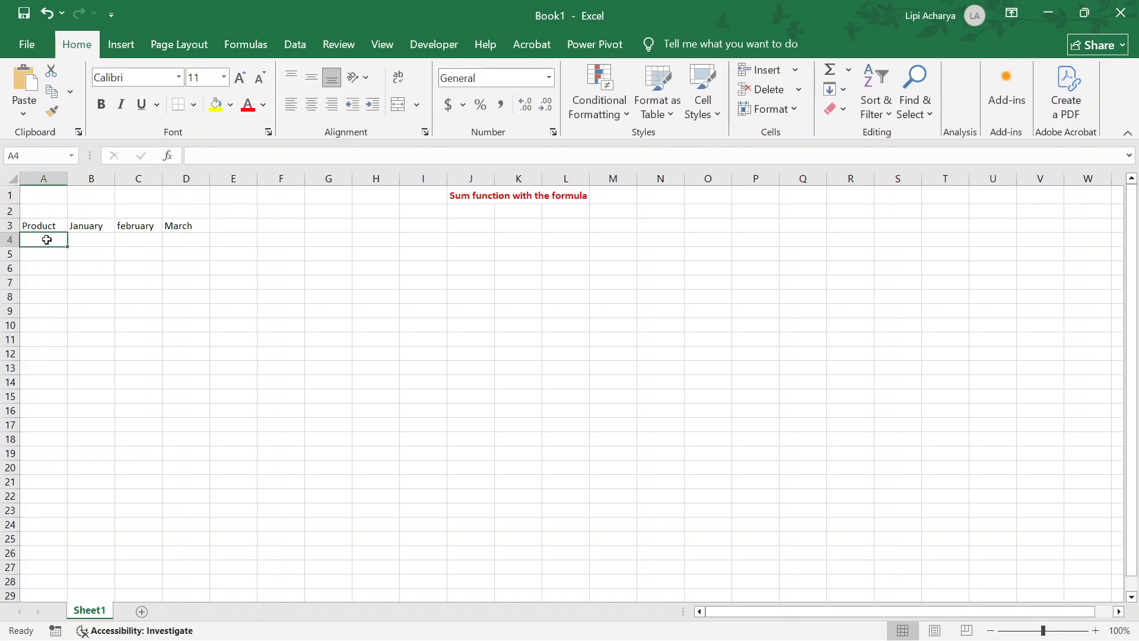
{"action": "type", "text": "Product"}
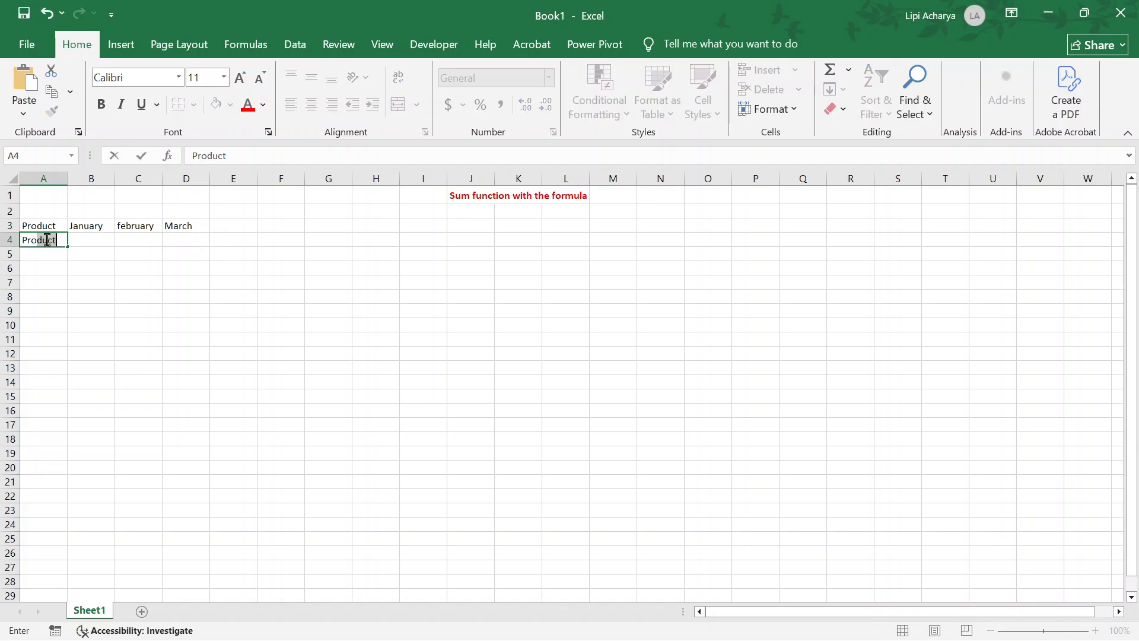
{"action": "type", "text": " 1"}
{"action": "key", "text": "Return"}
{"action": "type", "text": "product"}
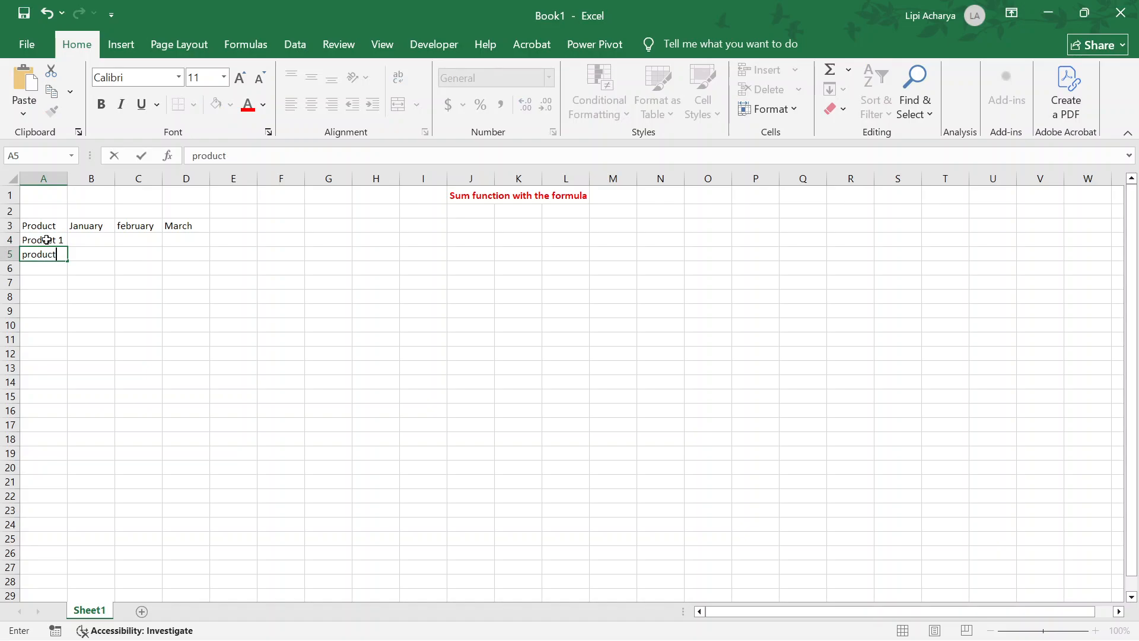
{"action": "type", "text": "2"}
{"action": "key", "text": "Return"}
{"action": "type", "text": "prod"}
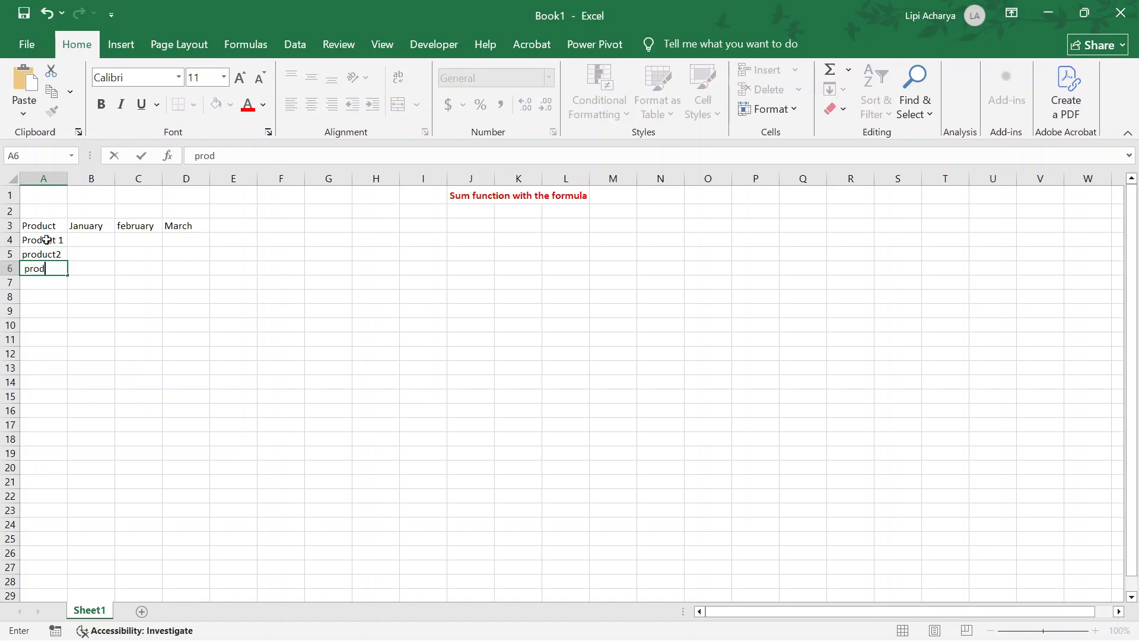
{"action": "type", "text": "uct 3"}
{"action": "key", "text": "Tab"}
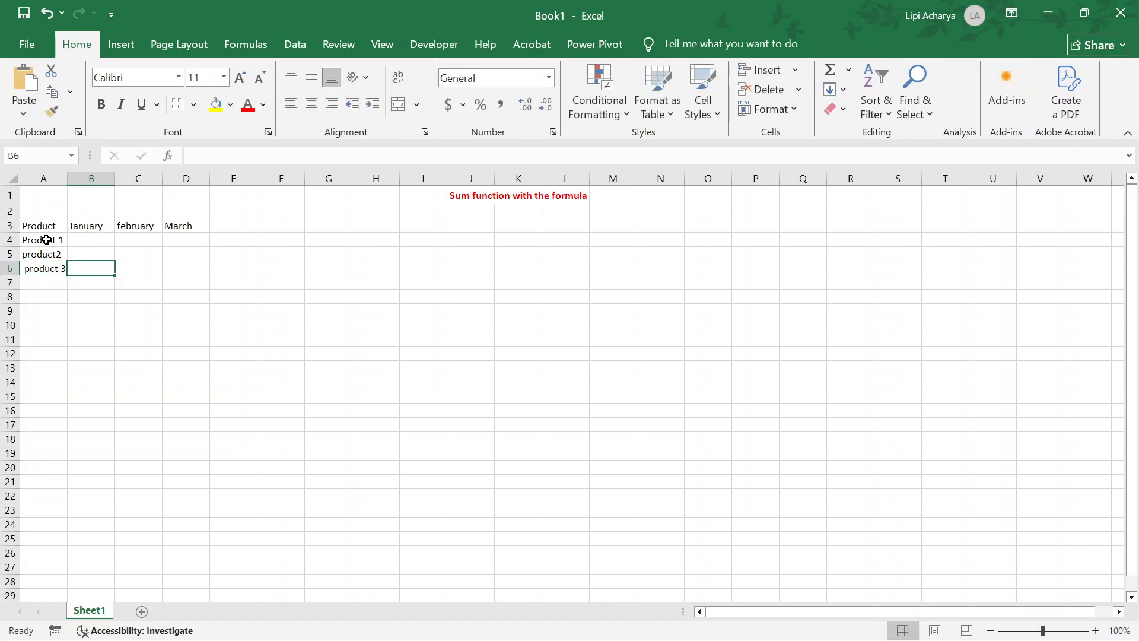
Step: Fill the January column with 2000 for each of the three products in cells B4 to B6
{"action": "key", "text": "Up"}
{"action": "key", "text": "Up"}
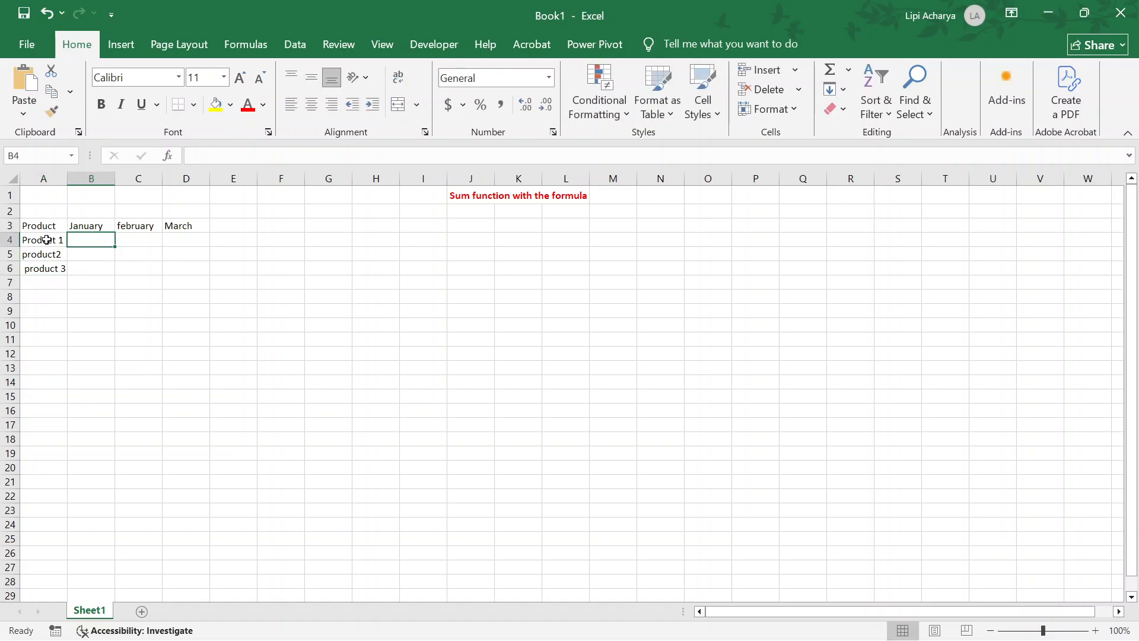
{"action": "type", "text": "2000"}
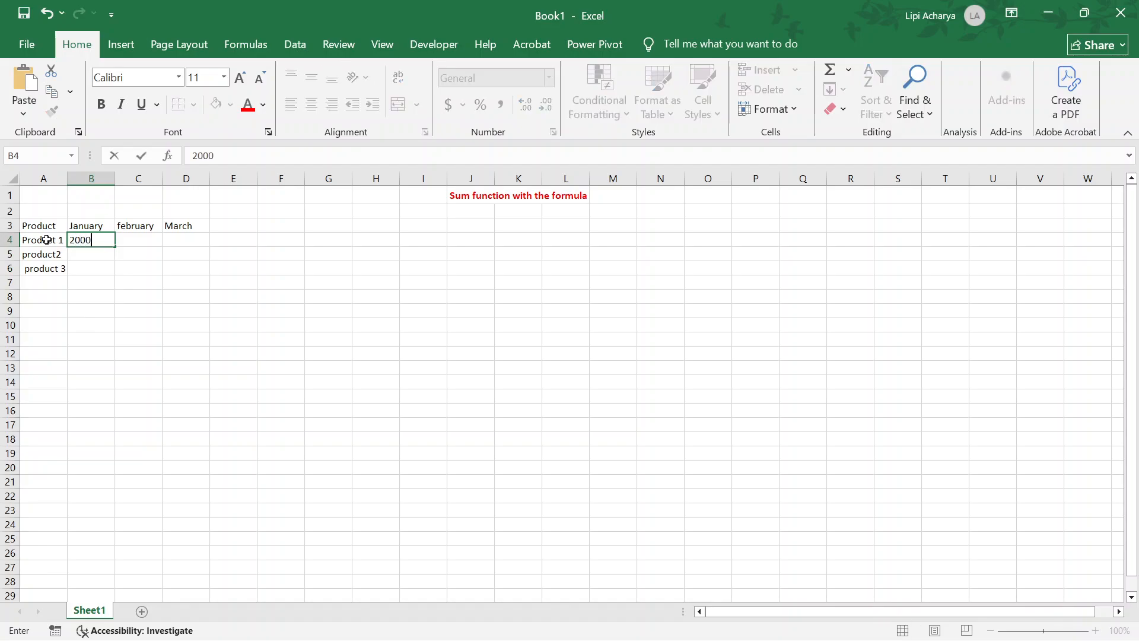
{"action": "key", "text": "Return"}
{"action": "type", "text": "2000"}
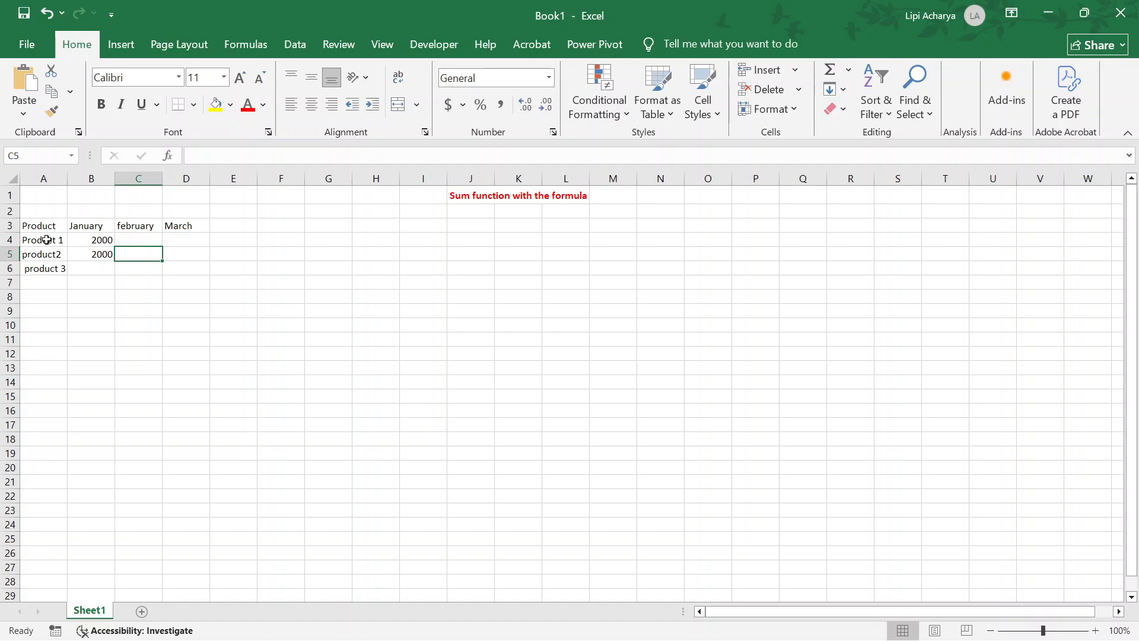
{"action": "key", "text": "Down"}
{"action": "key", "text": "Left"}
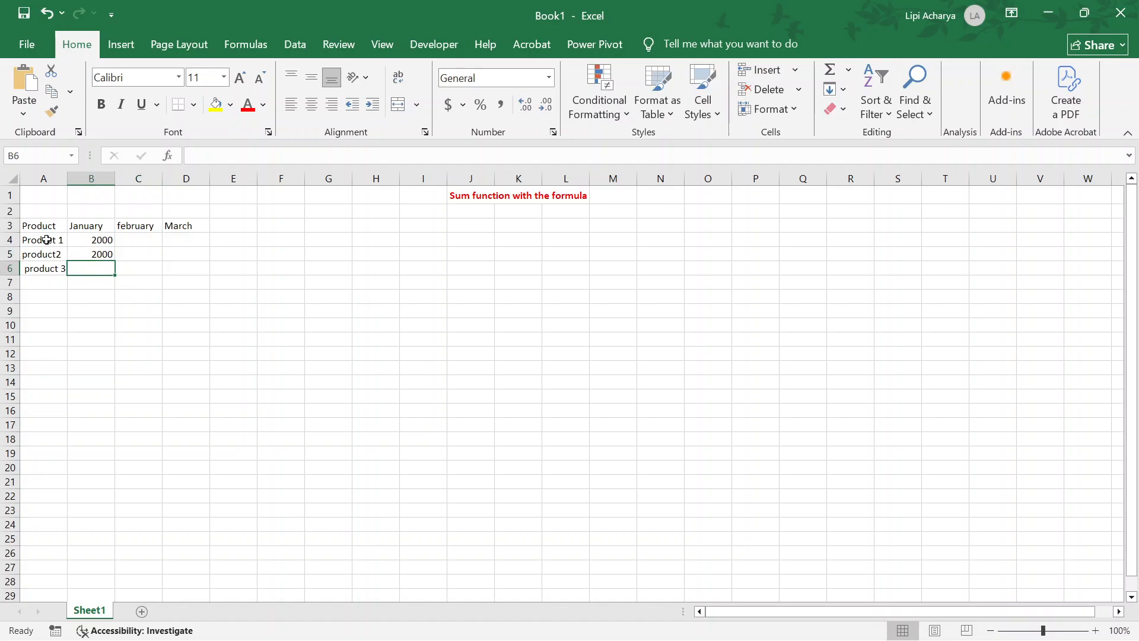
{"action": "type", "text": "20000"}
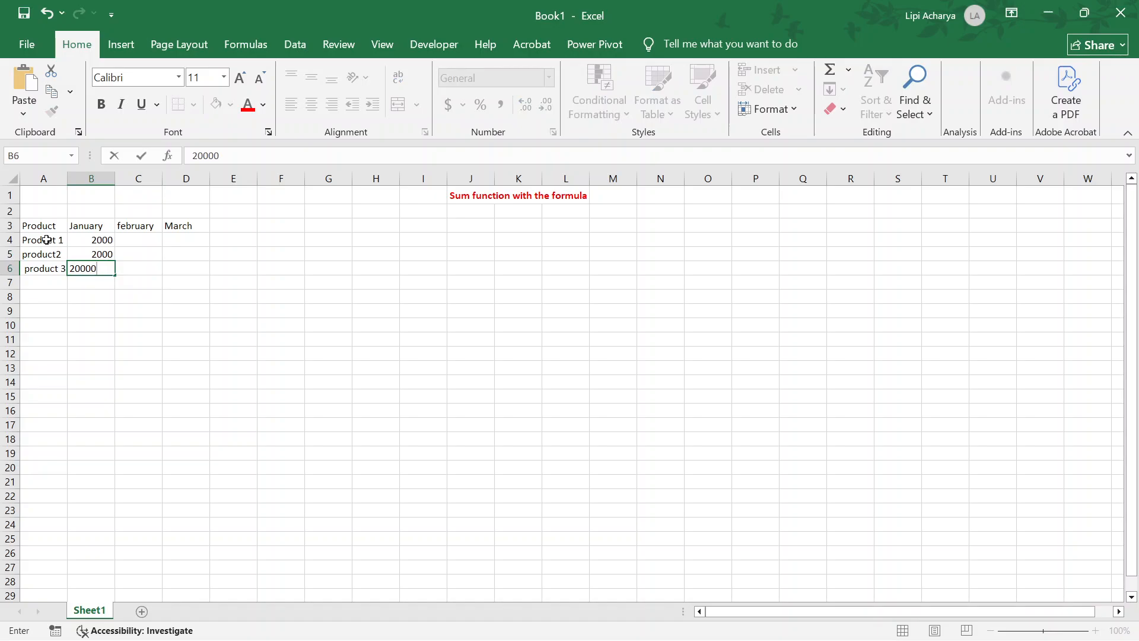
{"action": "key", "text": "BackSpace"}
{"action": "key", "text": "Tab"}
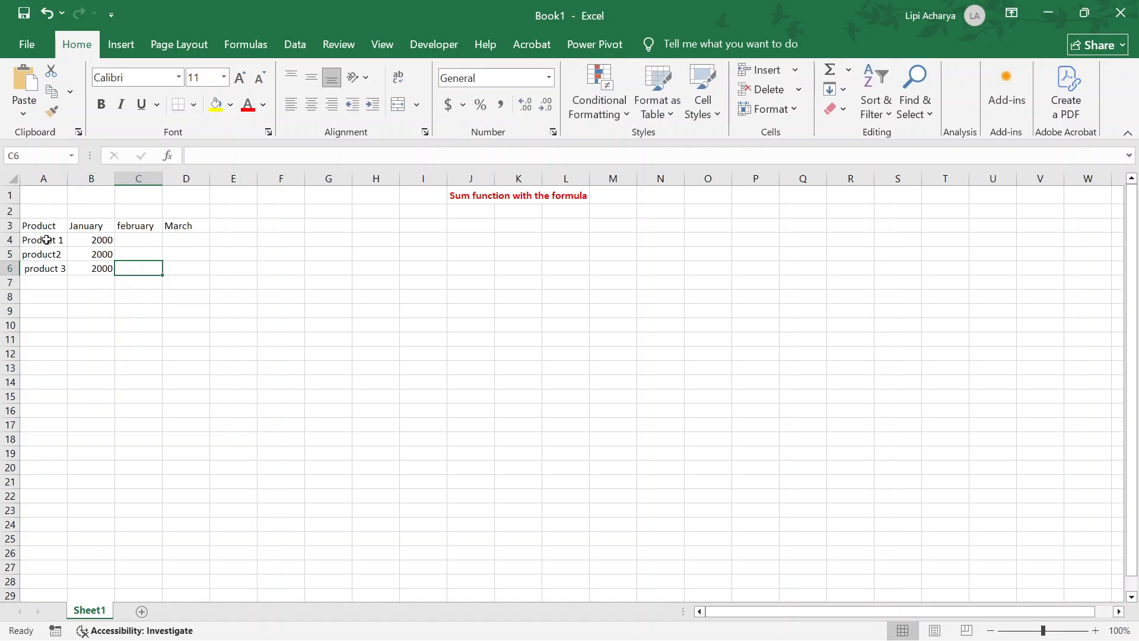
Step: Fill the february column with 4000, 2000 and 3000 in cells C4 to C6
{"action": "key", "text": "Up"}
{"action": "key", "text": "Up"}
{"action": "key", "text": "Up"}
{"action": "key", "text": "Down"}
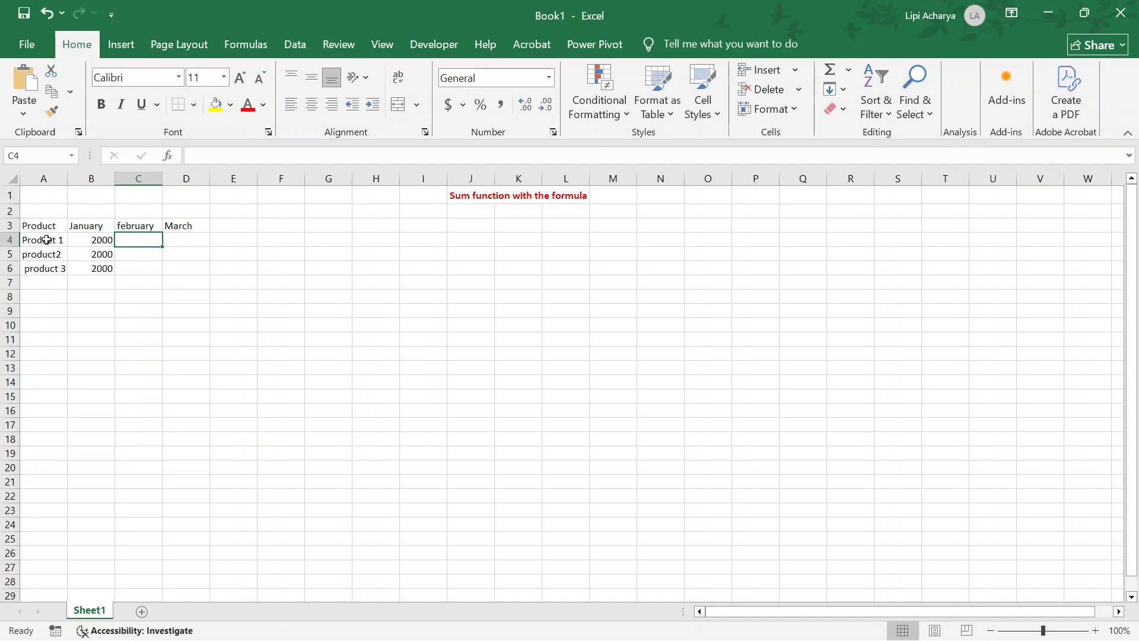
{"action": "type", "text": "4000"}
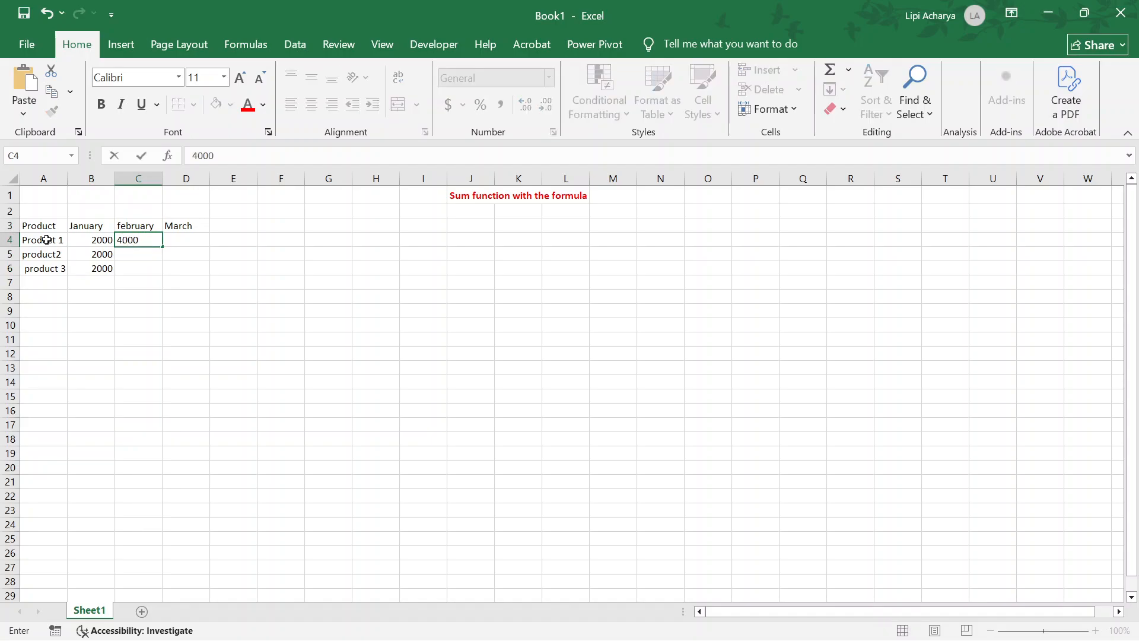
{"action": "key", "text": "Return"}
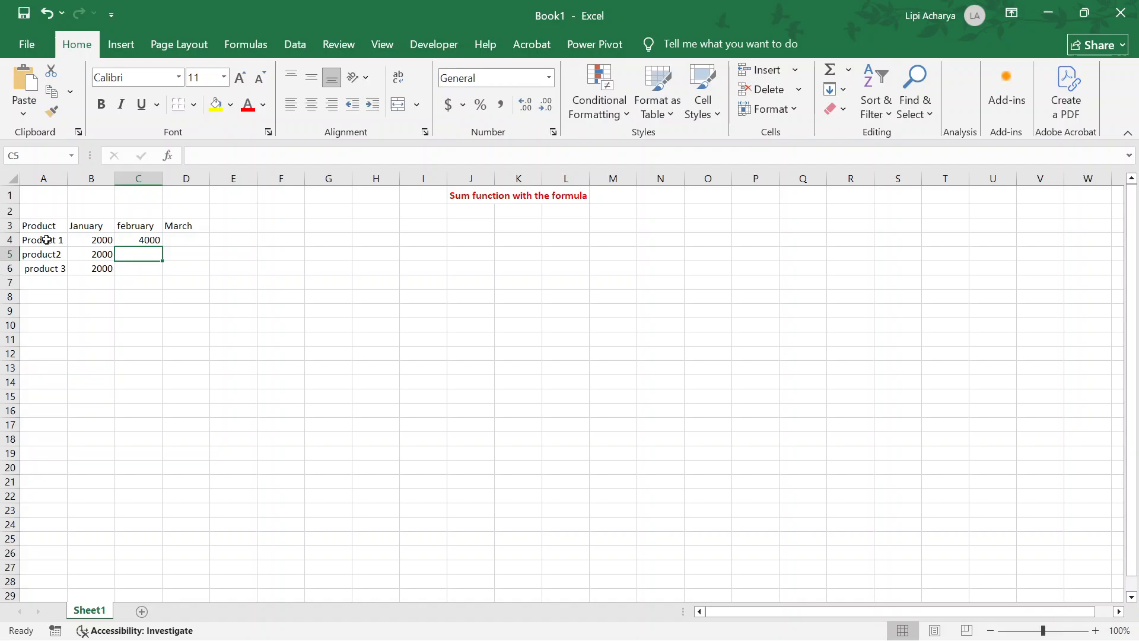
{"action": "type", "text": "2000"}
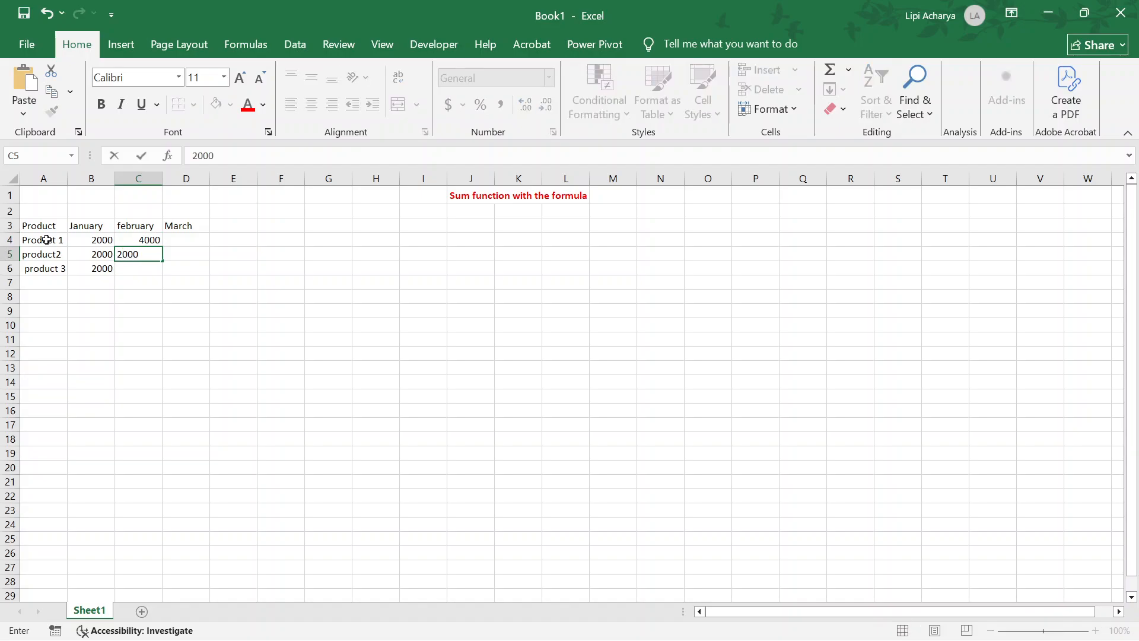
{"action": "key", "text": "Return"}
{"action": "type", "text": "3000"}
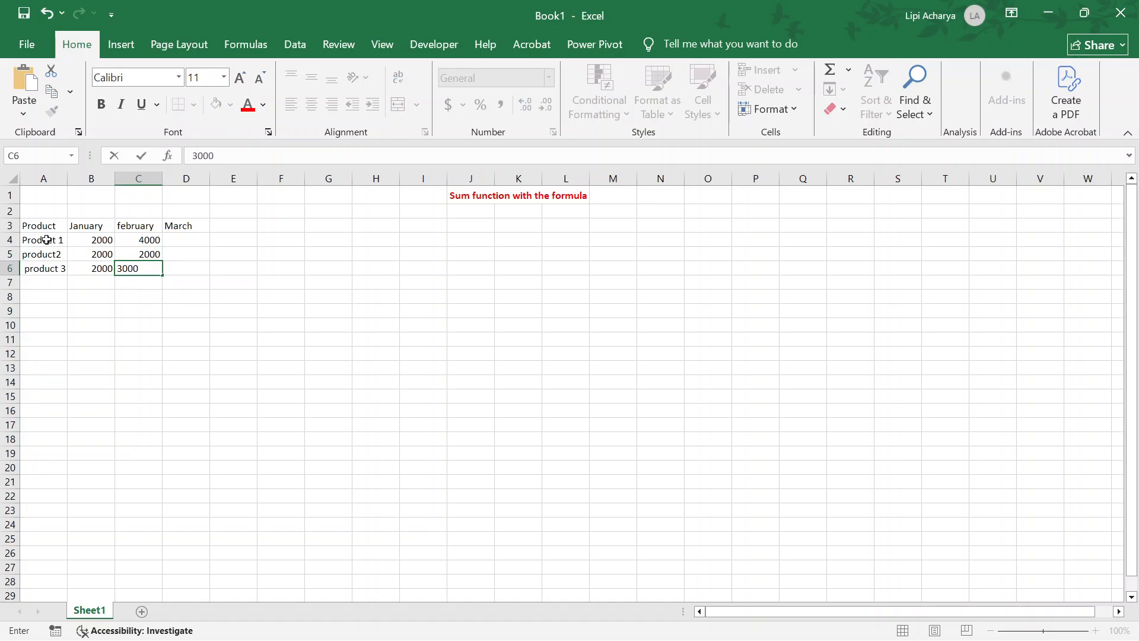
{"action": "key", "text": "Tab"}
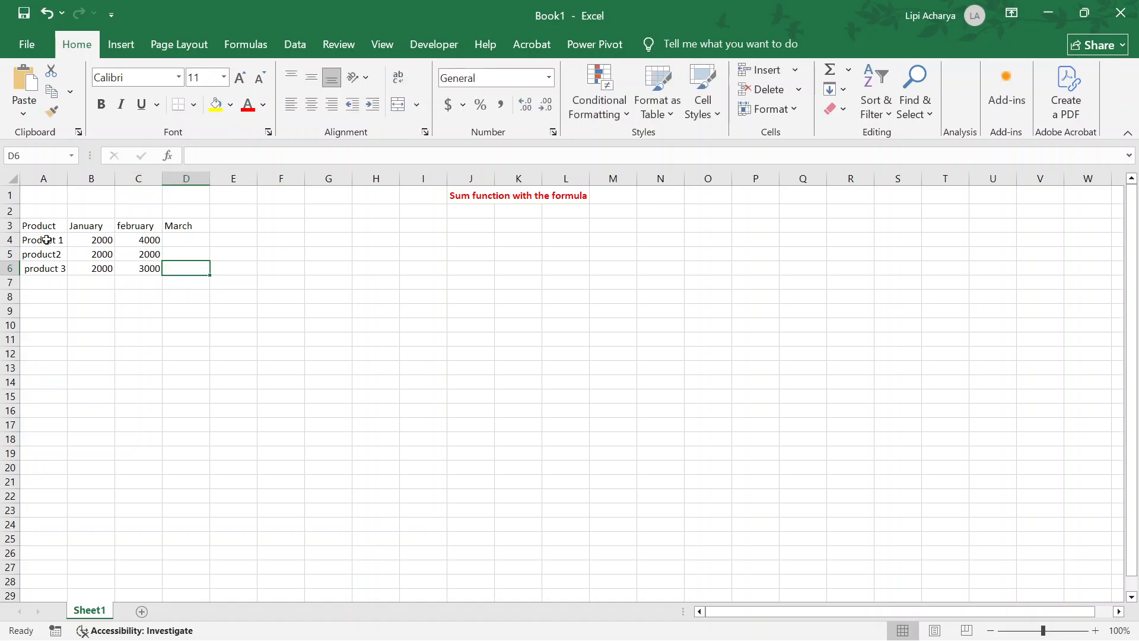
Step: Fill the March column with 9000, 6000 and 3000 in cells D4 to D6
{"action": "key", "text": "Up"}
{"action": "key", "text": "Up"}
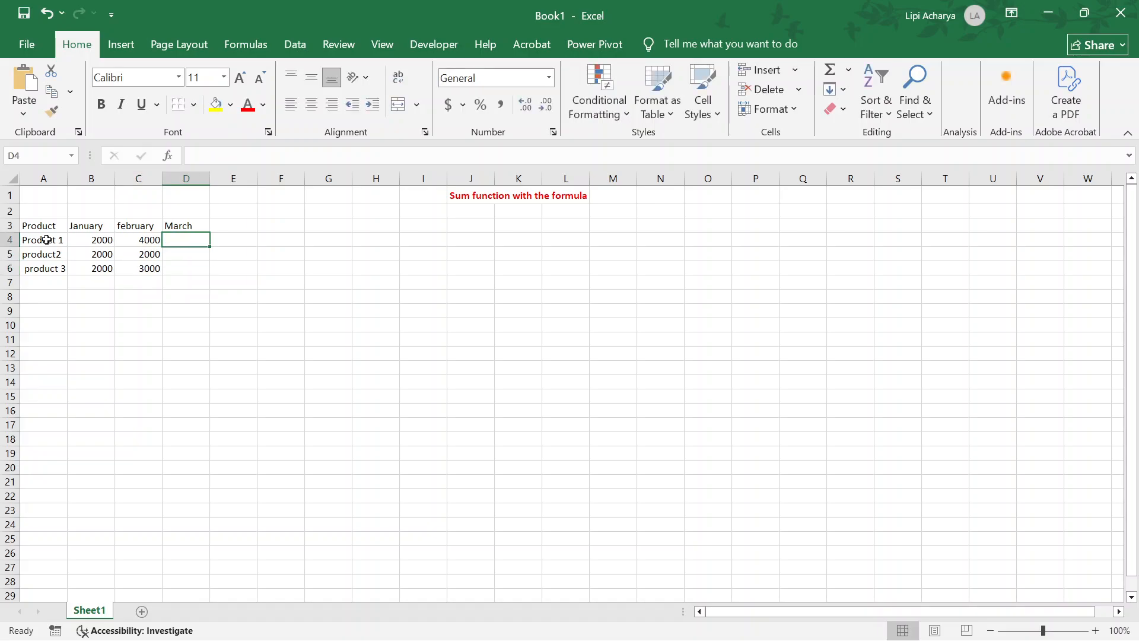
{"action": "type", "text": "9000"}
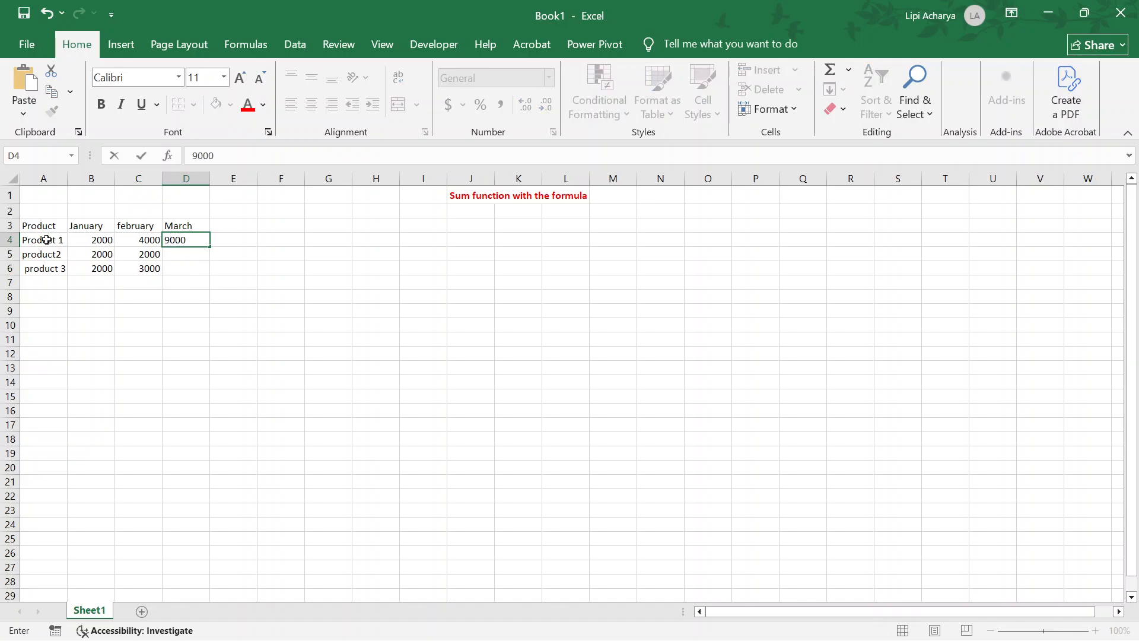
{"action": "key", "text": "Return"}
{"action": "type", "text": "6000"}
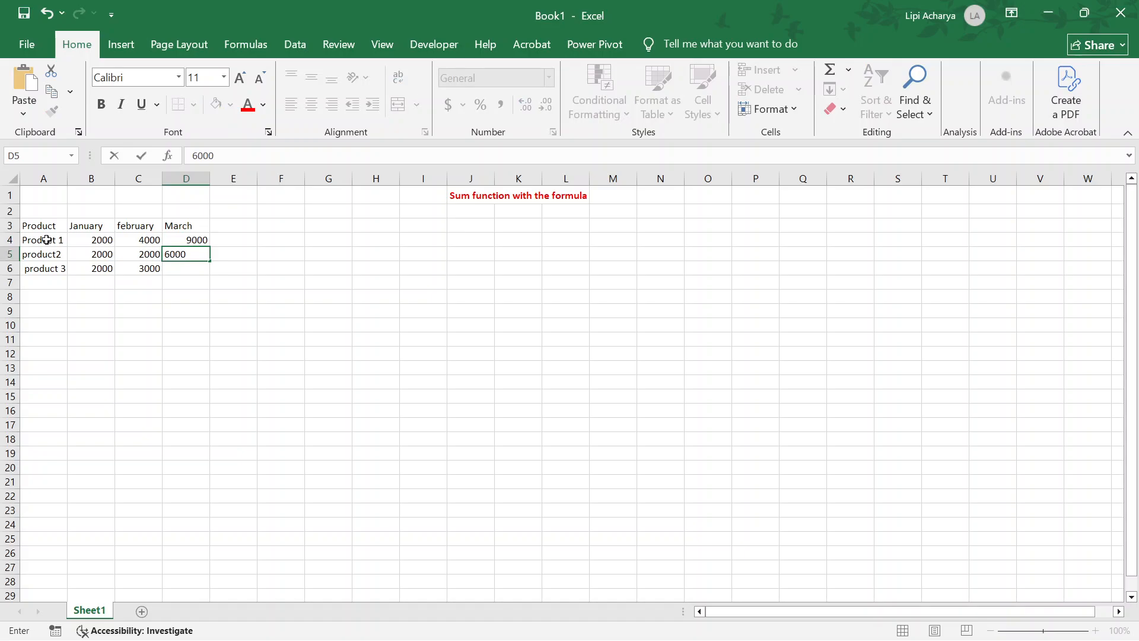
{"action": "key", "text": "Return"}
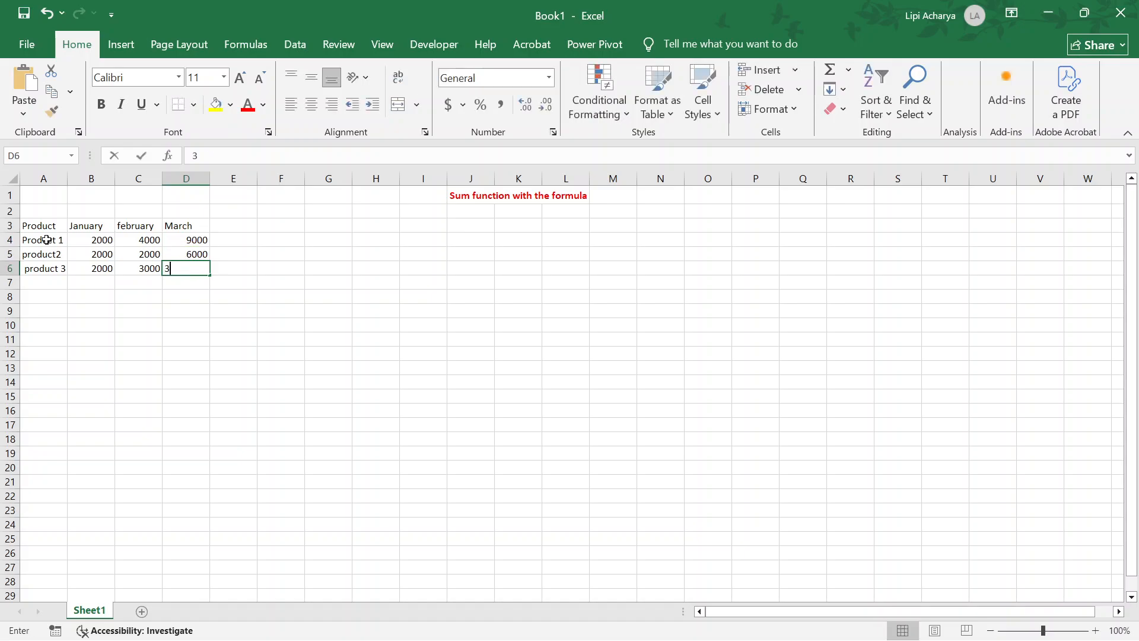
{"action": "type", "text": "3000"}
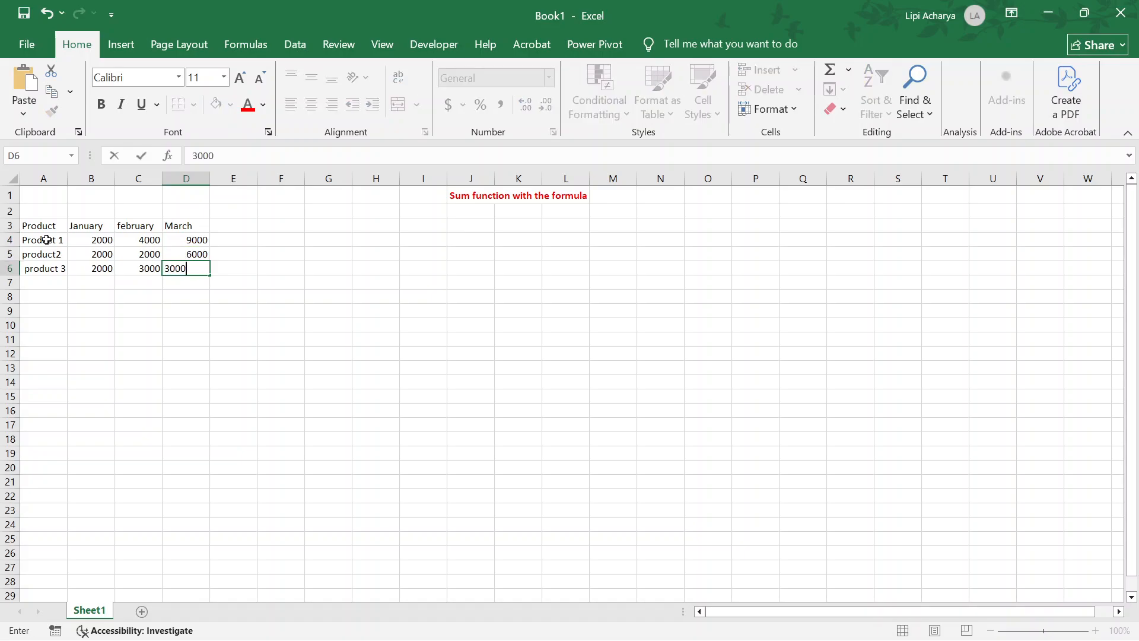
Step: Add the row label "Total" in cell A7 below the product names
{"action": "left_click", "coordinate": [39, 283]}
{"action": "type", "text": "Total"}
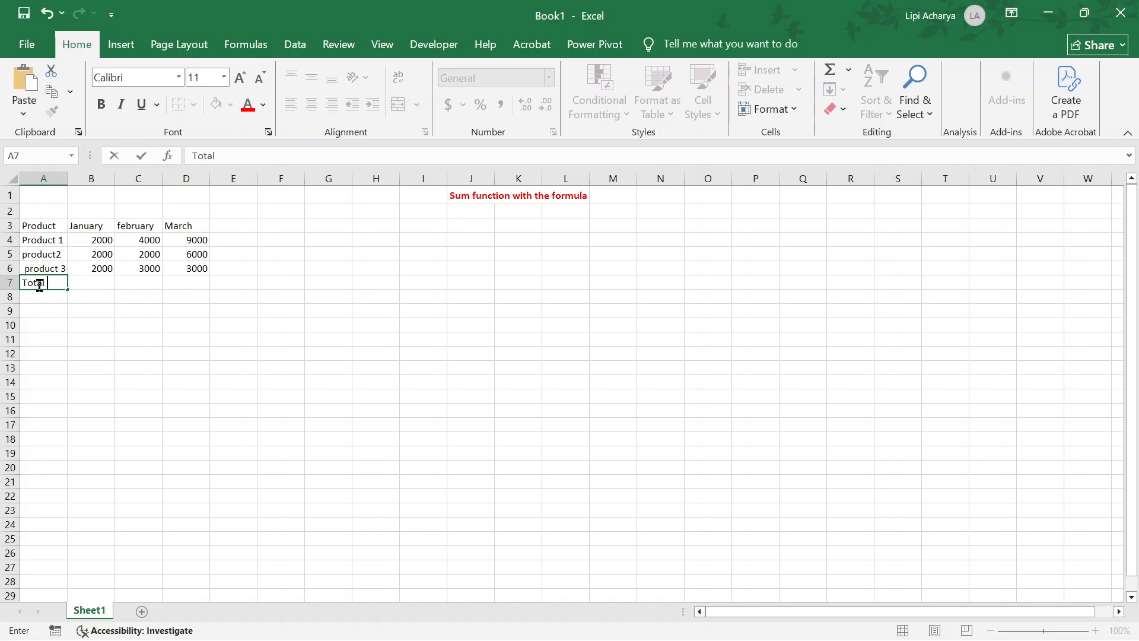
{"action": "key", "text": "Tab"}
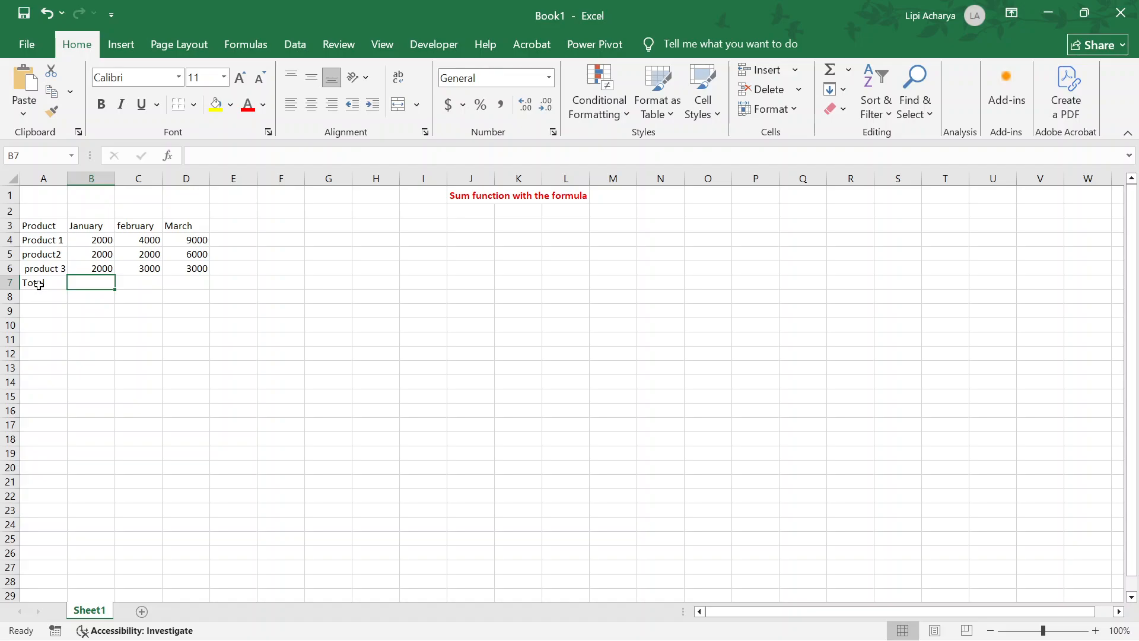
Step: Enter the formula =SUM(B4) in the January total cell B7
{"action": "double_click", "coordinate": [74, 285]}
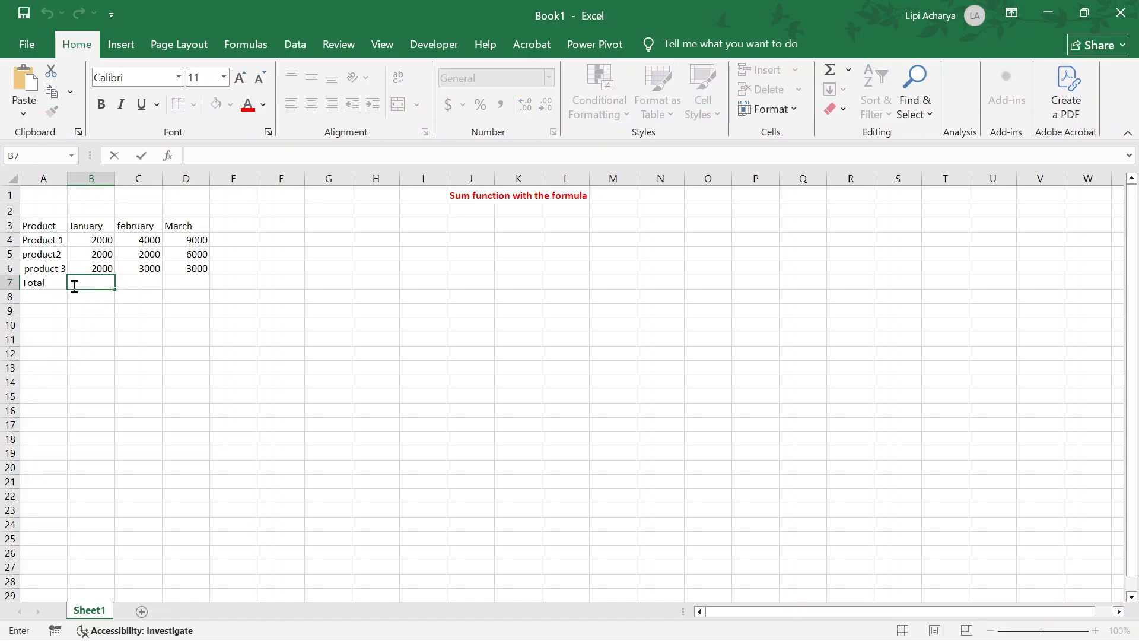
{"action": "type", "text": "="}
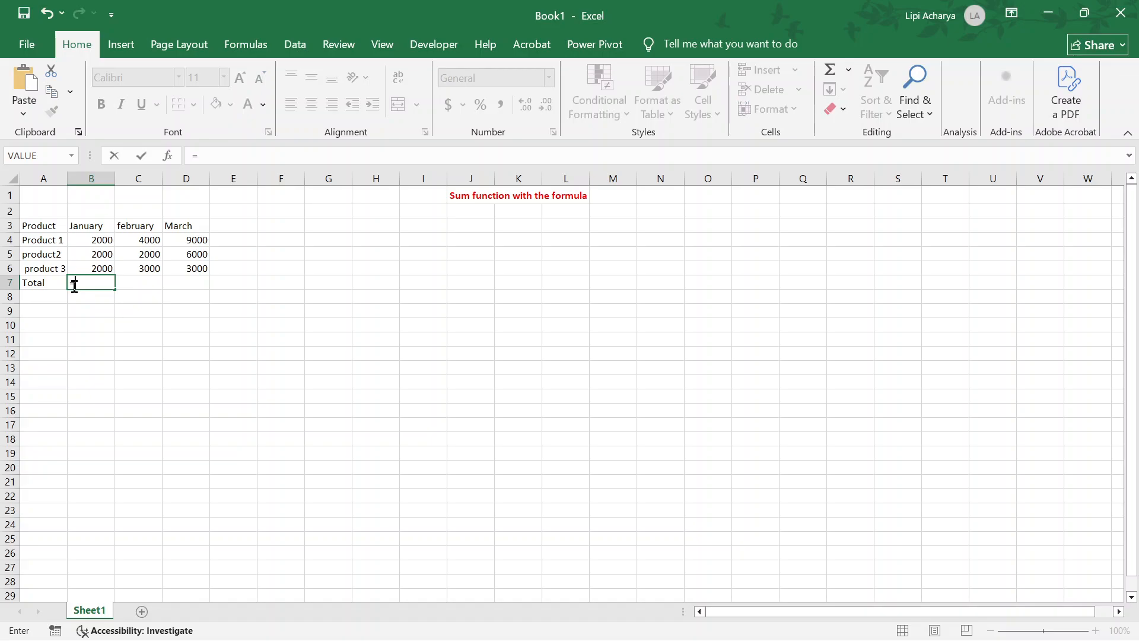
{"action": "type", "text": "SUM"}
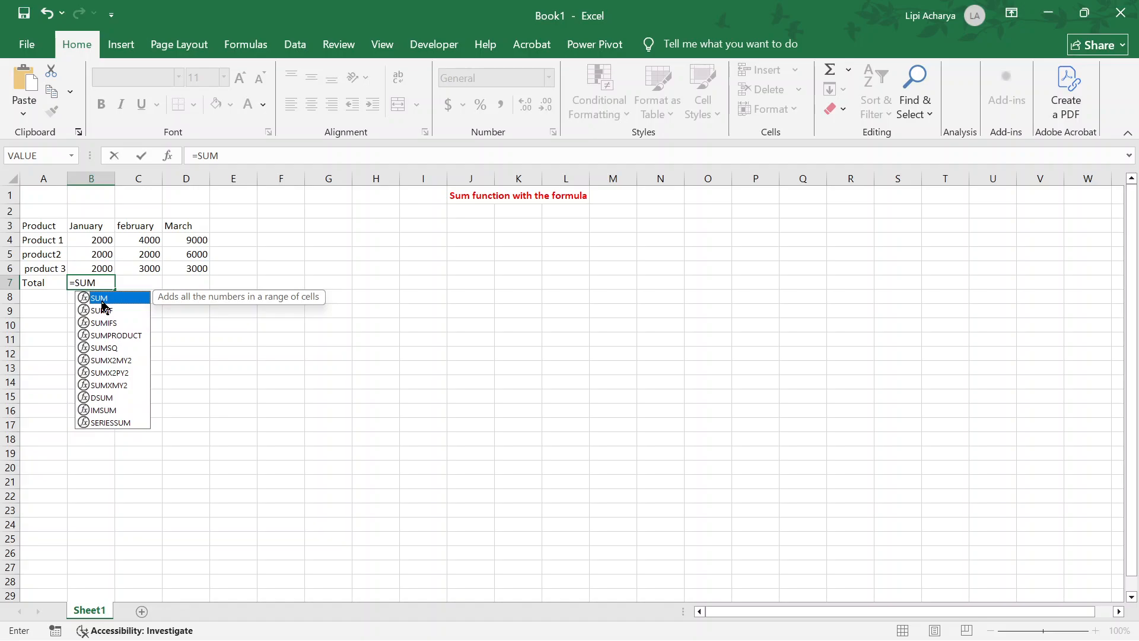
{"action": "type", "text": "("}
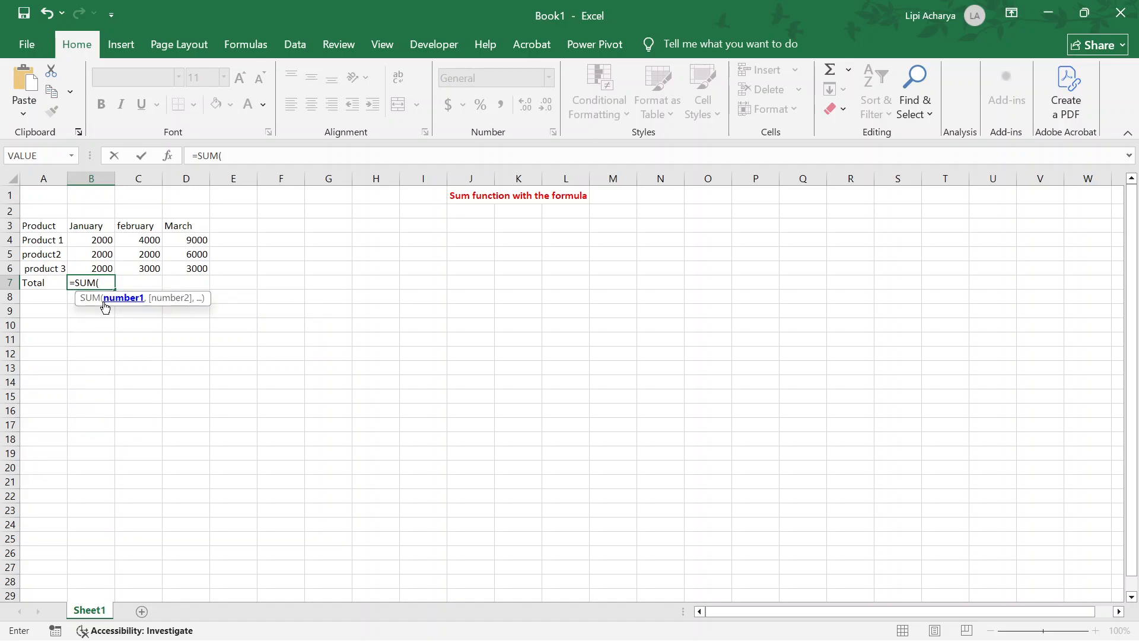
{"action": "left_click", "coordinate": [102, 237]}
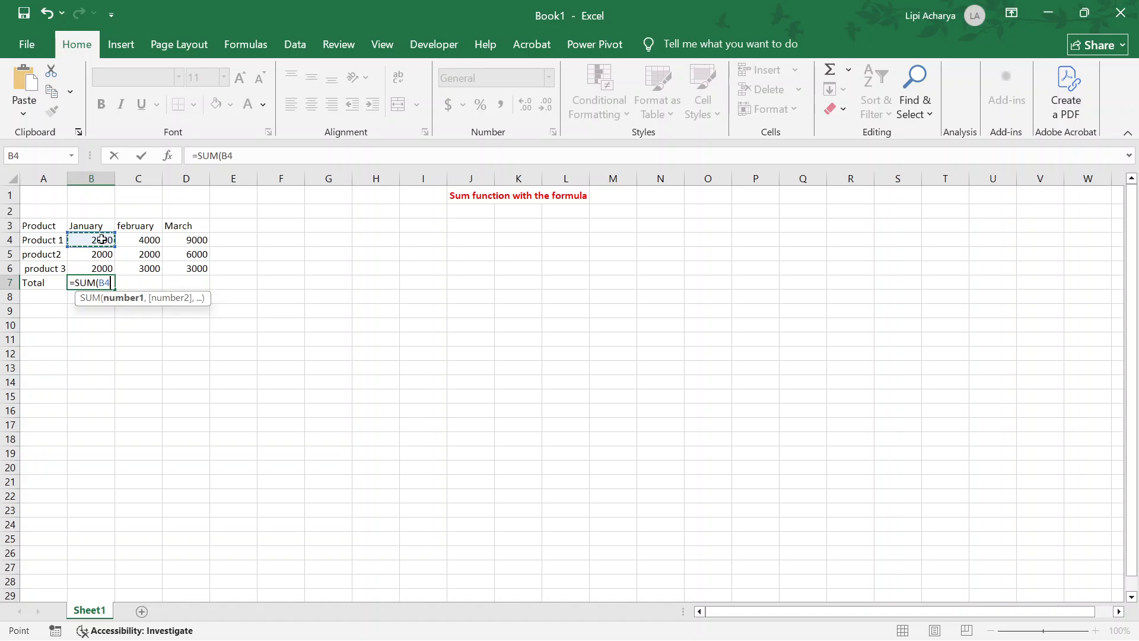
{"action": "key", "text": "F8"}
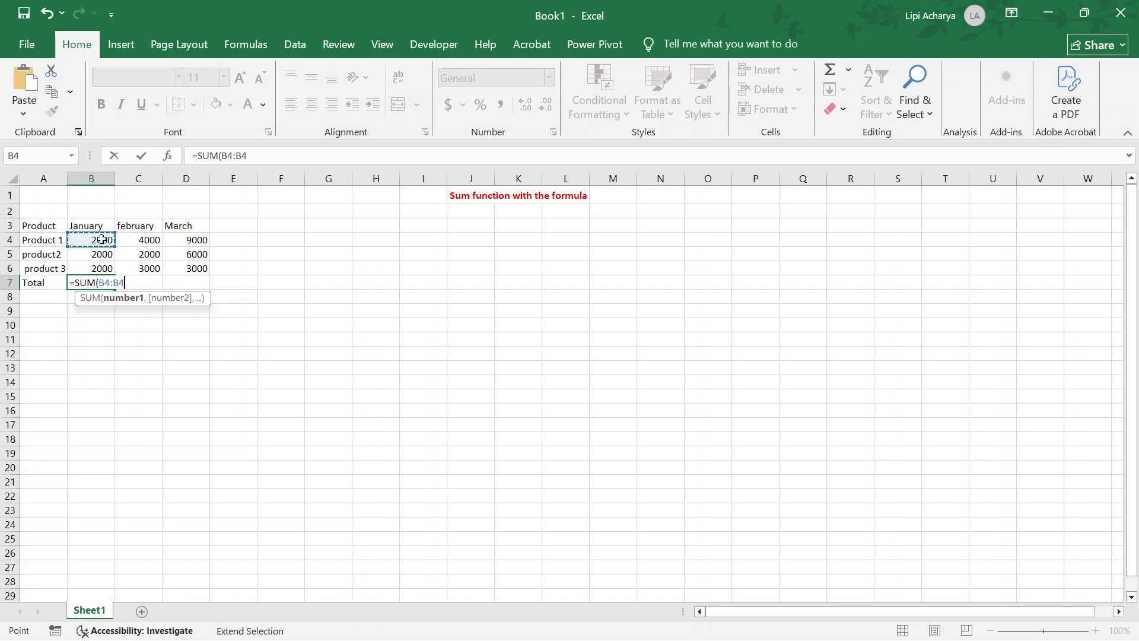
{"action": "key", "text": "BackSpace"}
{"action": "key", "text": "BackSpace"}
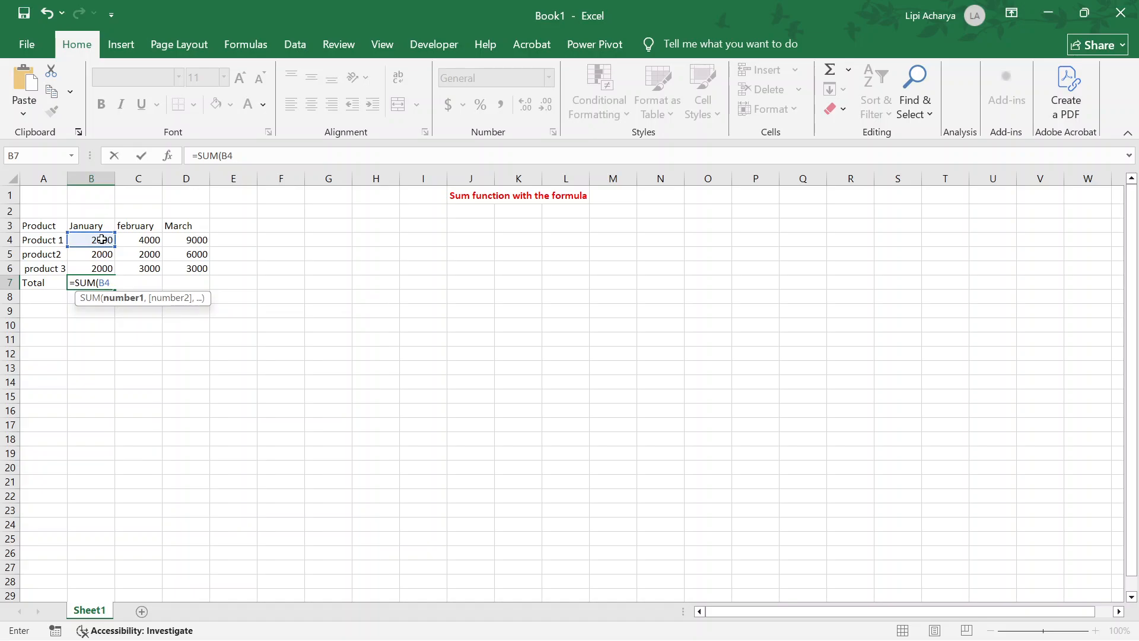
{"action": "left_click", "coordinate": [104, 269]}
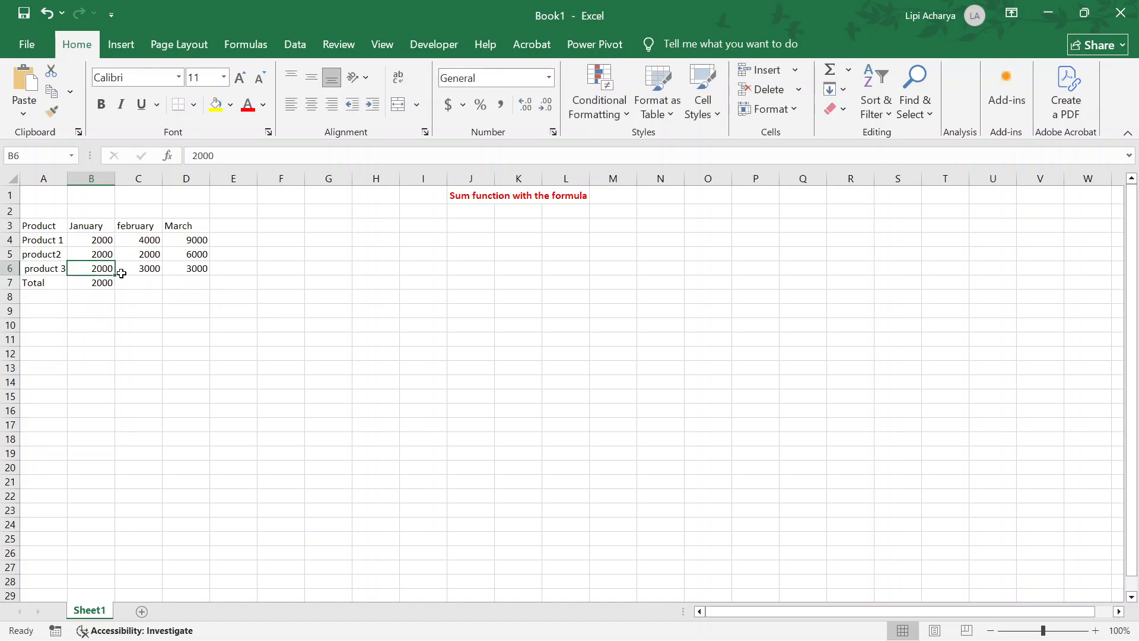
Step: Try to extend the January total formula in B7 to cover cells B4 to B6
{"action": "left_click", "coordinate": [104, 243]}
{"action": "left_click", "coordinate": [95, 282]}
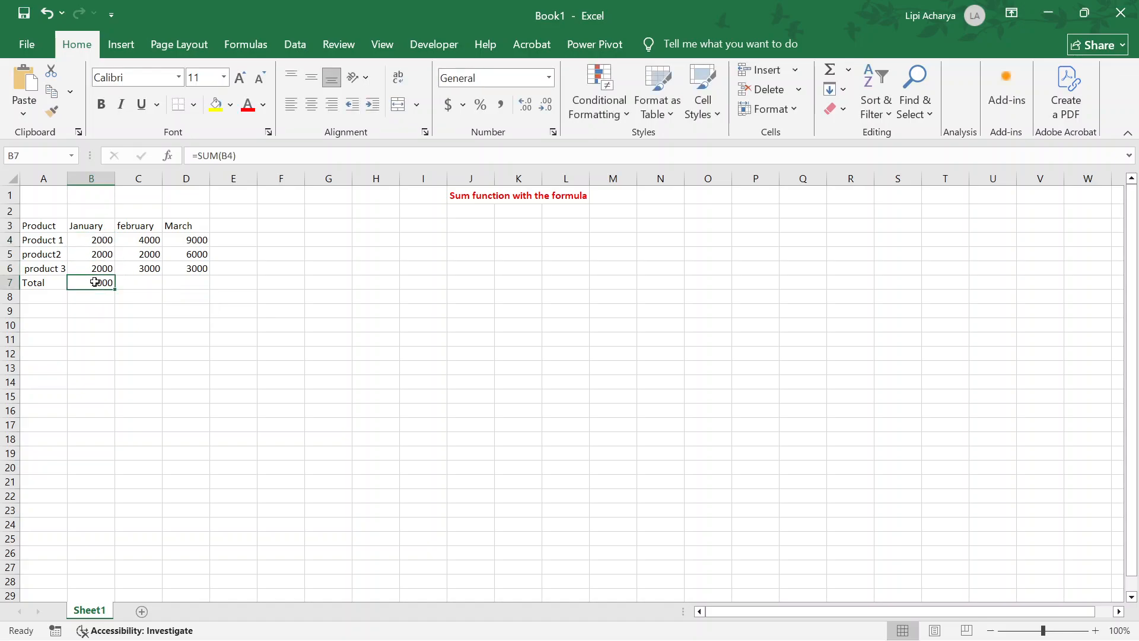
{"action": "double_click", "coordinate": [95, 282]}
{"action": "left_click", "coordinate": [117, 285]}
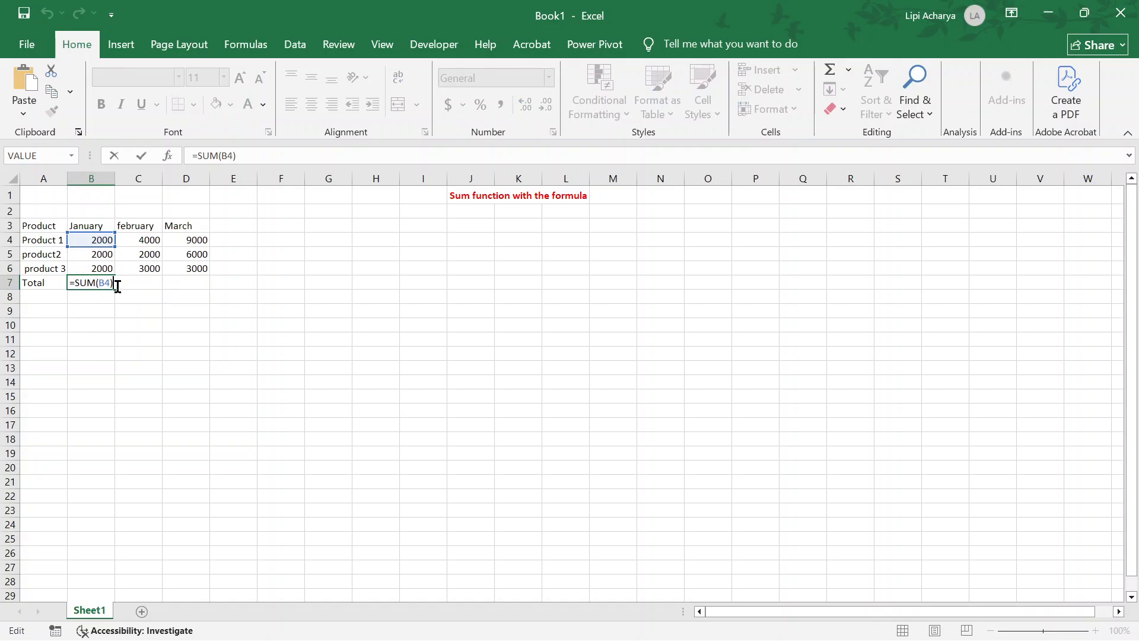
{"action": "key", "text": "BackSpace"}
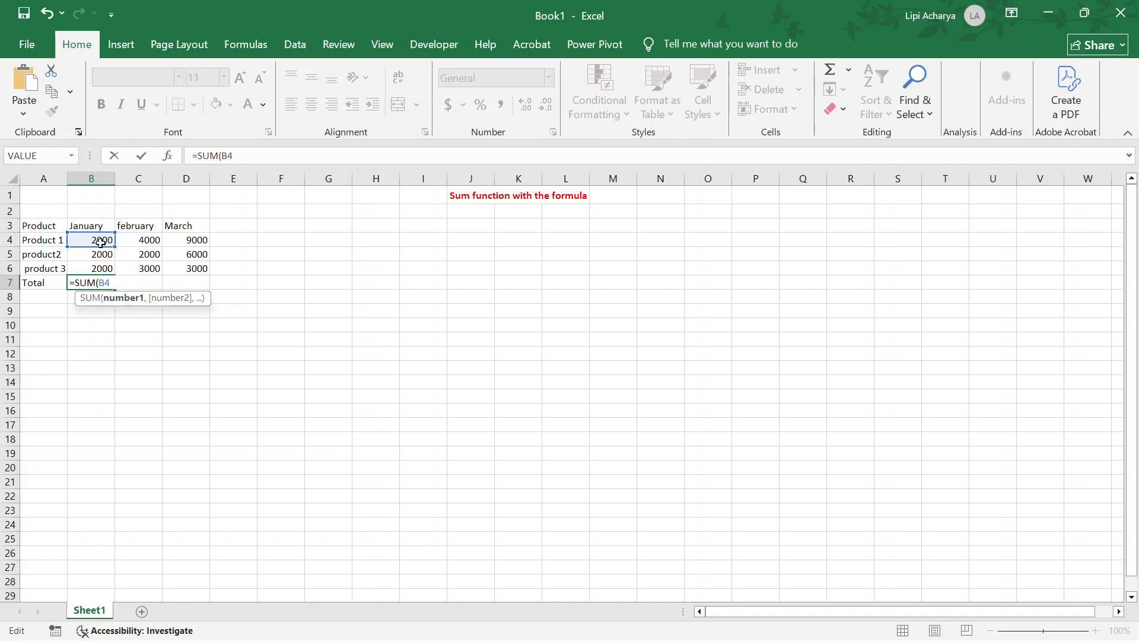
{"action": "left_click_drag", "start_coordinate": [96, 240], "coordinate": [106, 267]}
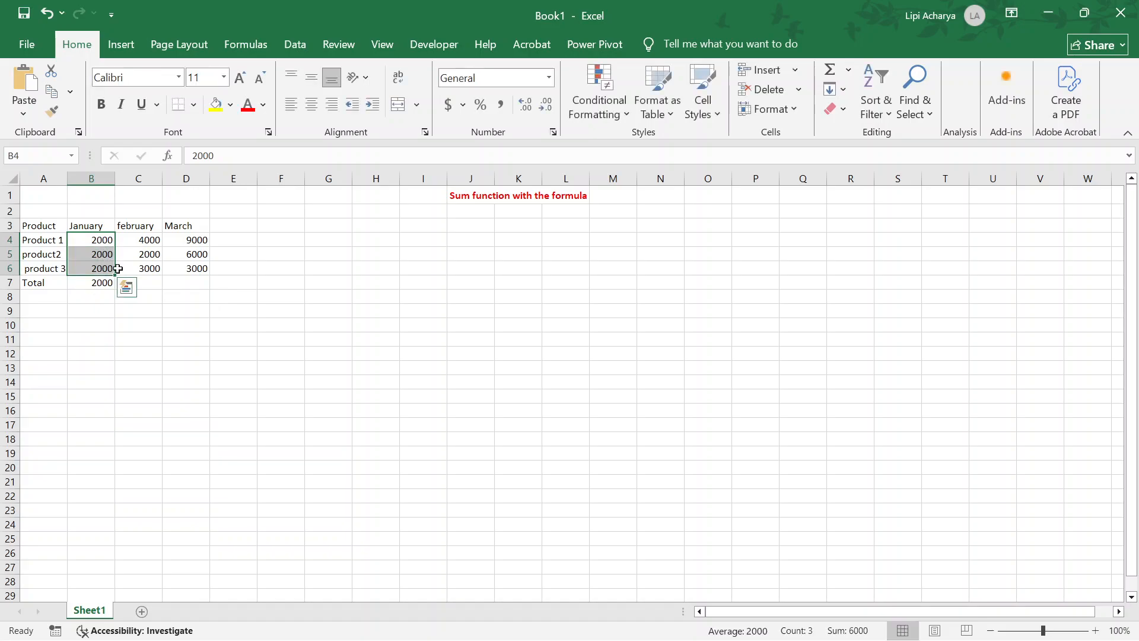
Step: Rewrite the January total formula in B7 as =SUM(B4:B5:B6)
{"action": "left_click", "coordinate": [102, 283]}
{"action": "double_click", "coordinate": [102, 283]}
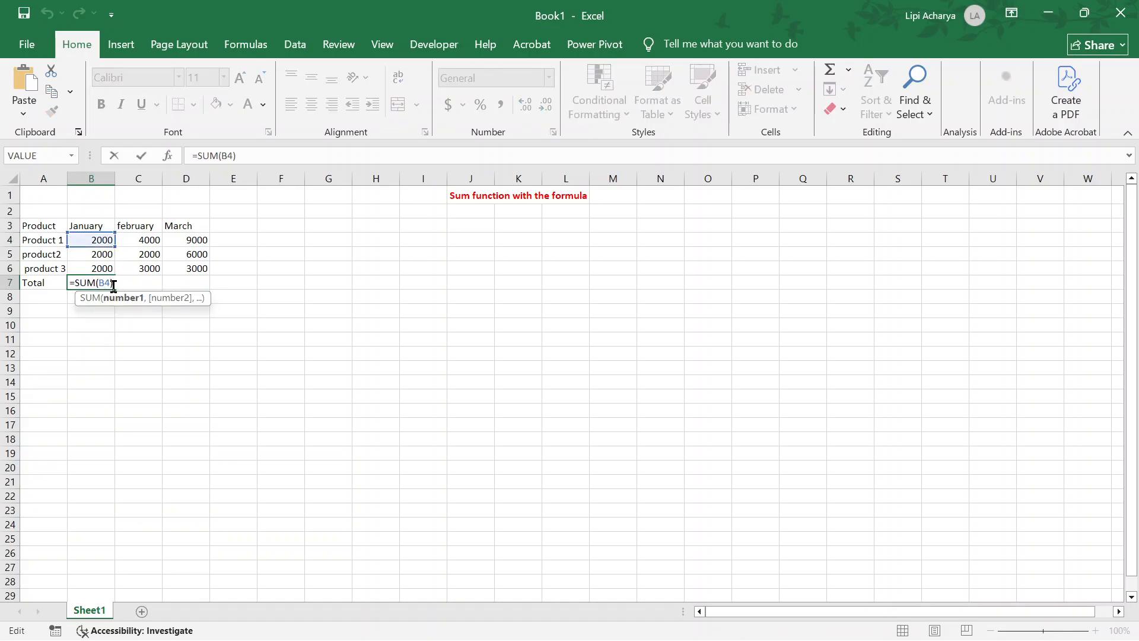
{"action": "left_click", "coordinate": [114, 286]}
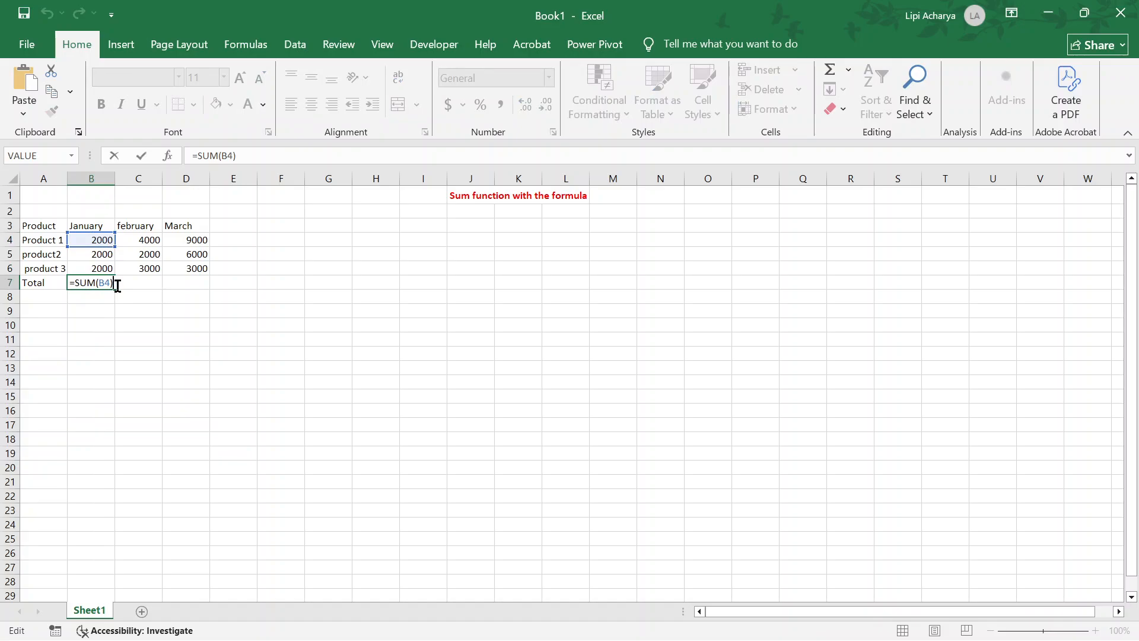
{"action": "key", "text": "BackSpace"}
{"action": "key", "text": "BackSpace"}
{"action": "key", "text": "BackSpace"}
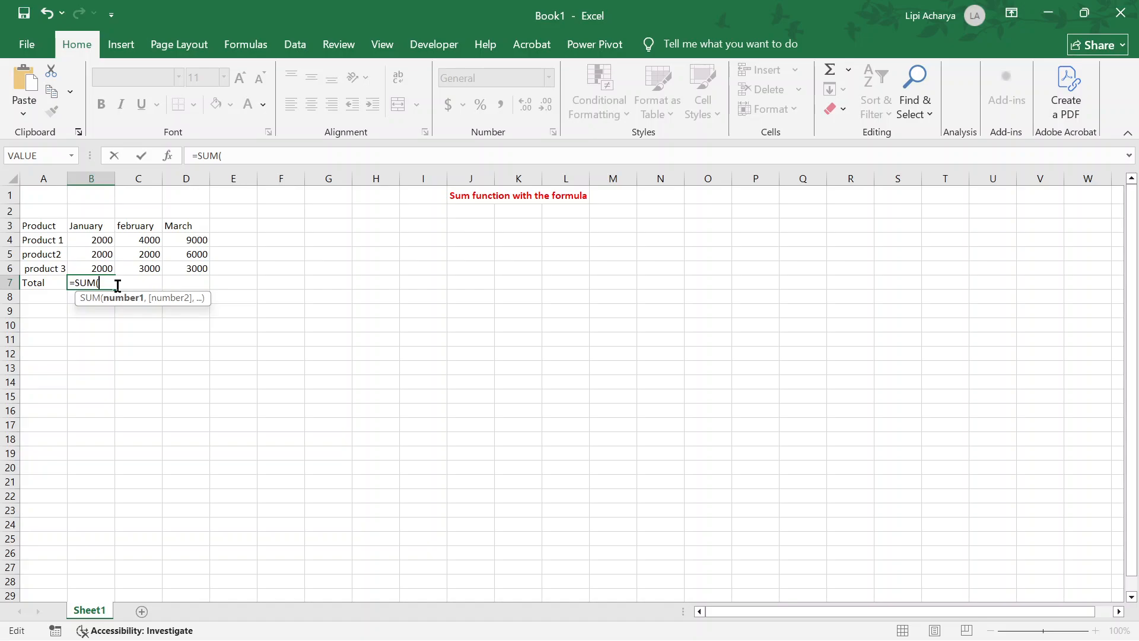
{"action": "left_click", "coordinate": [97, 239]}
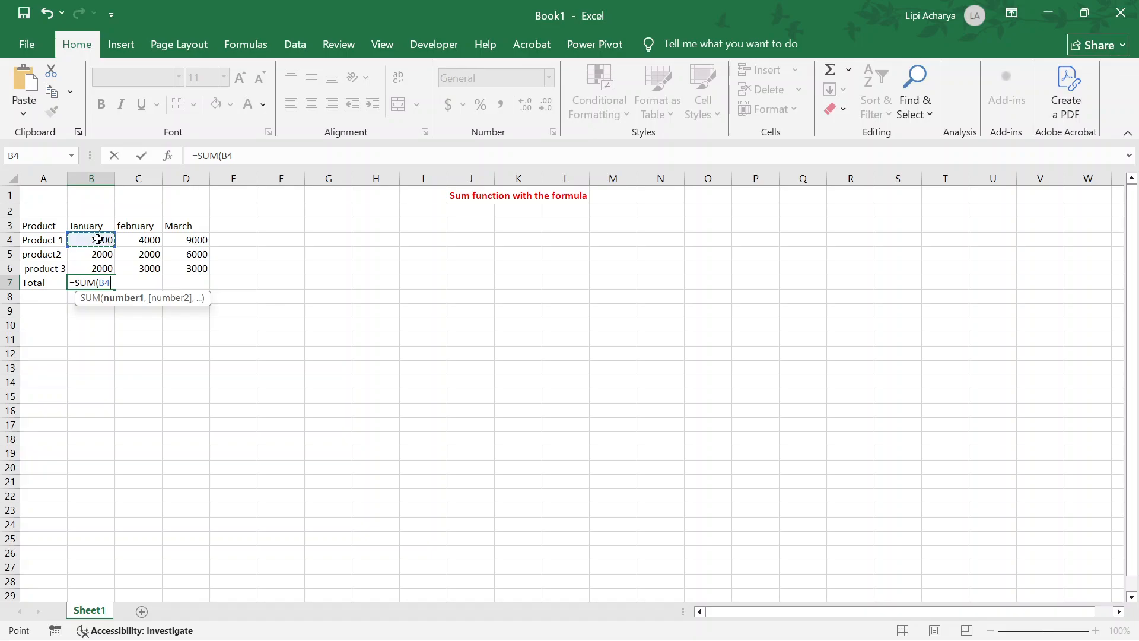
{"action": "type", "text": ";"}
{"action": "type", "text": ":"}
{"action": "left_click", "coordinate": [102, 254]}
{"action": "key", "text": "F8"}
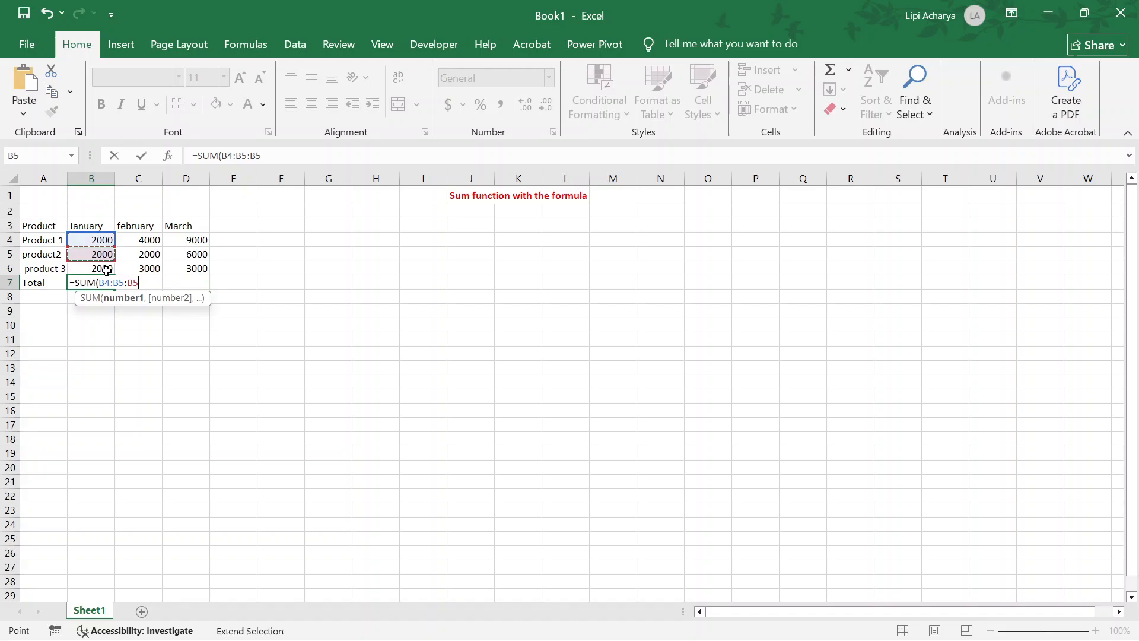
{"action": "left_click", "coordinate": [106, 270]}
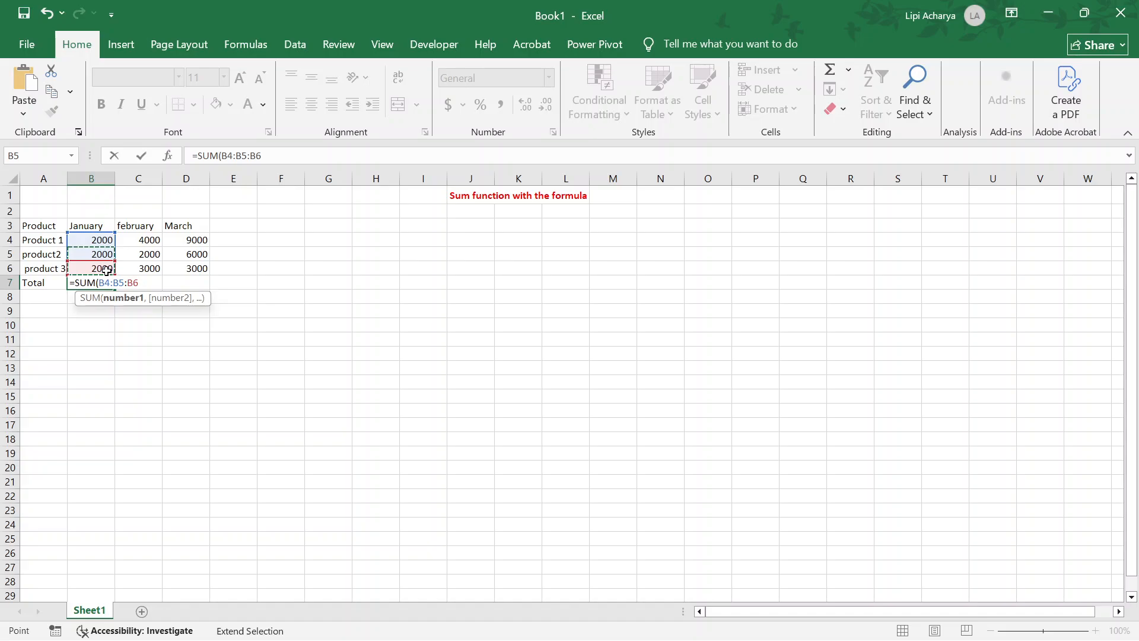
{"action": "type", "text": ")"}
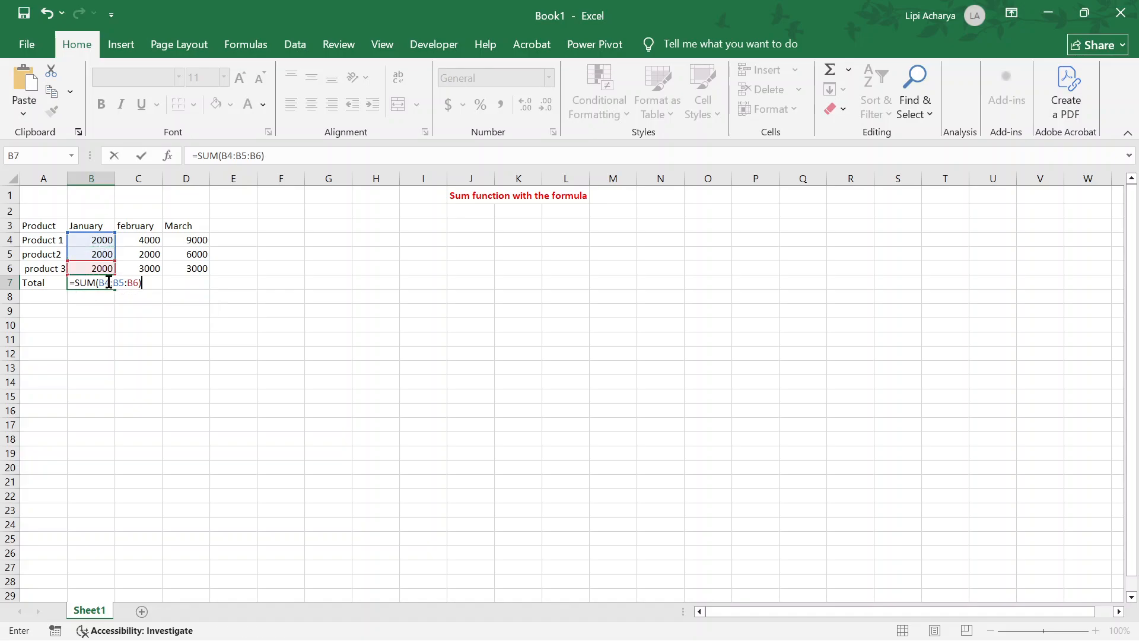
{"action": "key", "text": "Return"}
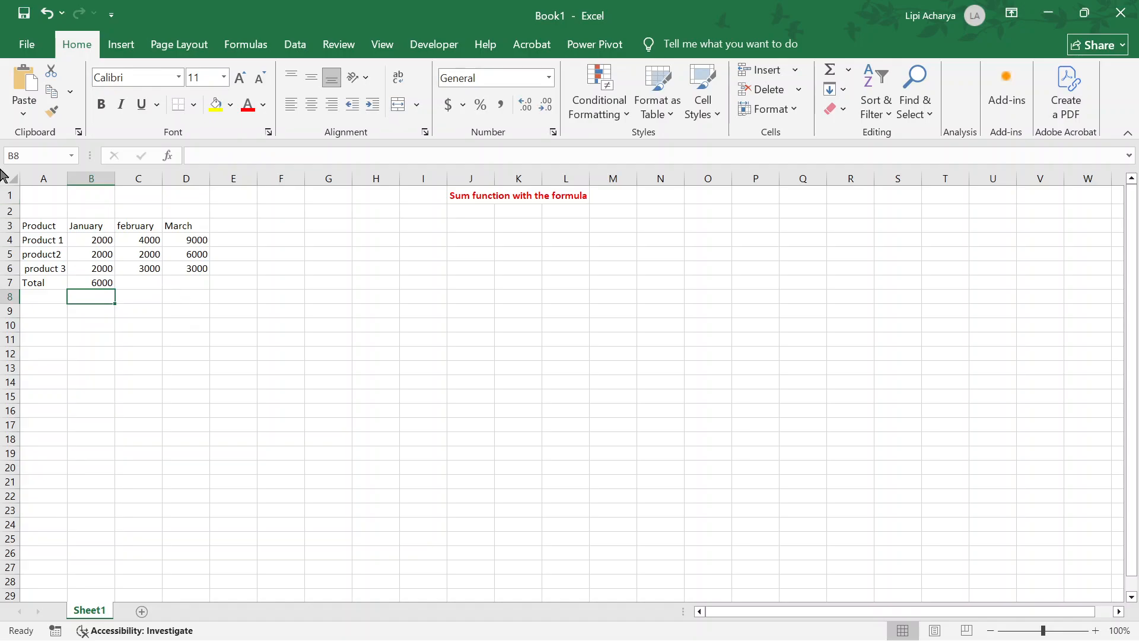
Step: Replace the formula in the January total cell B7 with =SUM(B4:B6)
{"action": "left_click", "coordinate": [95, 280]}
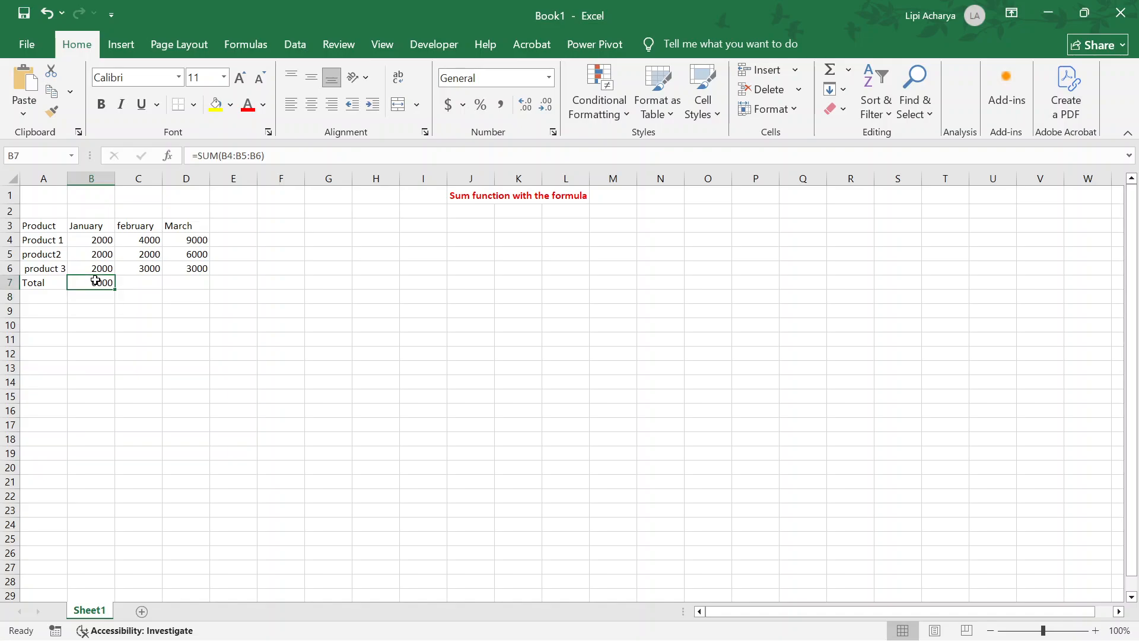
{"action": "double_click", "coordinate": [95, 281]}
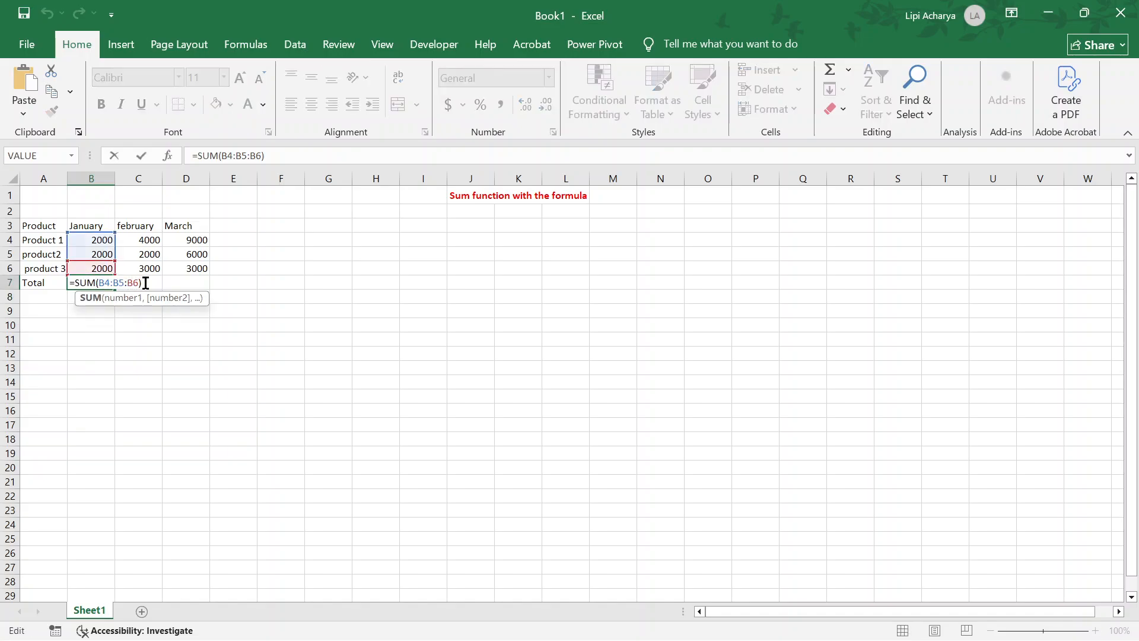
{"action": "left_click_drag", "start_coordinate": [145, 283], "coordinate": [77, 279]}
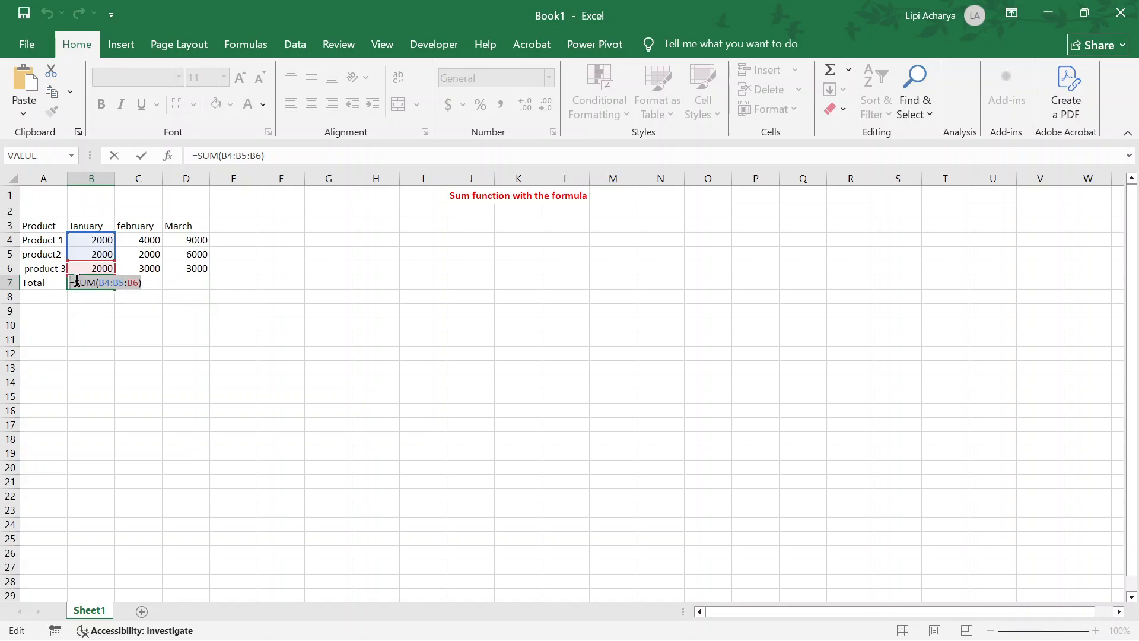
{"action": "key", "text": "BackSpace"}
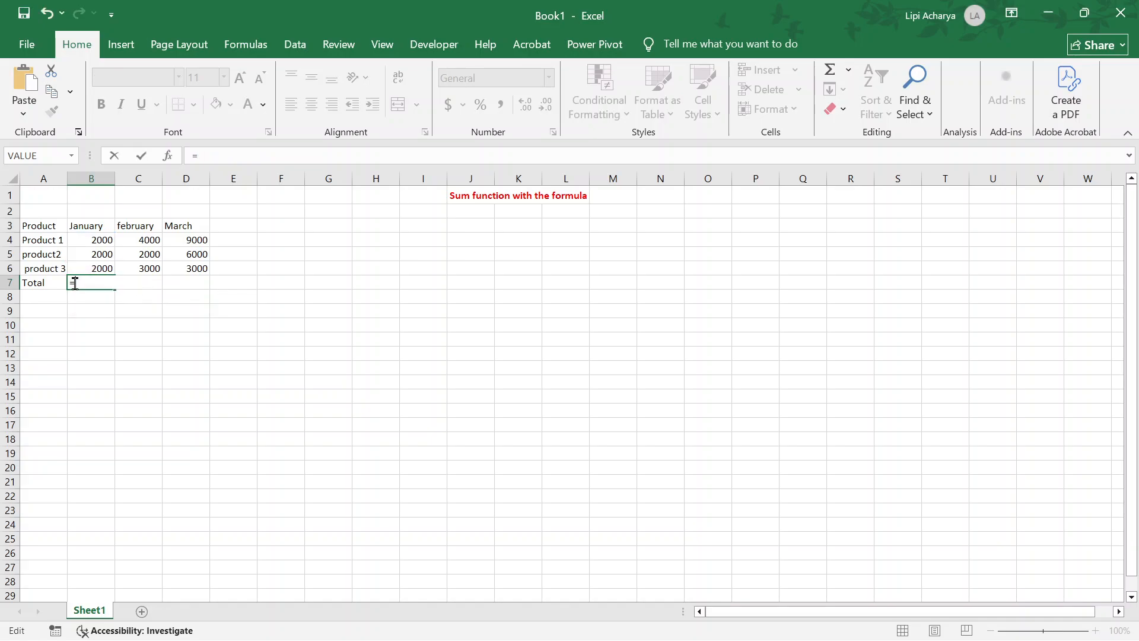
{"action": "type", "text": "SUM"}
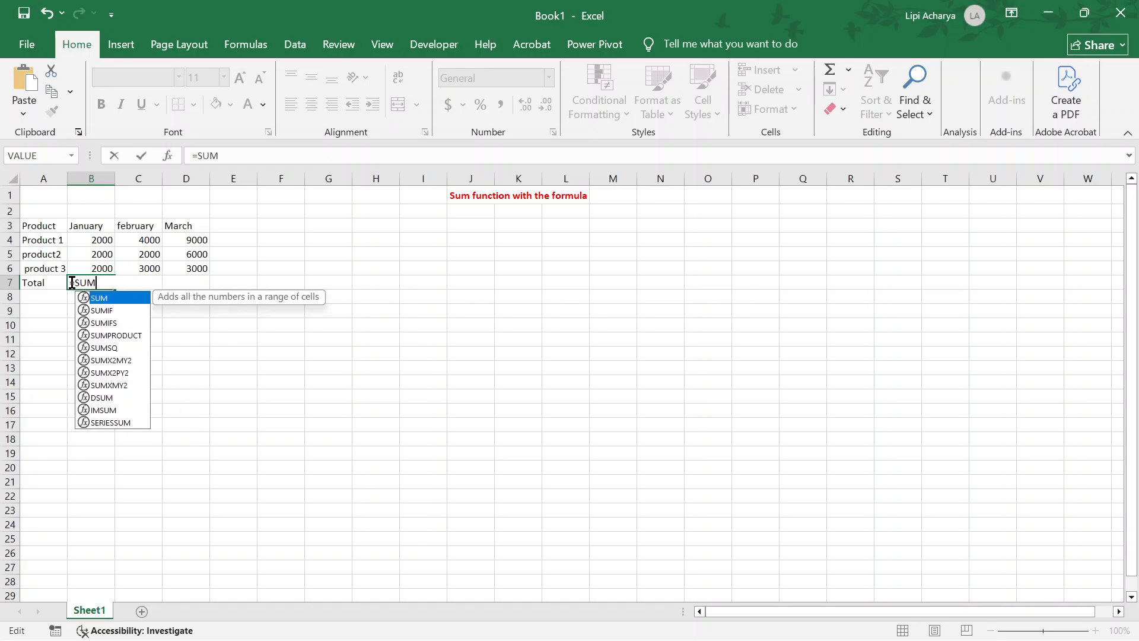
{"action": "key", "text": "BackSpace"}
{"action": "type", "text": "("}
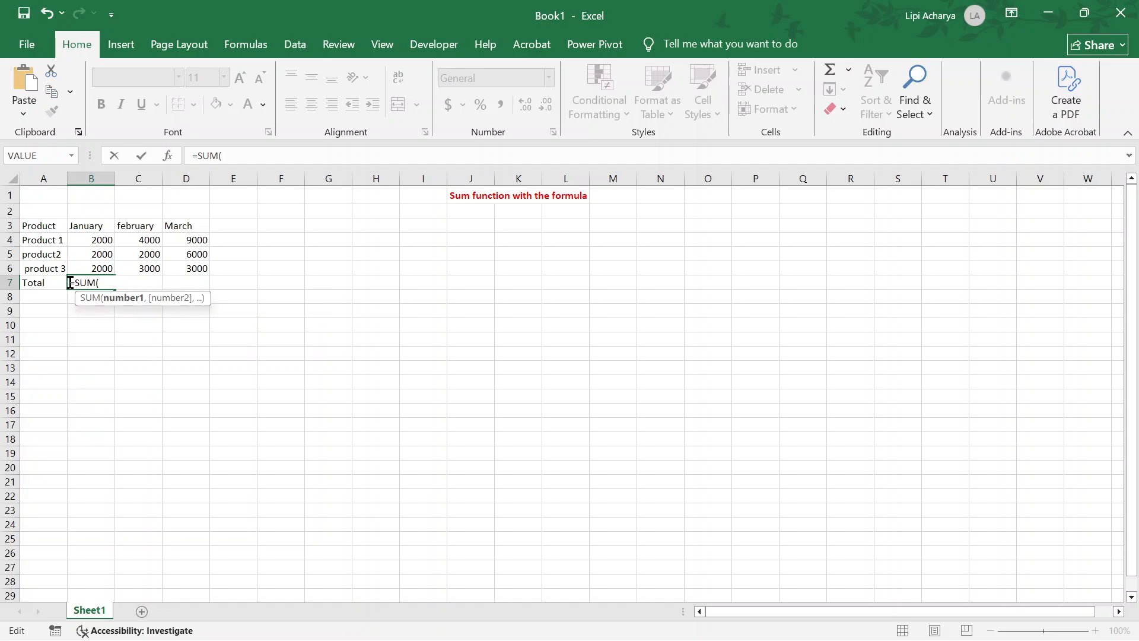
{"action": "left_click", "coordinate": [102, 238]}
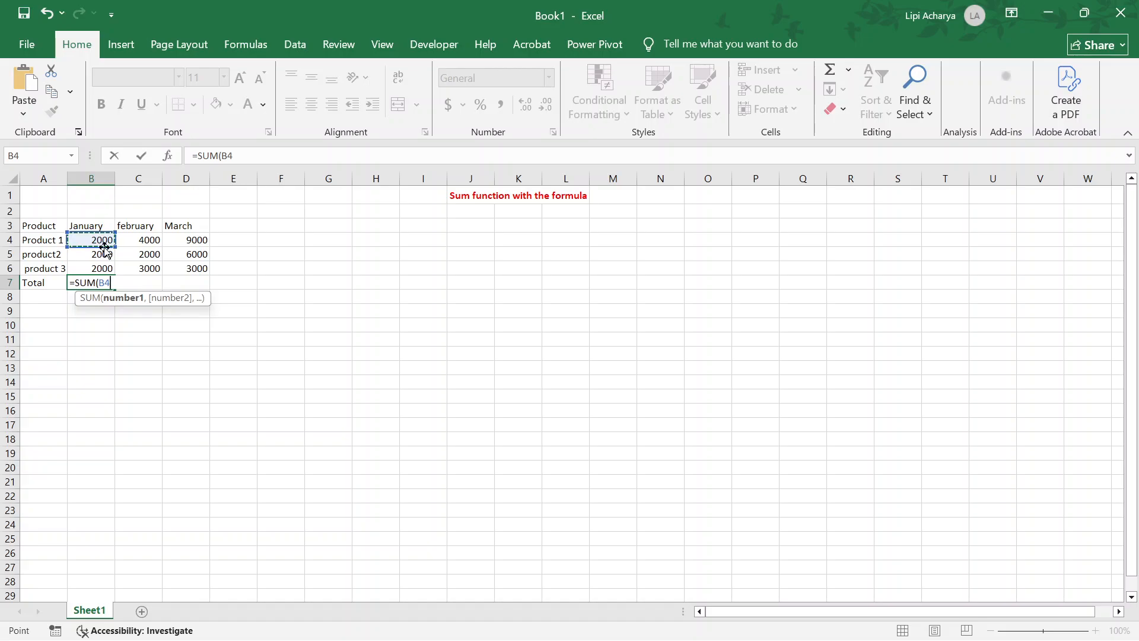
{"action": "key", "text": "F8"}
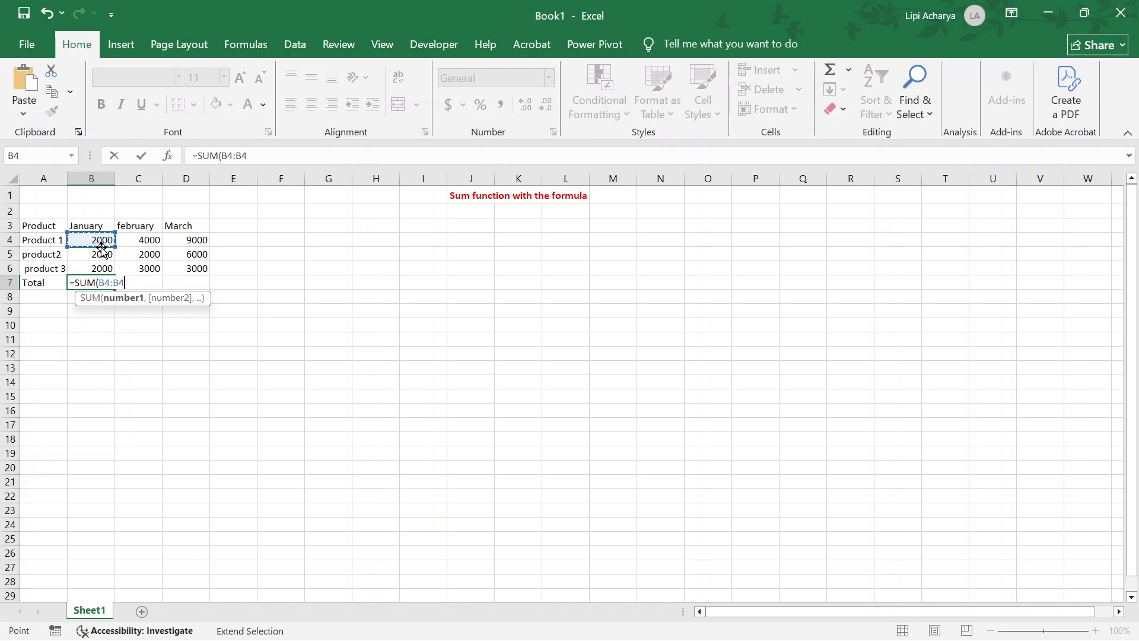
{"action": "left_click", "coordinate": [102, 254]}
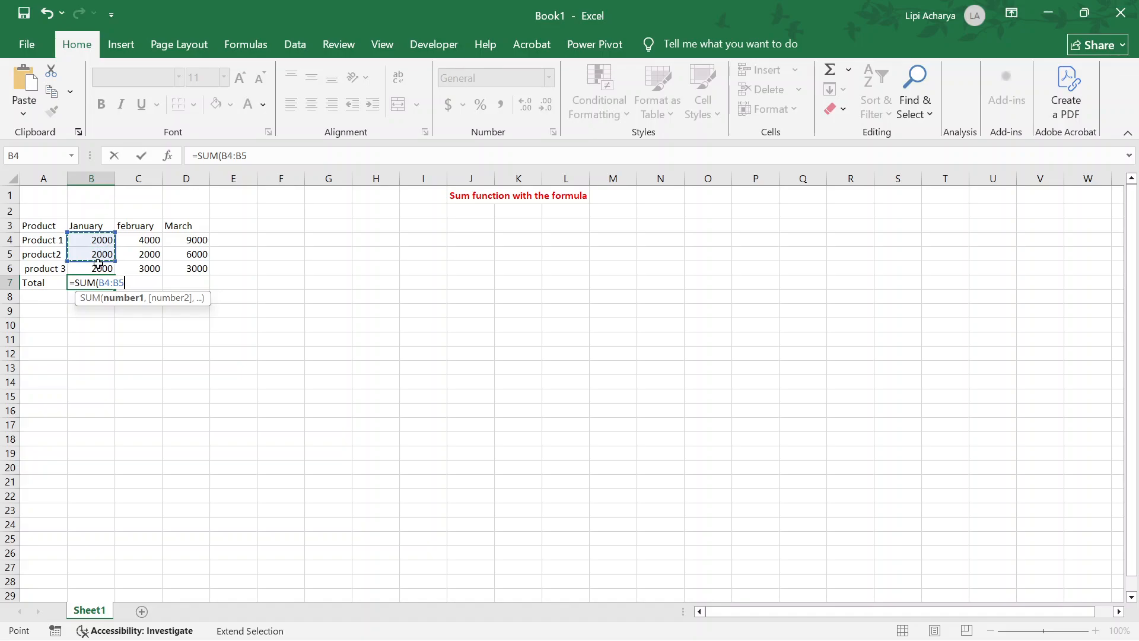
{"action": "left_click", "coordinate": [98, 270]}
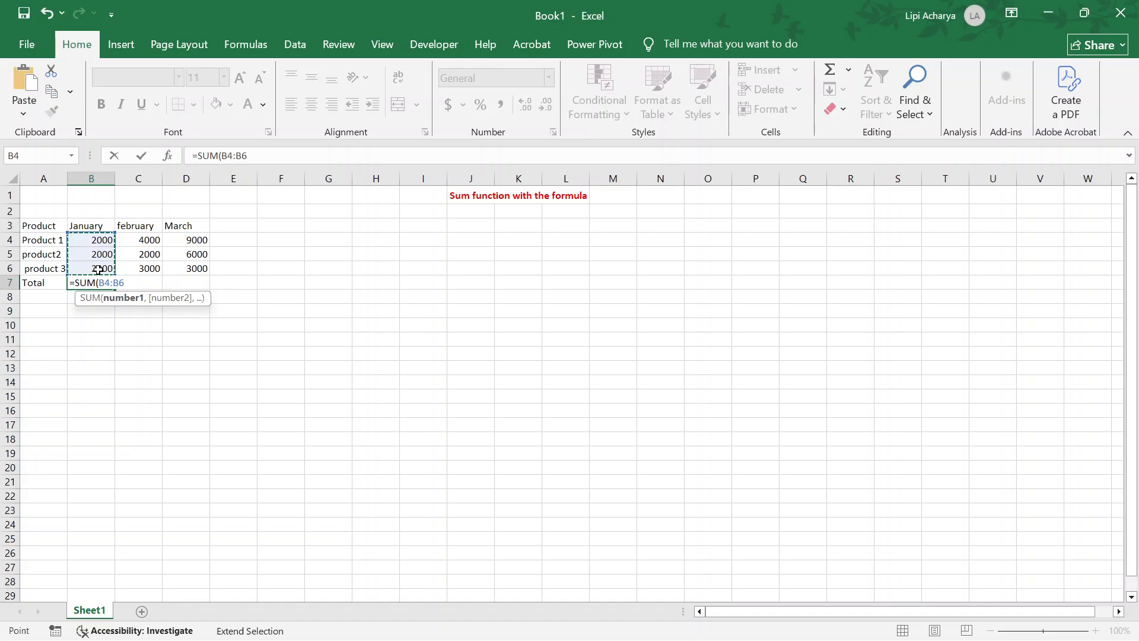
{"action": "type", "text": ")"}
{"action": "key", "text": "Return"}
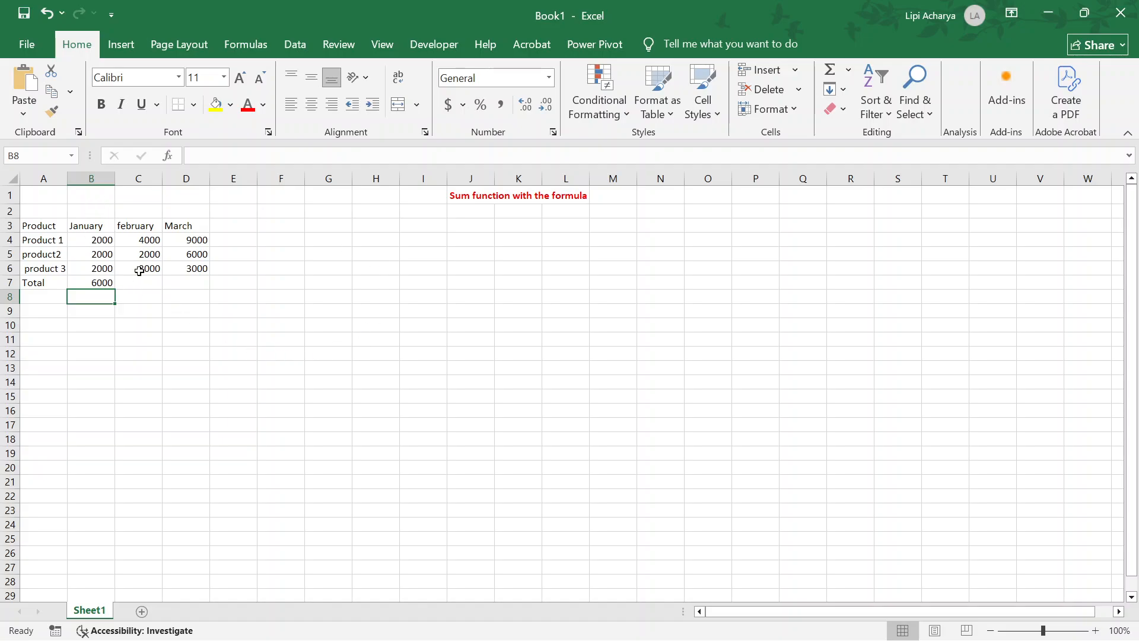
Step: Fill the January total formula from B7 across to the february and March totals in C7 and D7
{"action": "left_click", "coordinate": [100, 285]}
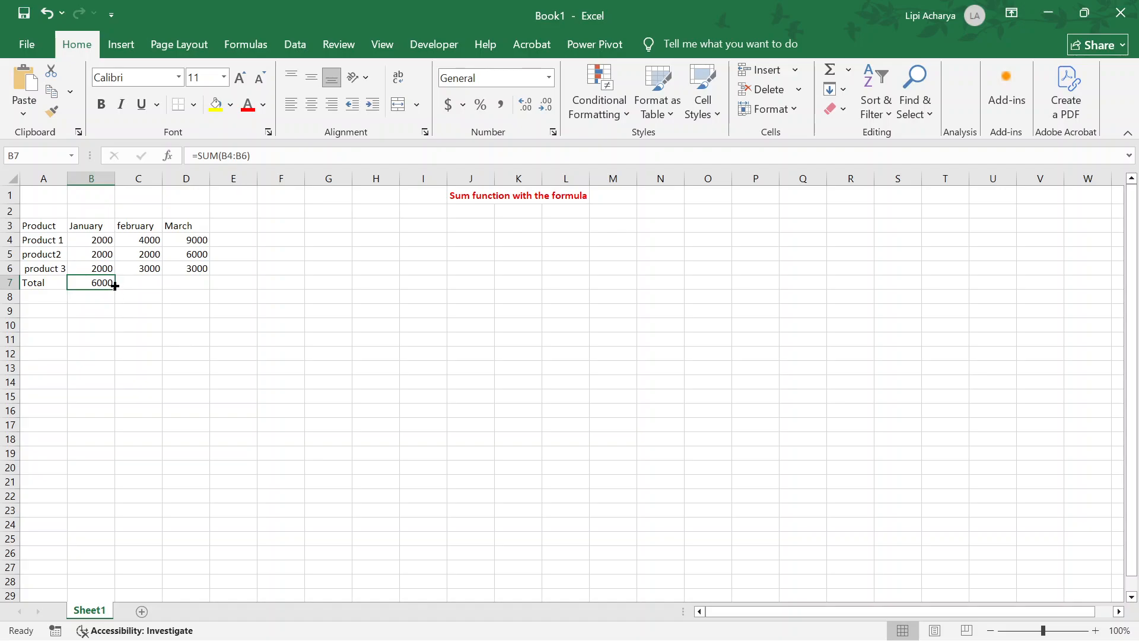
{"action": "left_click_drag", "start_coordinate": [115, 291], "coordinate": [196, 291]}
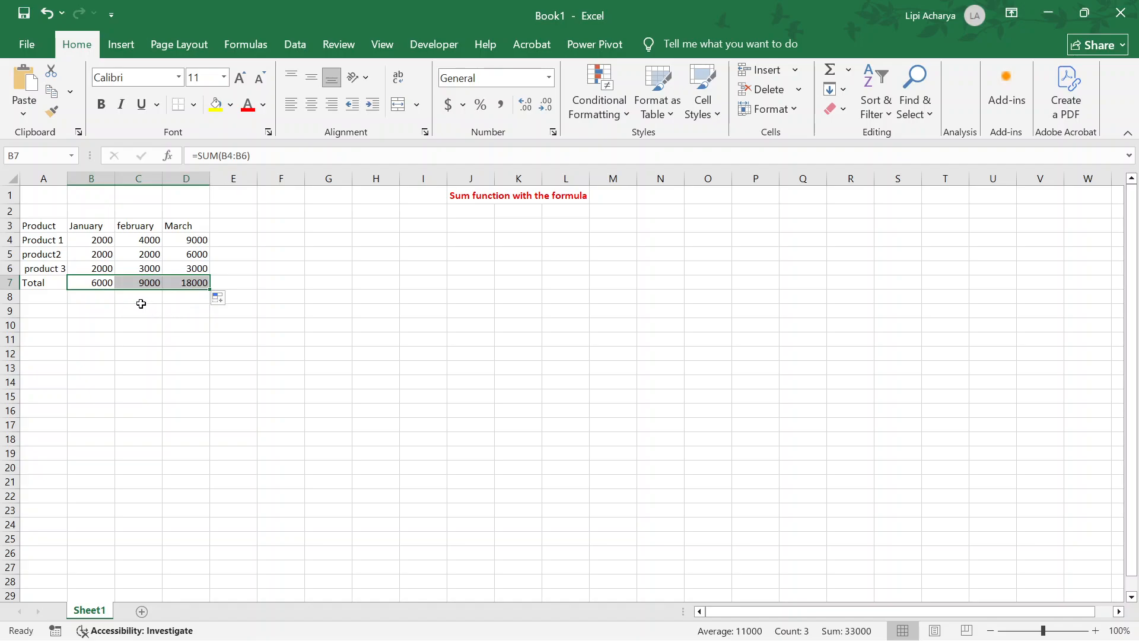
{"action": "left_click", "coordinate": [140, 299]}
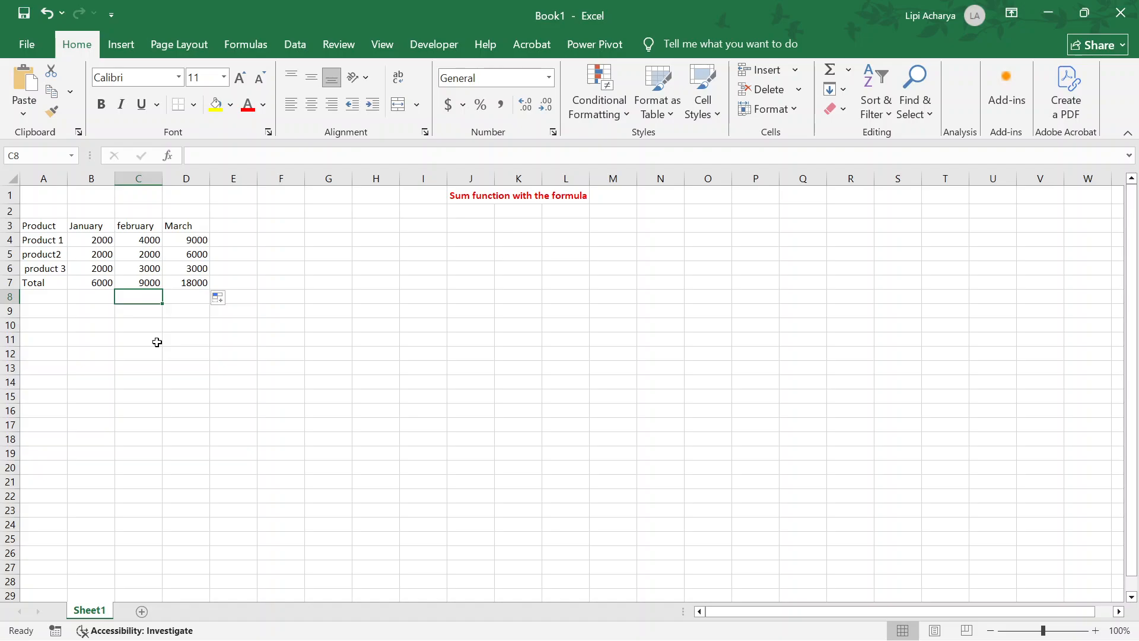
{"action": "left_click", "coordinate": [103, 283]}
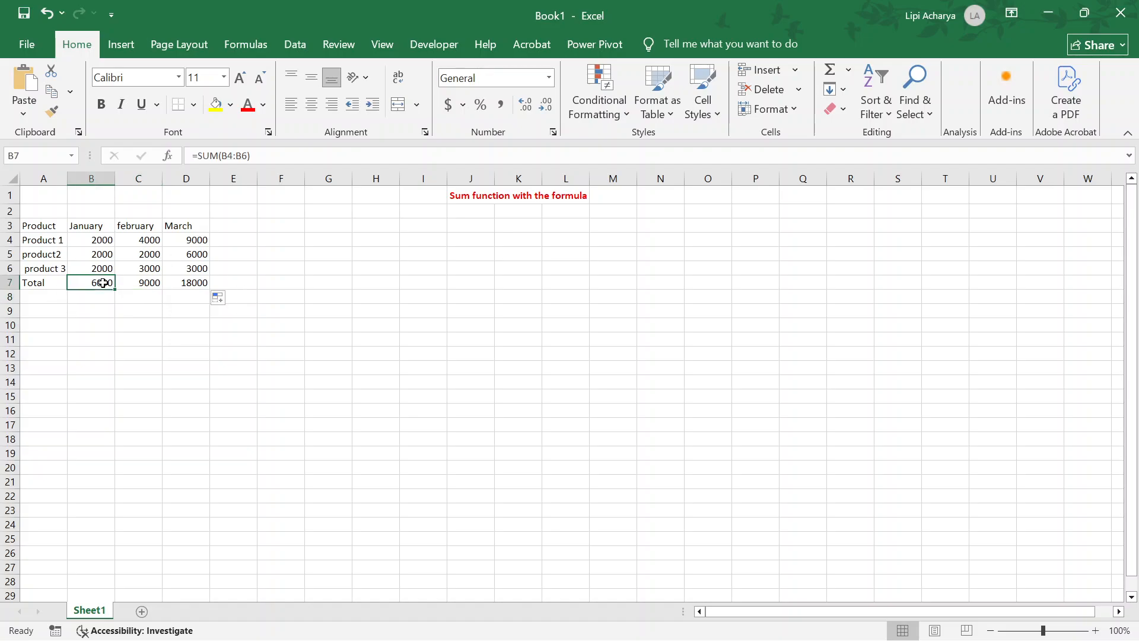
Step: Clear the January, february and March totals from cells B7, C7 and D7
{"action": "double_click", "coordinate": [102, 283]}
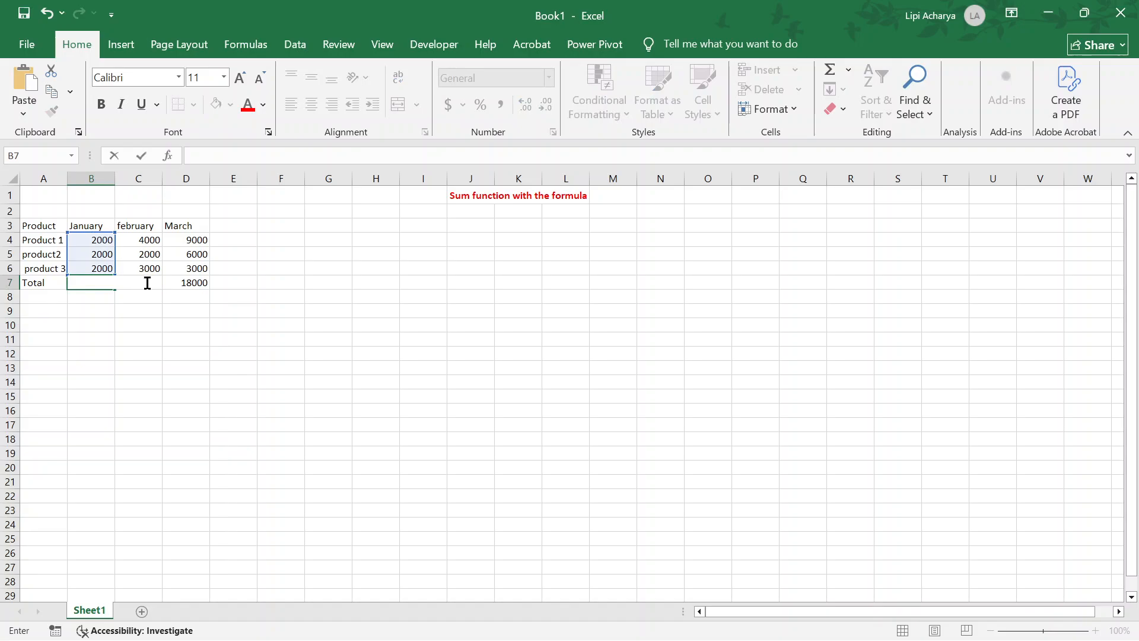
{"action": "double_click", "coordinate": [194, 283]}
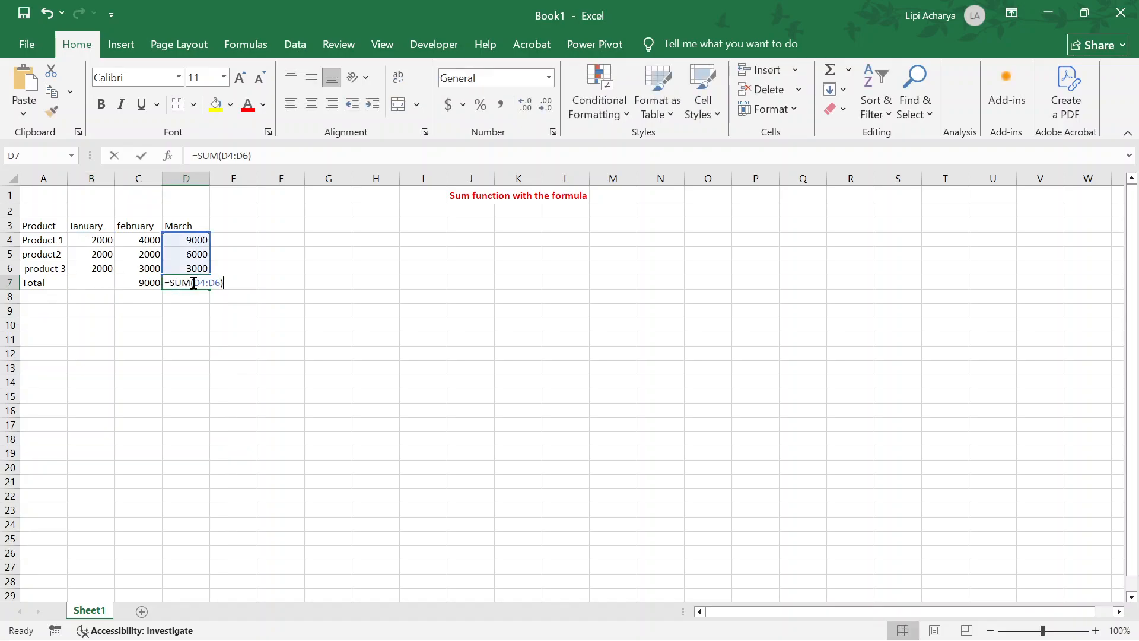
{"action": "left_click", "coordinate": [151, 282]}
{"action": "double_click", "coordinate": [151, 282]}
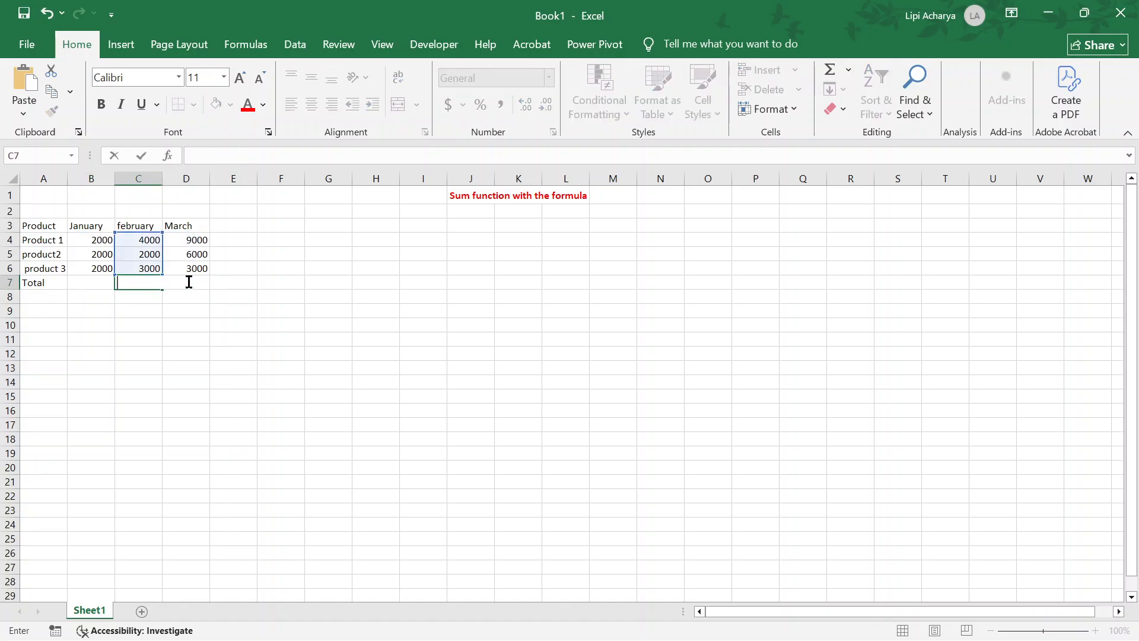
{"action": "left_click_drag", "start_coordinate": [98, 240], "coordinate": [97, 268]}
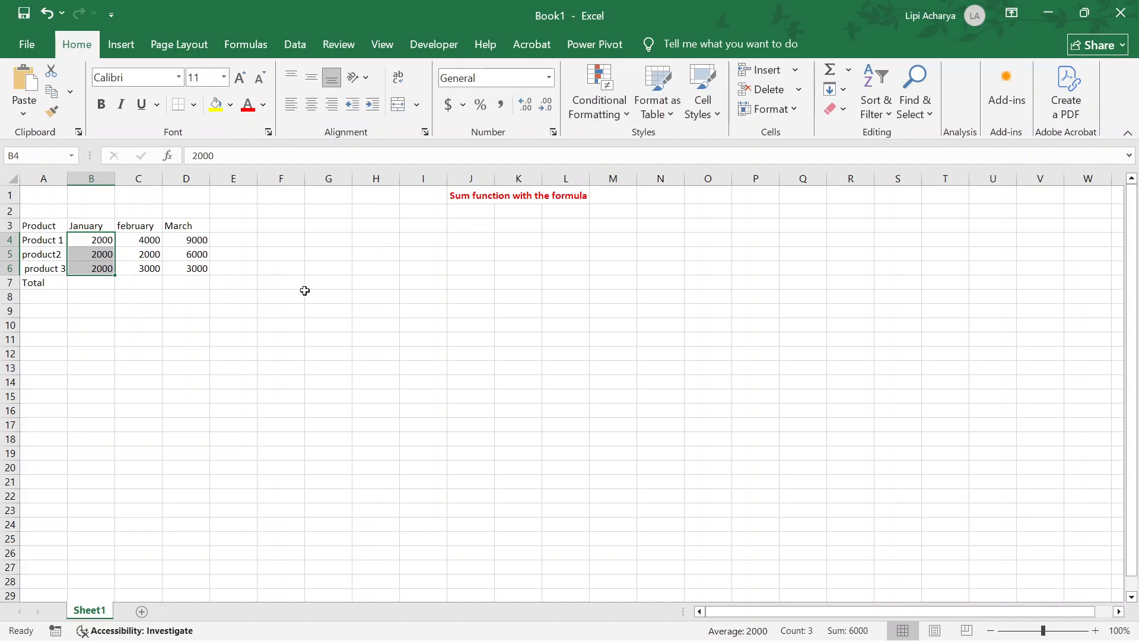
Step: Begin a second heading in cell J2 reading "Sum formula without"
{"action": "left_click", "coordinate": [462, 209]}
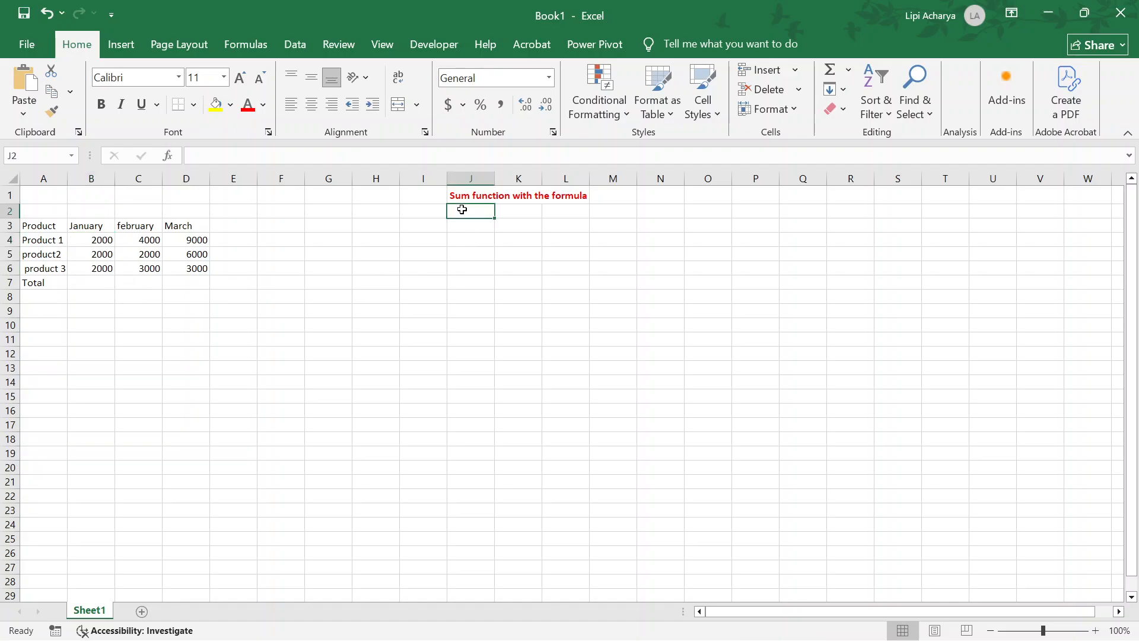
{"action": "type", "text": "S"}
{"action": "type", "text": "um formaul"}
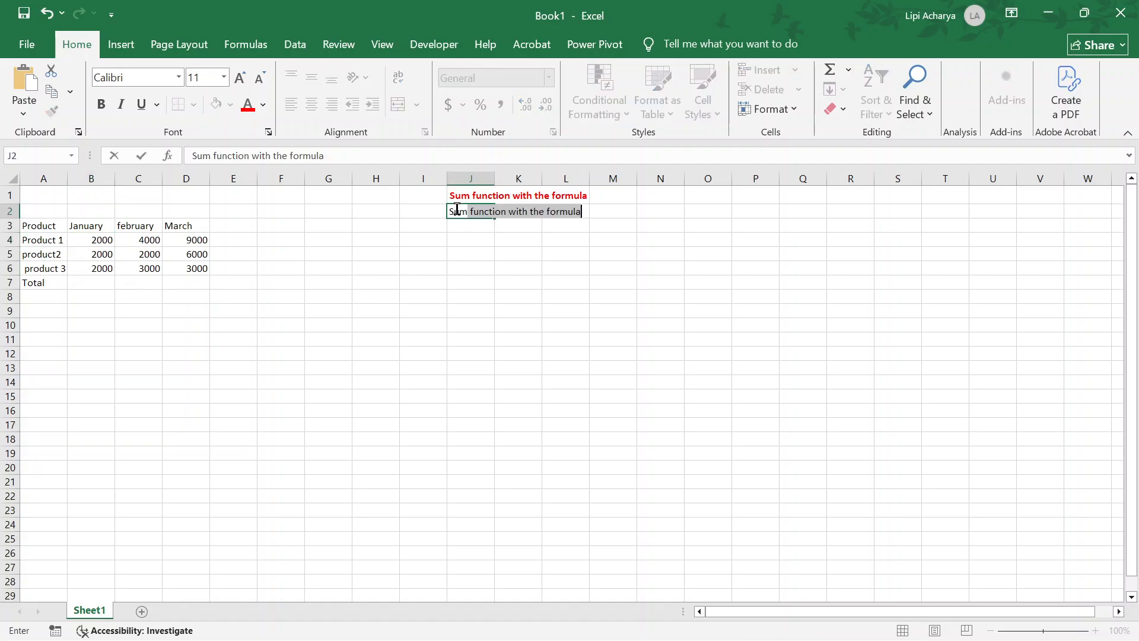
{"action": "type", "text": "a"}
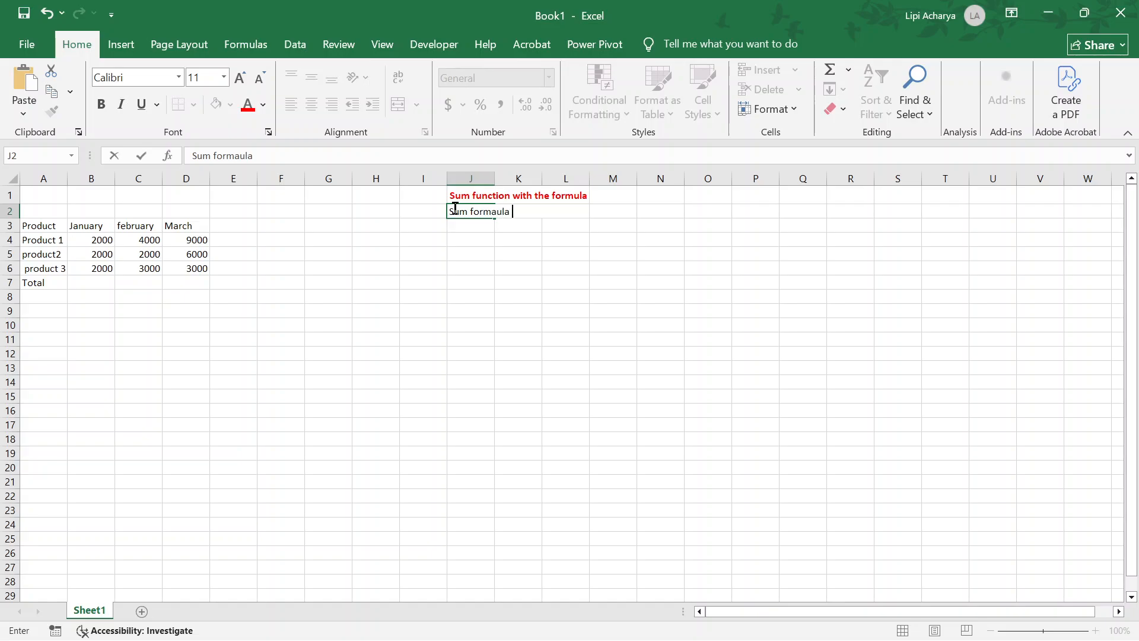
{"action": "key", "text": "BackSpace"}
{"action": "key", "text": "BackSpace"}
{"action": "key", "text": "BackSpace"}
{"action": "key", "text": "BackSpace"}
{"action": "key", "text": "BackSpace"}
{"action": "key", "text": "BackSpace"}
{"action": "type", "text": "mula with"}
{"action": "type", "text": "out"}
Step: Replace "formula" with "fucntion" in the J2 heading and end it with "foirmula" after "without"
{"action": "double_click", "coordinate": [494, 209]}
{"action": "type", "text": "fucntio"}
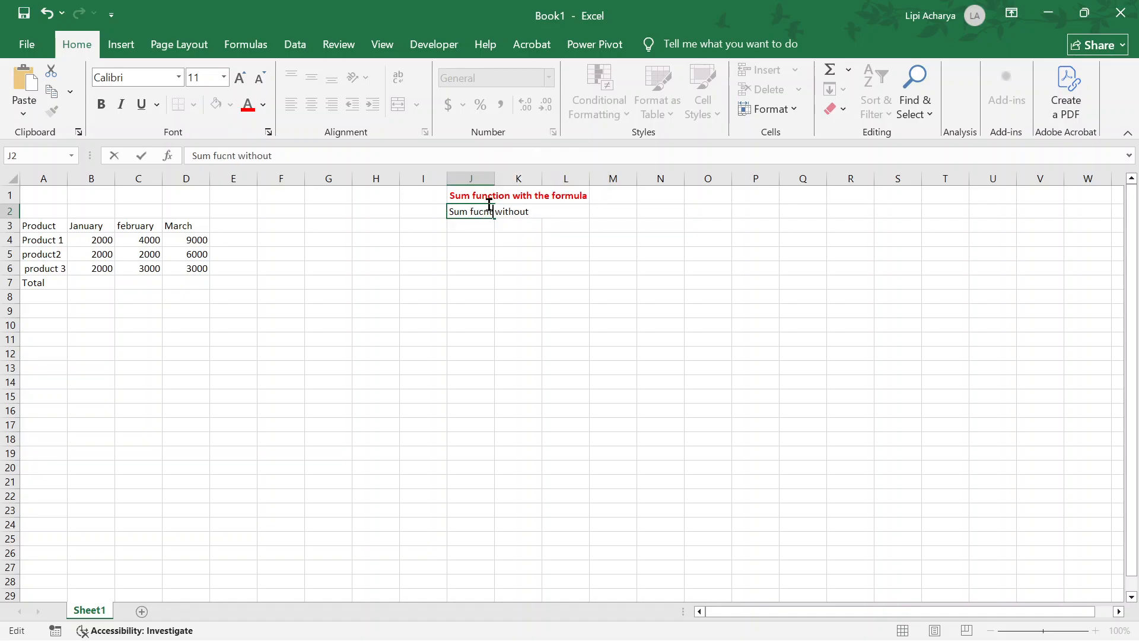
{"action": "type", "text": "n"}
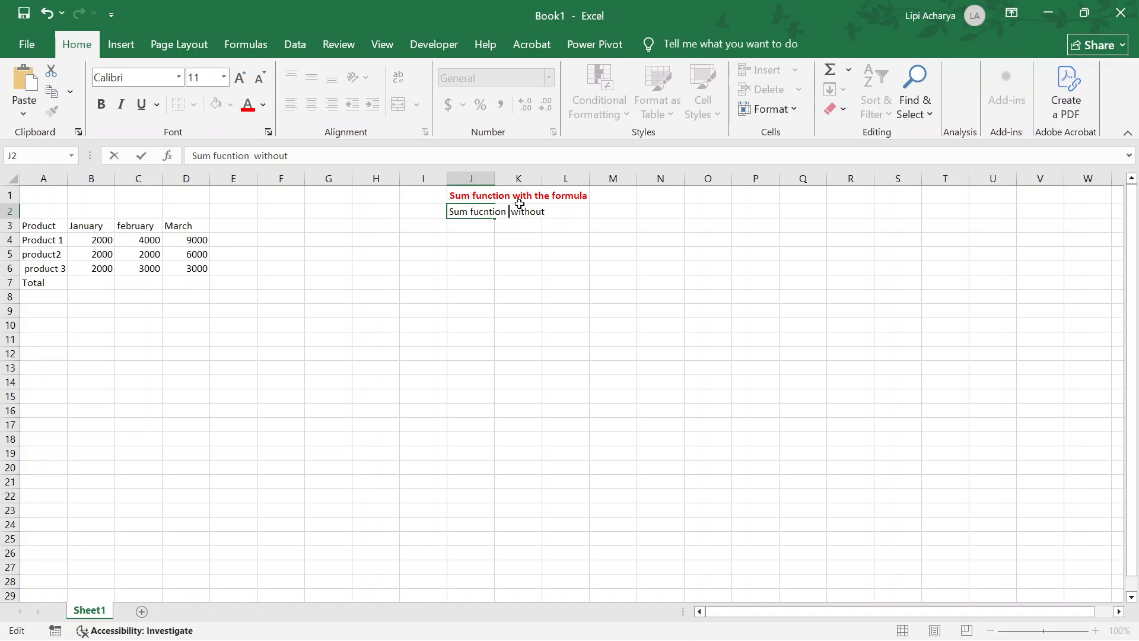
{"action": "left_click", "coordinate": [561, 214]}
{"action": "type", "text": "foirmula"}
{"action": "key", "text": "Return"}
Step: Merge and center the second heading across J2:L2 and format its text in bold red
{"action": "left_click_drag", "start_coordinate": [463, 210], "coordinate": [546, 211]}
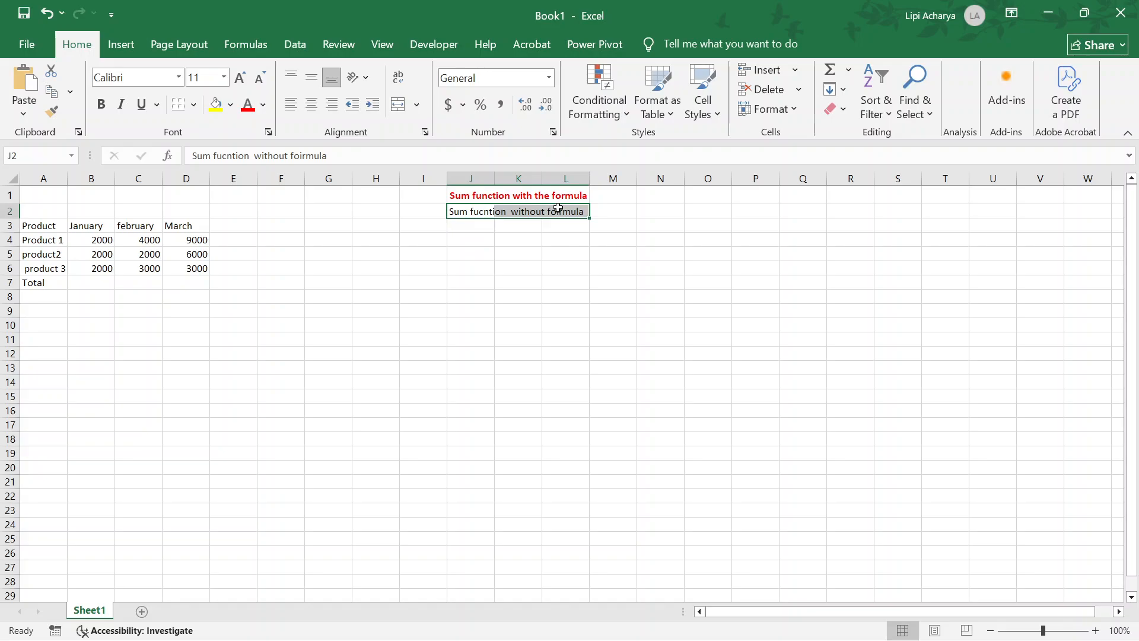
{"action": "left_click", "coordinate": [365, 77]}
{"action": "left_click", "coordinate": [367, 82]}
{"action": "left_click", "coordinate": [416, 105]}
{"action": "left_click", "coordinate": [433, 127]}
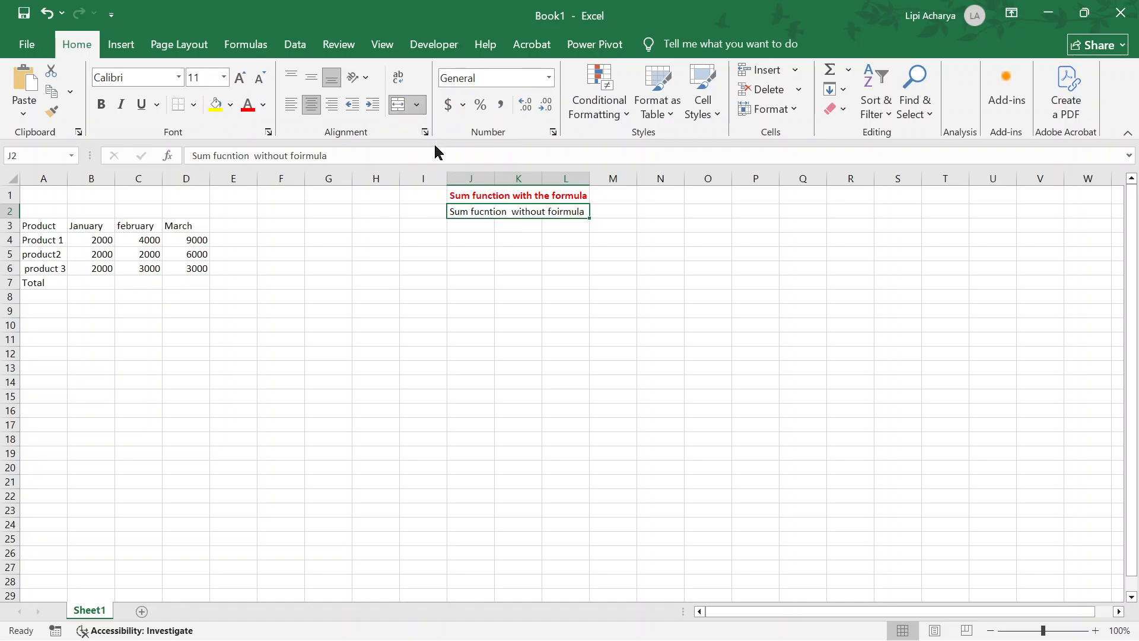
{"action": "left_click", "coordinate": [248, 107]}
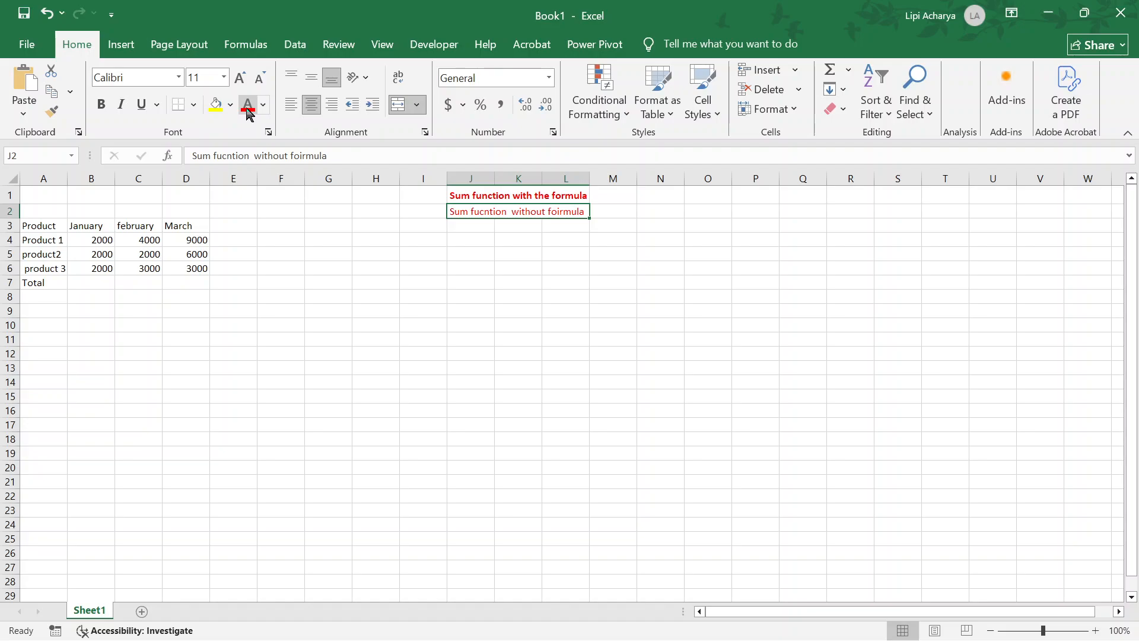
{"action": "left_click", "coordinate": [109, 107]}
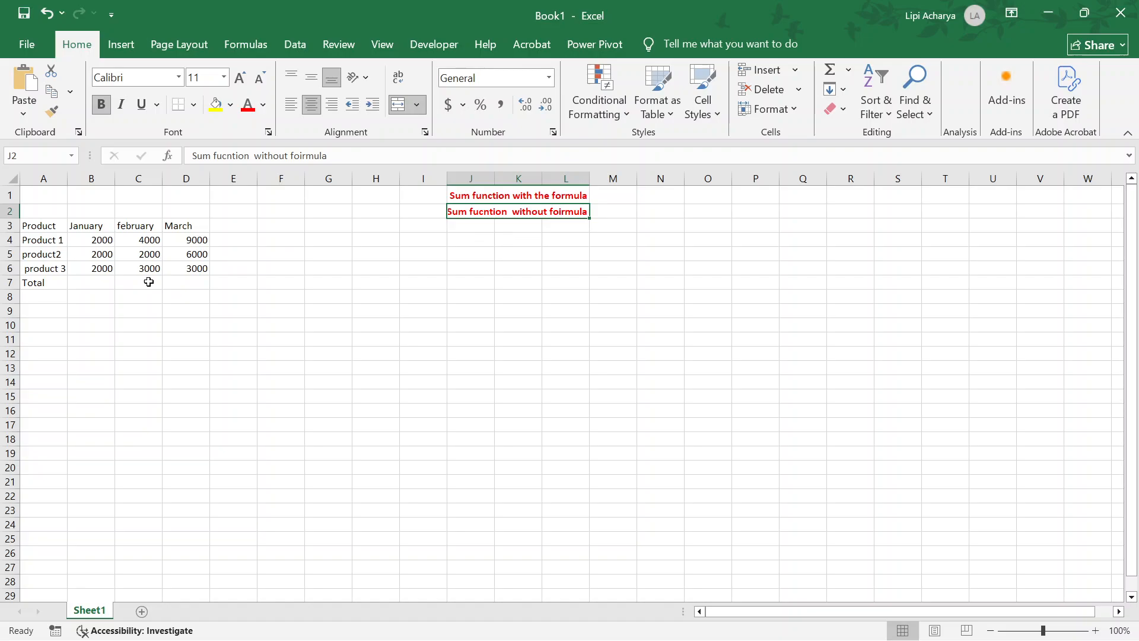
Step: Total the January values in B4:B6 with the AutoSum Sum function, placing the result in B7
{"action": "left_click", "coordinate": [99, 285]}
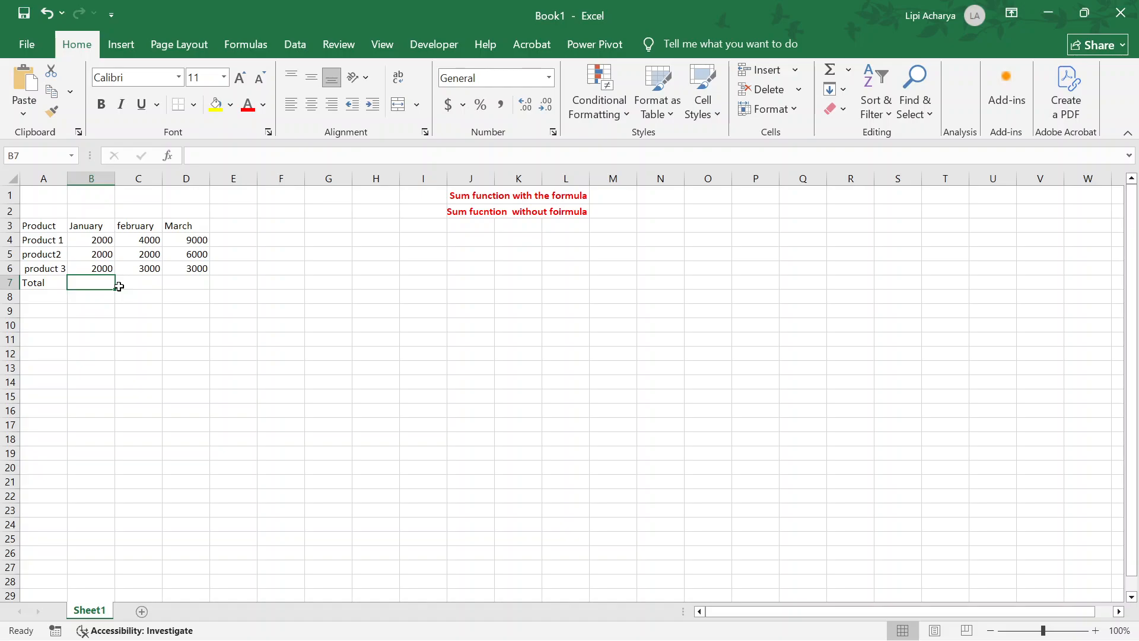
{"action": "left_click", "coordinate": [94, 236]}
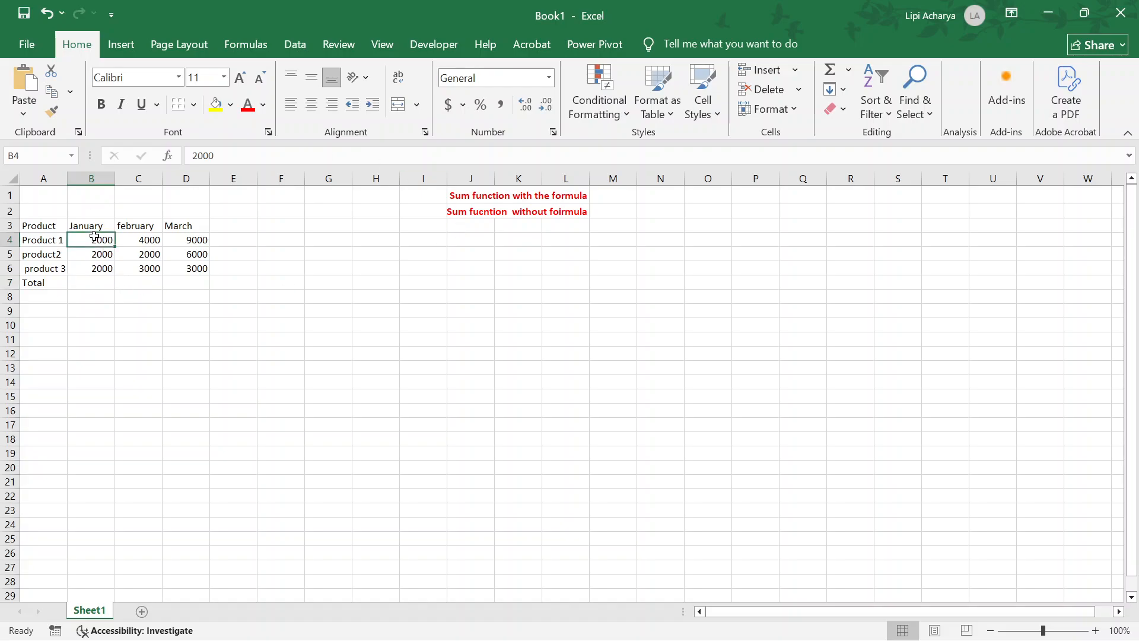
{"action": "left_click_drag", "start_coordinate": [94, 237], "coordinate": [96, 268]}
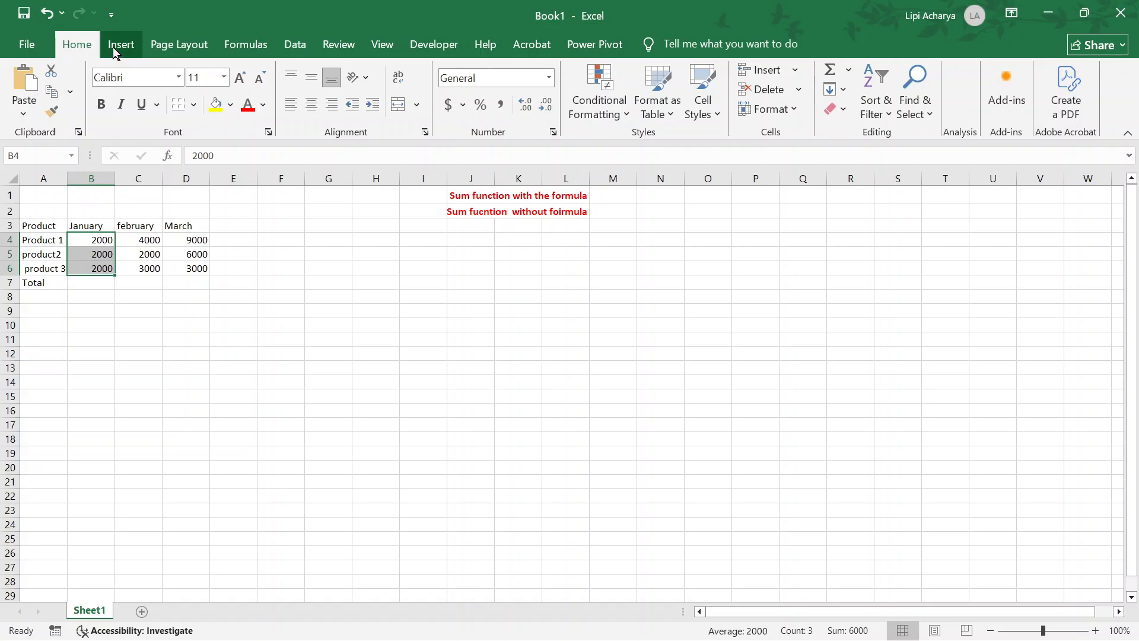
{"action": "left_click", "coordinate": [849, 70]}
{"action": "left_click", "coordinate": [855, 93]}
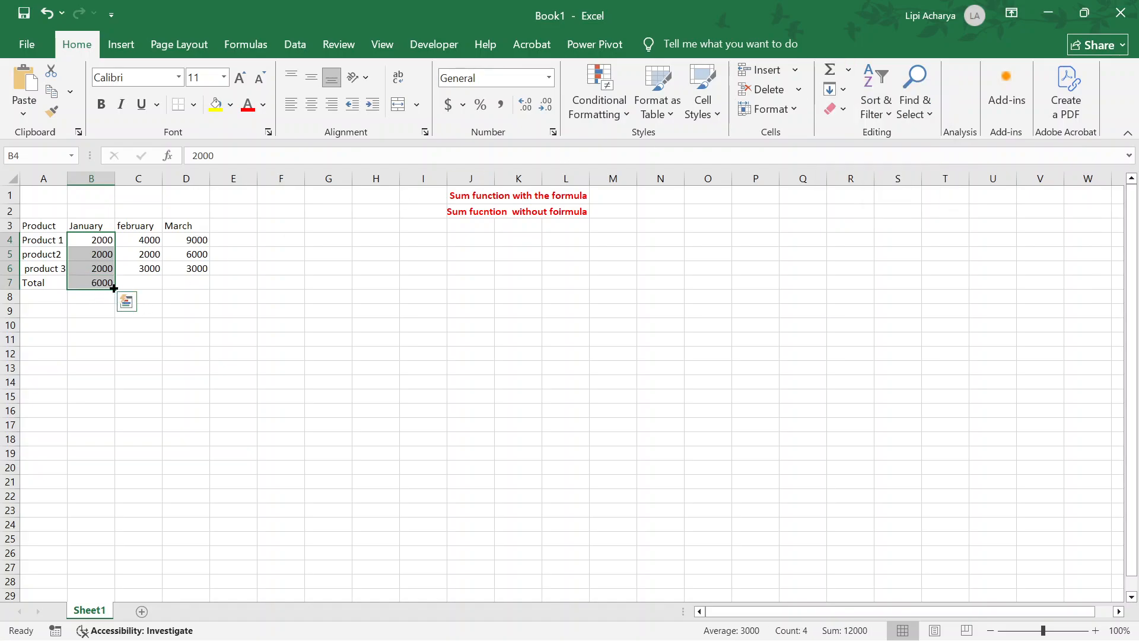
Step: Total the february values in C4:C6 with the AutoSum Sum function, placing the result in C7
{"action": "left_click", "coordinate": [149, 239]}
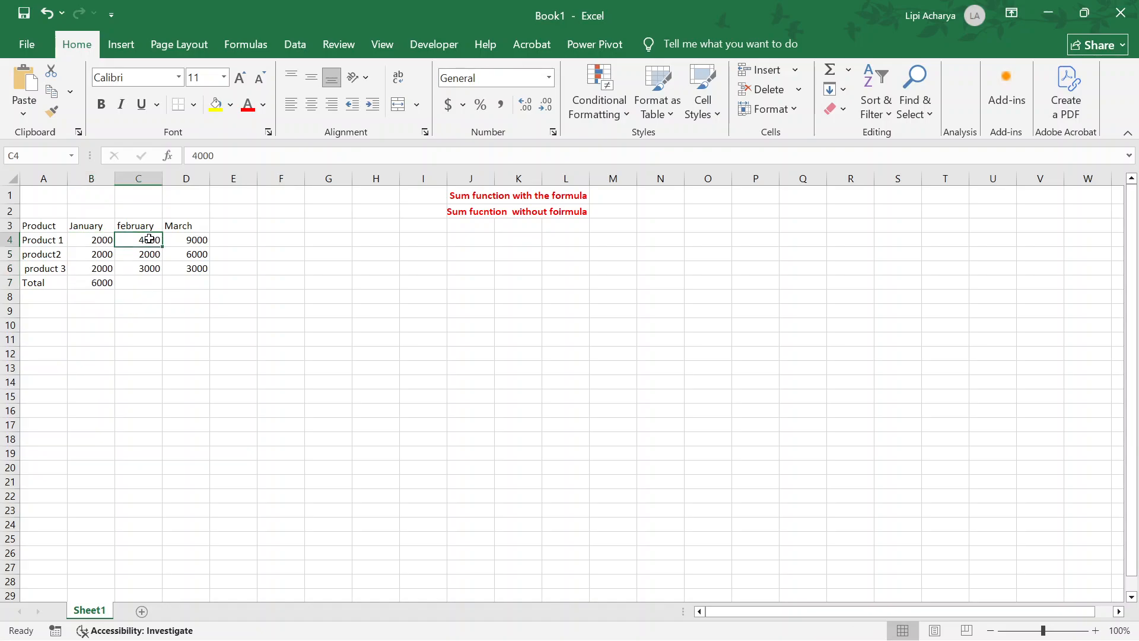
{"action": "left_click_drag", "start_coordinate": [150, 239], "coordinate": [150, 269]}
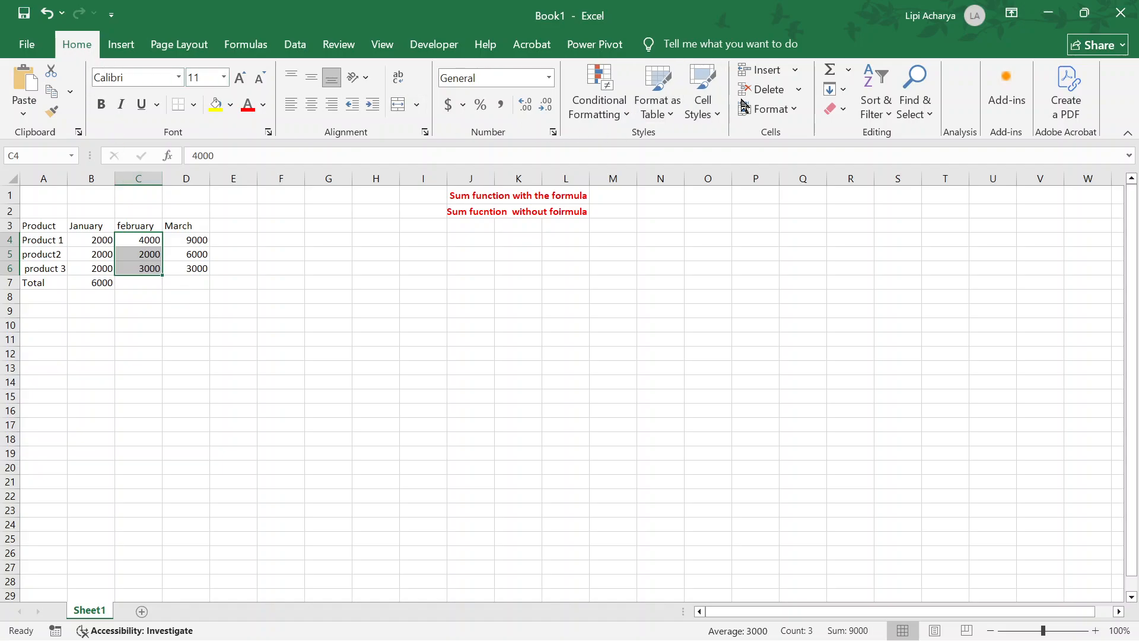
{"action": "left_click", "coordinate": [848, 70]}
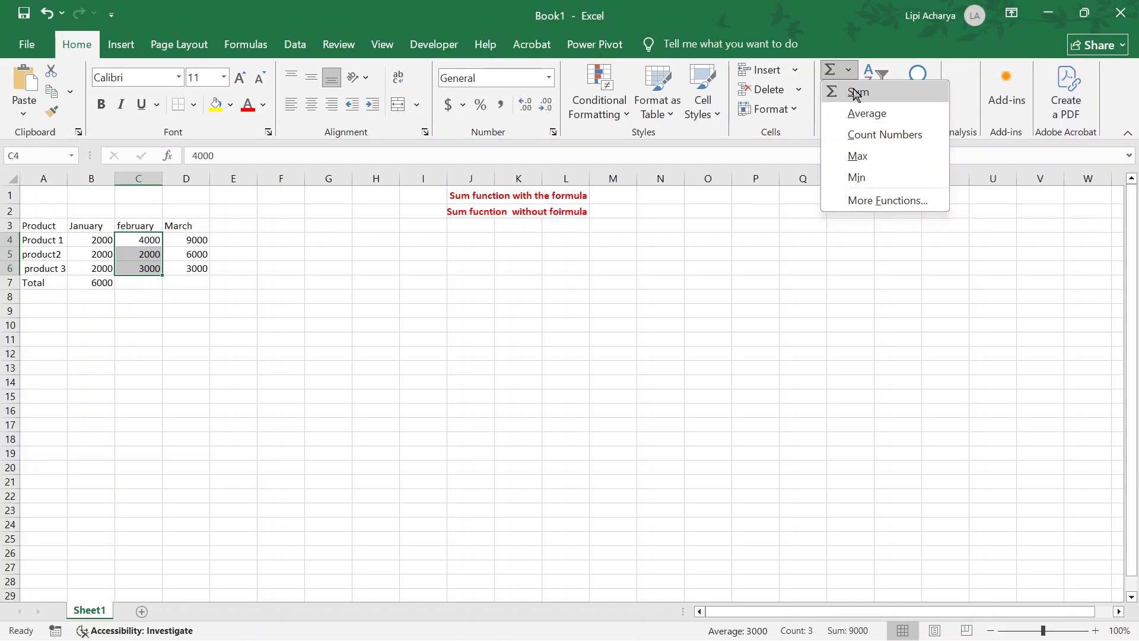
{"action": "left_click", "coordinate": [856, 92]}
Step: Total the March values in D4:D6 with the AutoSum Sum function, placing the result in D7
{"action": "left_click", "coordinate": [197, 242]}
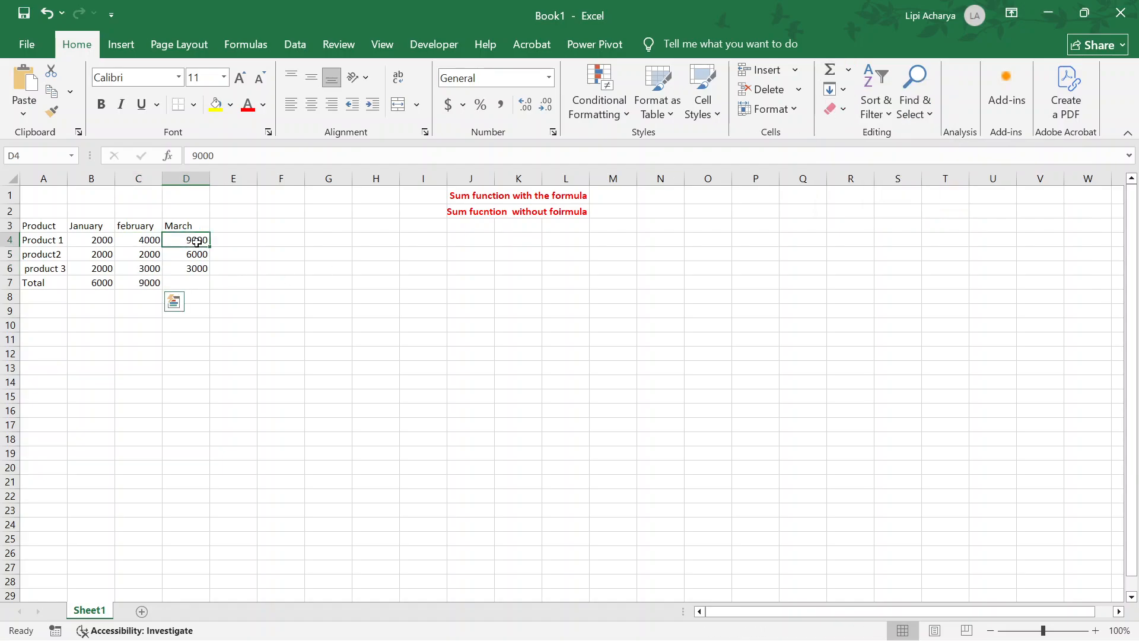
{"action": "left_click_drag", "start_coordinate": [197, 242], "coordinate": [197, 268]}
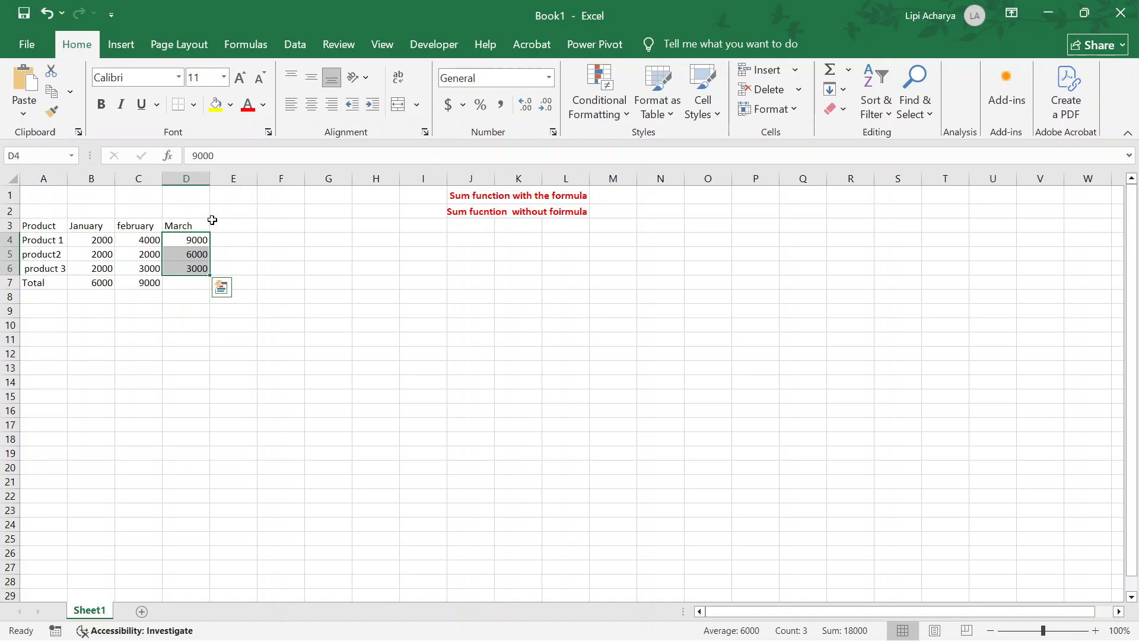
{"action": "left_click", "coordinate": [848, 71]}
{"action": "left_click", "coordinate": [852, 93]}
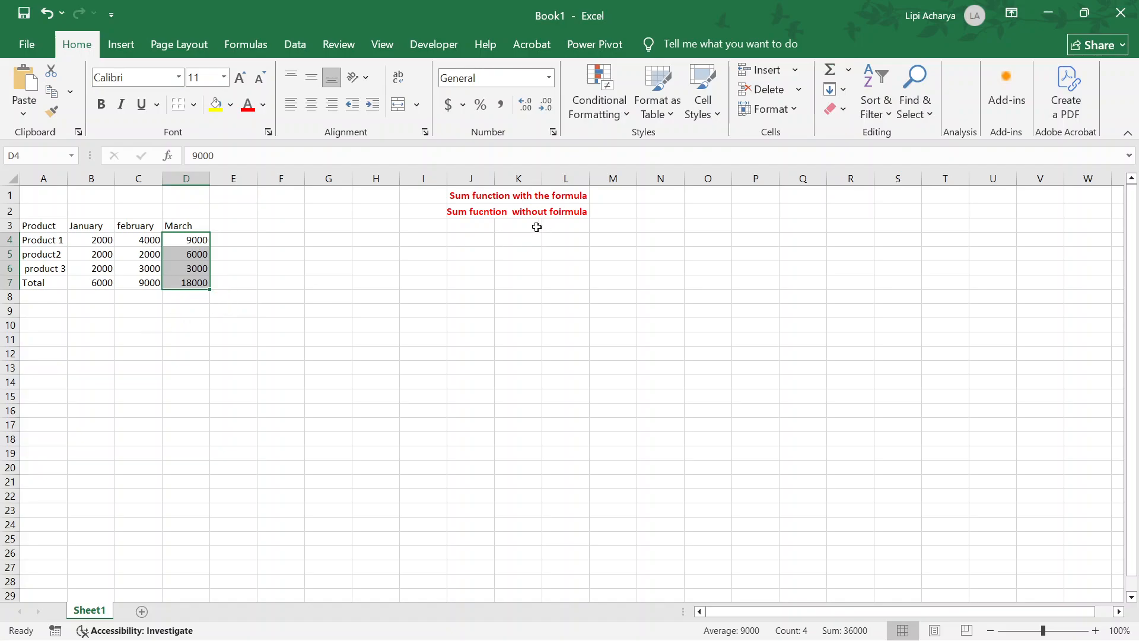
Step: Correct the misspelled "fucntion" to "function" in the J2 heading
{"action": "double_click", "coordinate": [487, 213]}
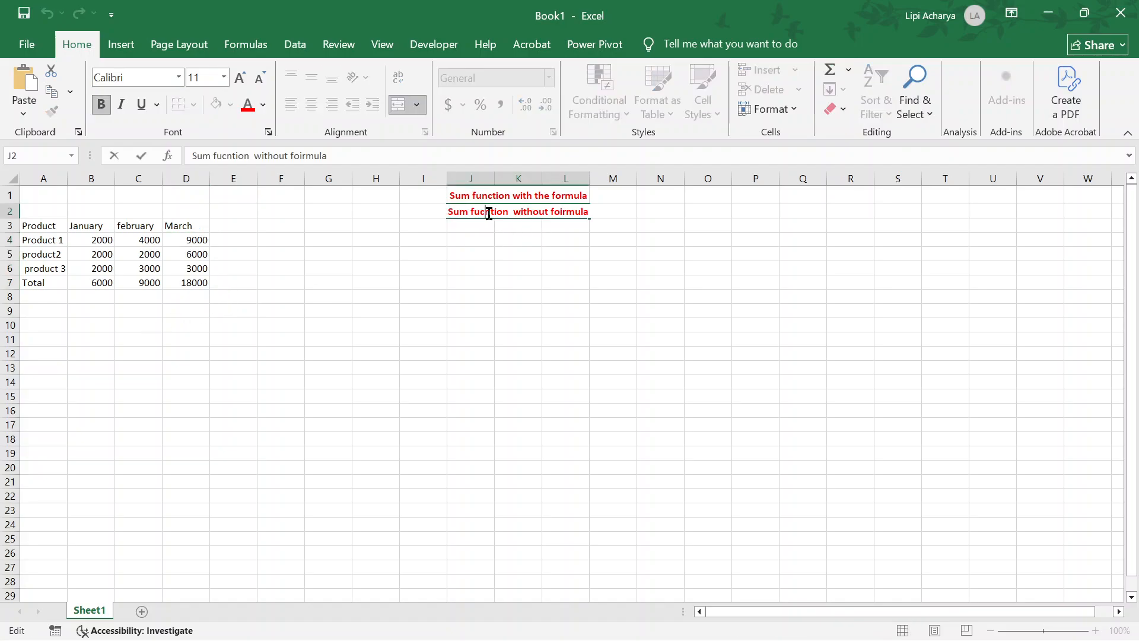
{"action": "key", "text": "BackSpace"}
{"action": "key", "text": "Right"}
{"action": "type", "text": "c"}
Step: Enter the third heading "Sum fucntion with shortcut key" in cell J3
{"action": "left_click", "coordinate": [462, 227]}
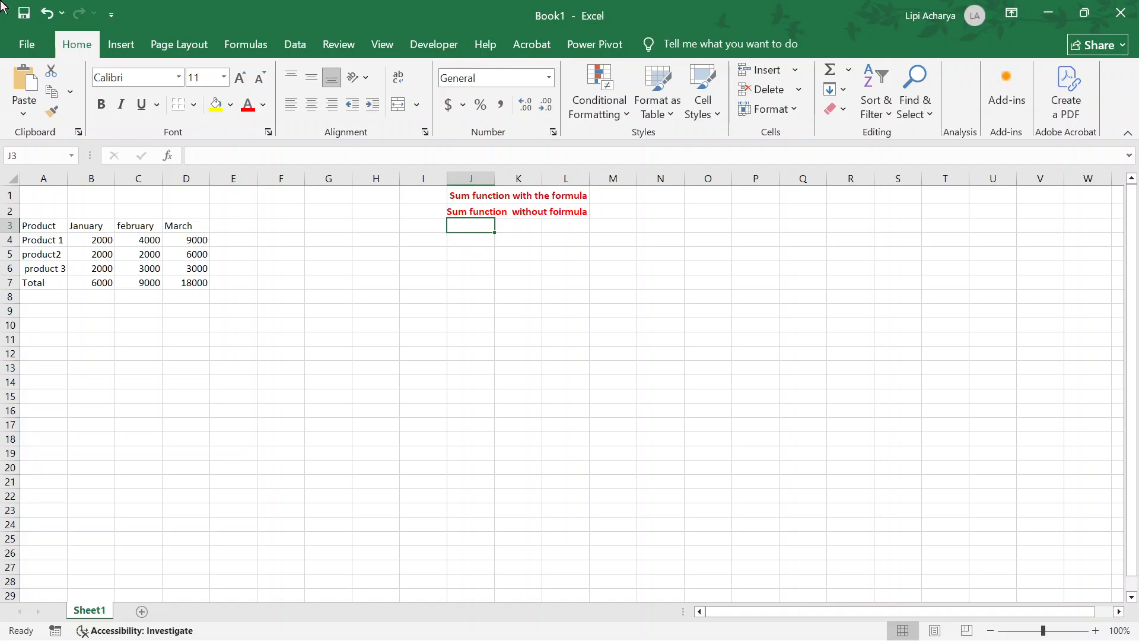
{"action": "type", "text": "Su"}
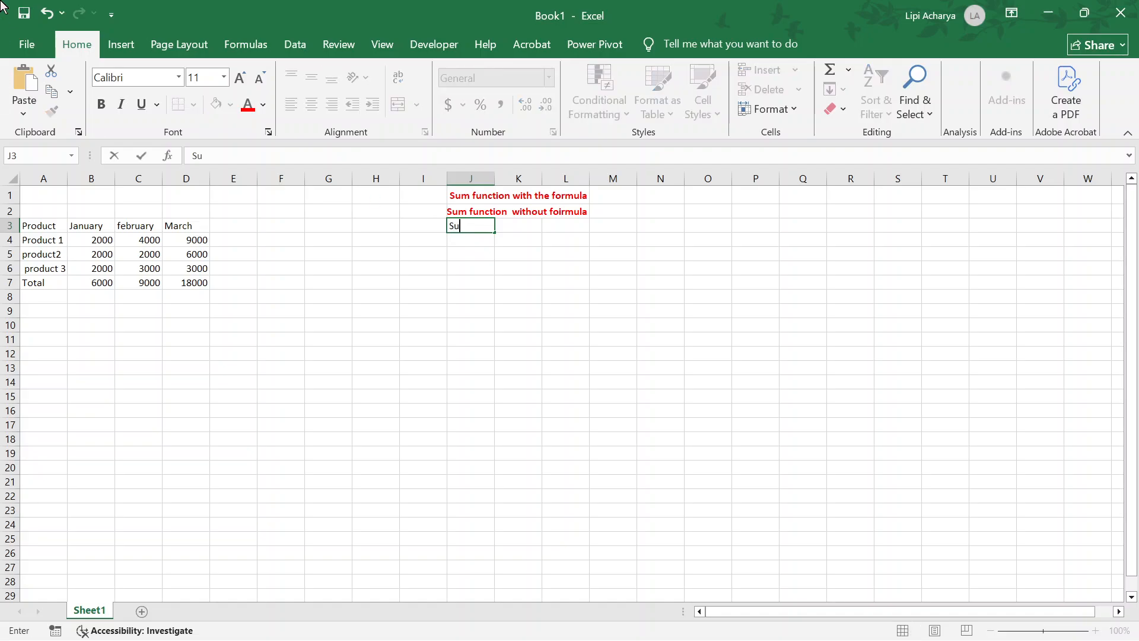
{"action": "type", "text": "m fucntion with"}
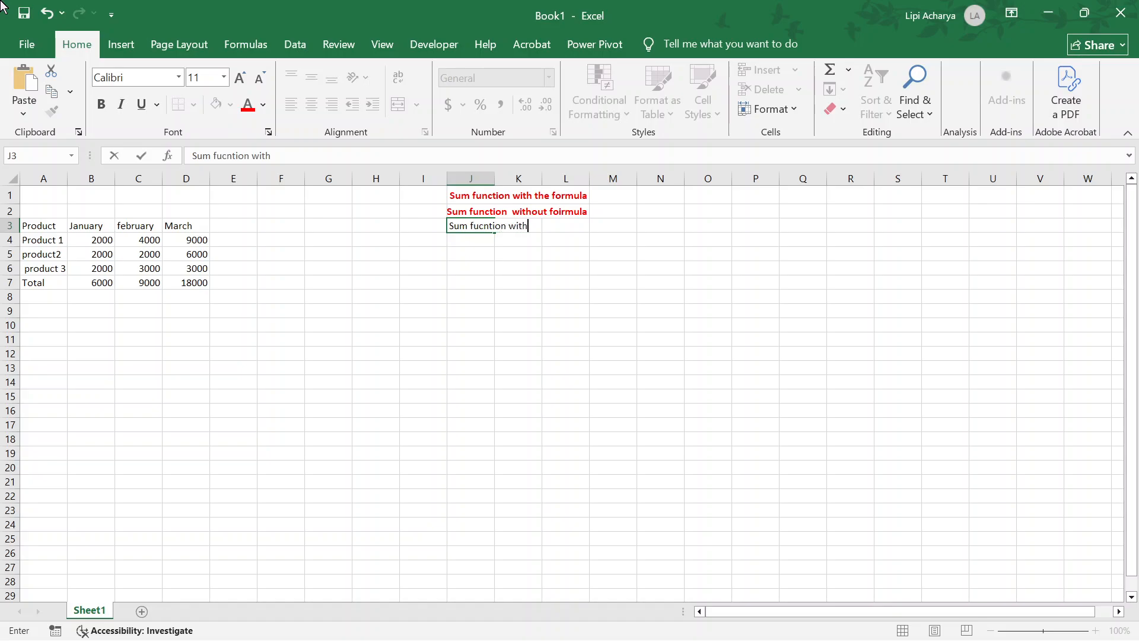
{"action": "type", "text": " shortcut key"}
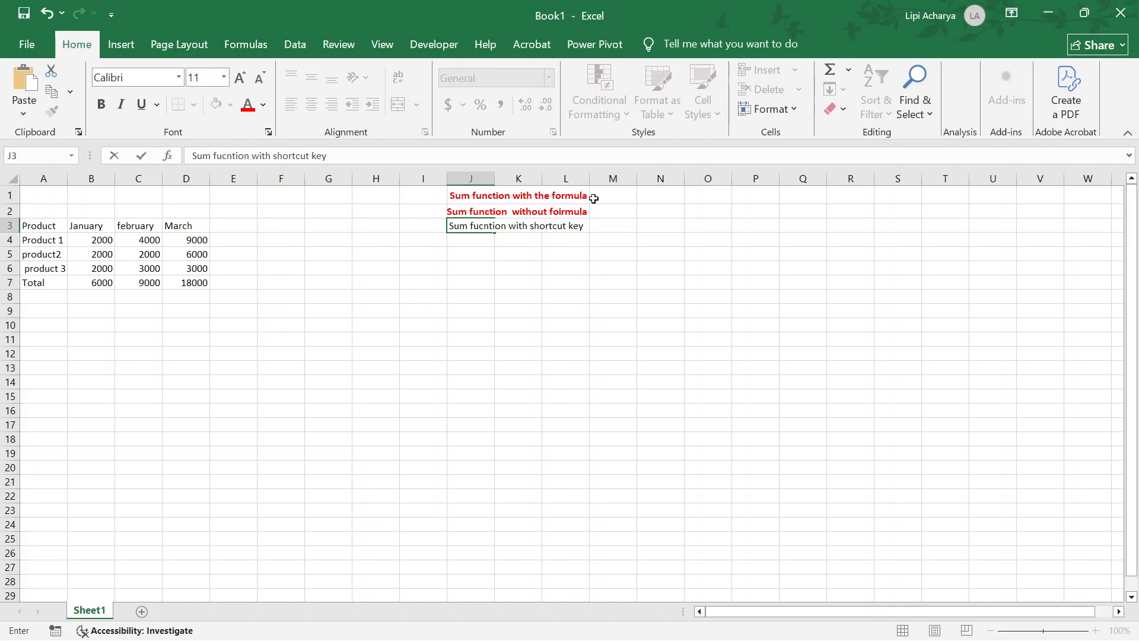
{"action": "left_click", "coordinate": [482, 247]}
Step: Merge and center the third heading across J3:L3 and format its text in bold red
{"action": "left_click_drag", "start_coordinate": [453, 224], "coordinate": [573, 232]}
{"action": "left_click", "coordinate": [416, 105]}
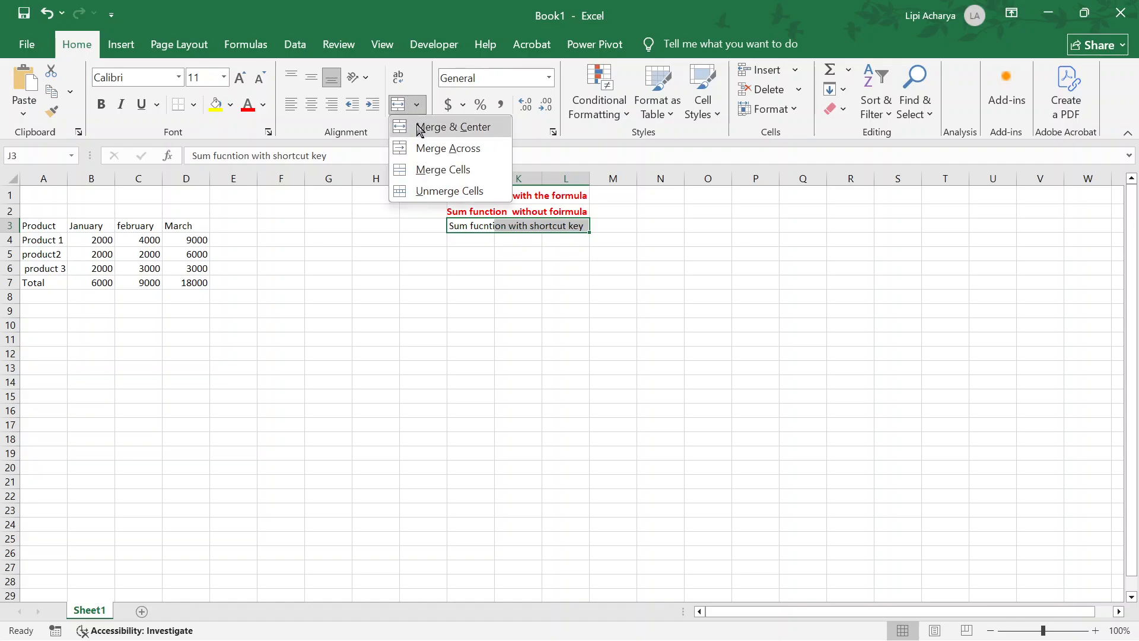
{"action": "left_click", "coordinate": [420, 128]}
{"action": "left_click", "coordinate": [248, 109]}
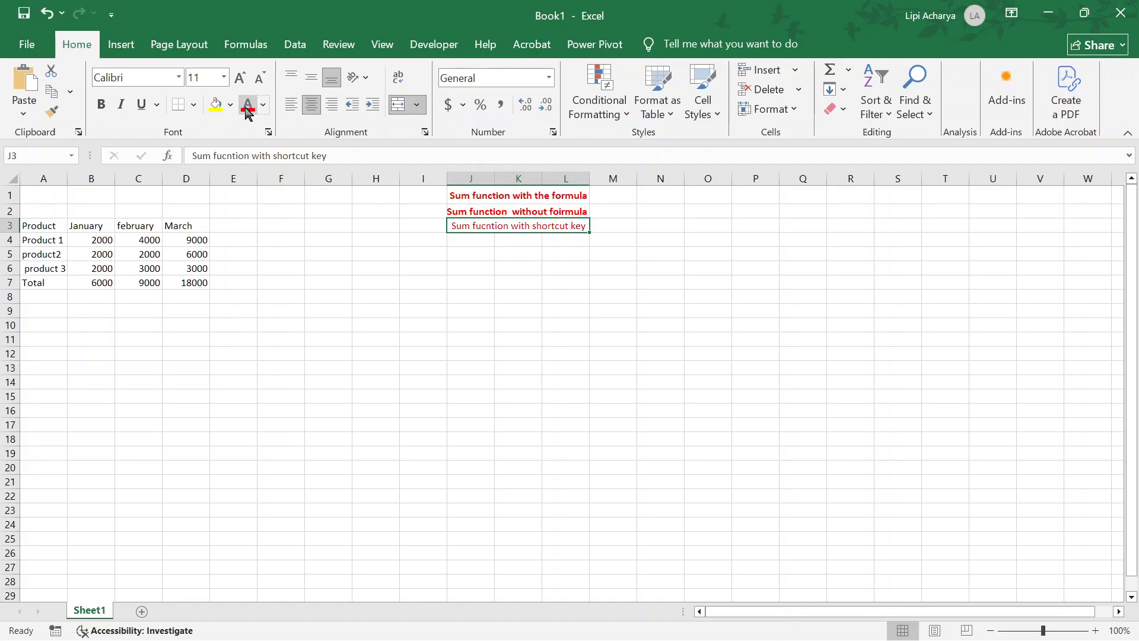
{"action": "left_click", "coordinate": [101, 104]}
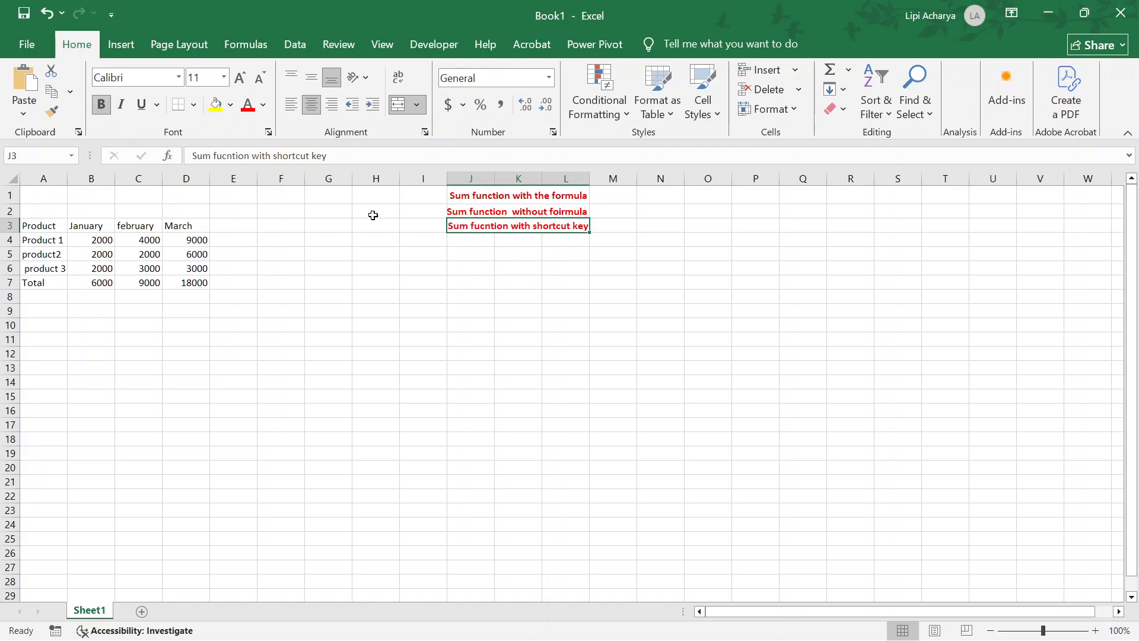
Step: Delete the three monthly totals in B7, C7 and D7, and select the empty January total cell B7
{"action": "left_click", "coordinate": [99, 283]}
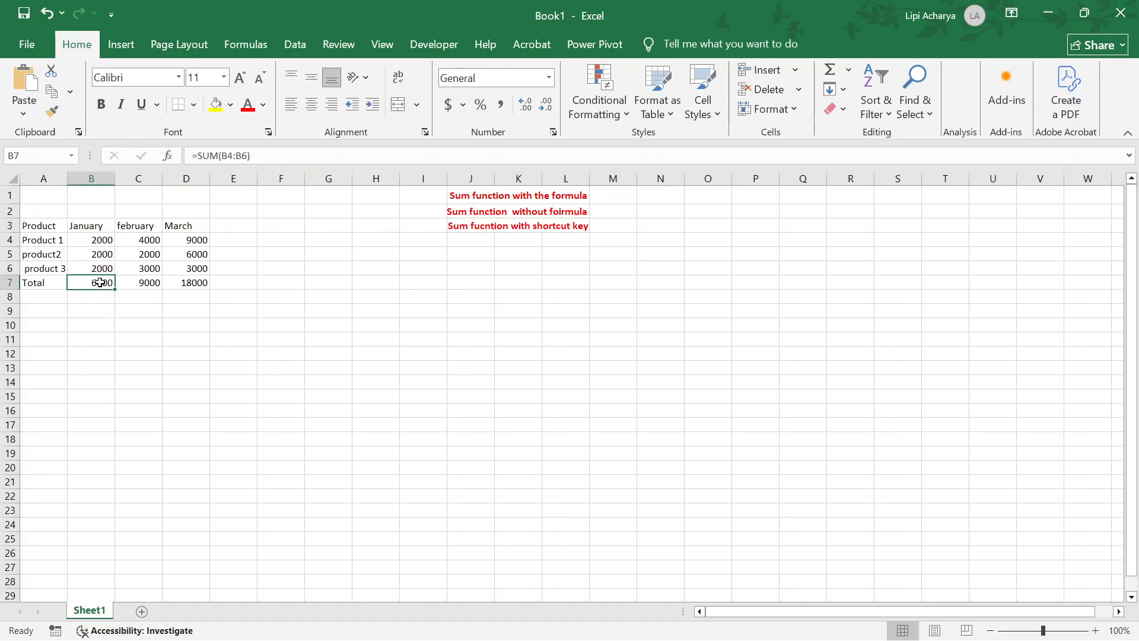
{"action": "key", "text": "Delete"}
{"action": "left_click", "coordinate": [132, 284]}
{"action": "key", "text": "Delete"}
{"action": "left_click", "coordinate": [194, 283]}
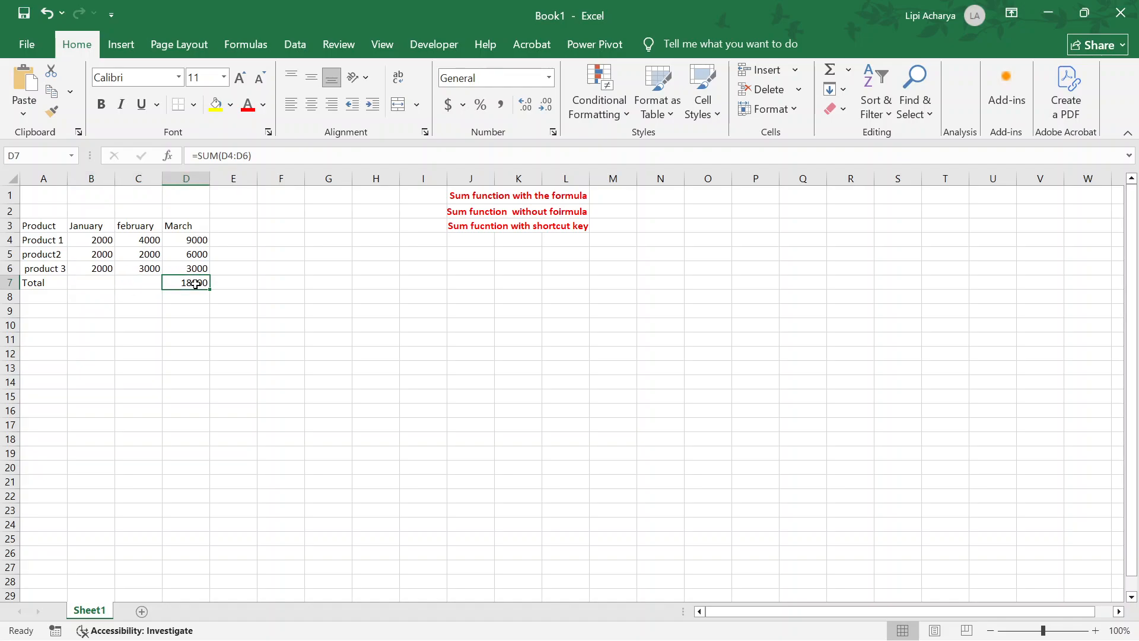
{"action": "key", "text": "Delete"}
{"action": "left_click", "coordinate": [92, 295]}
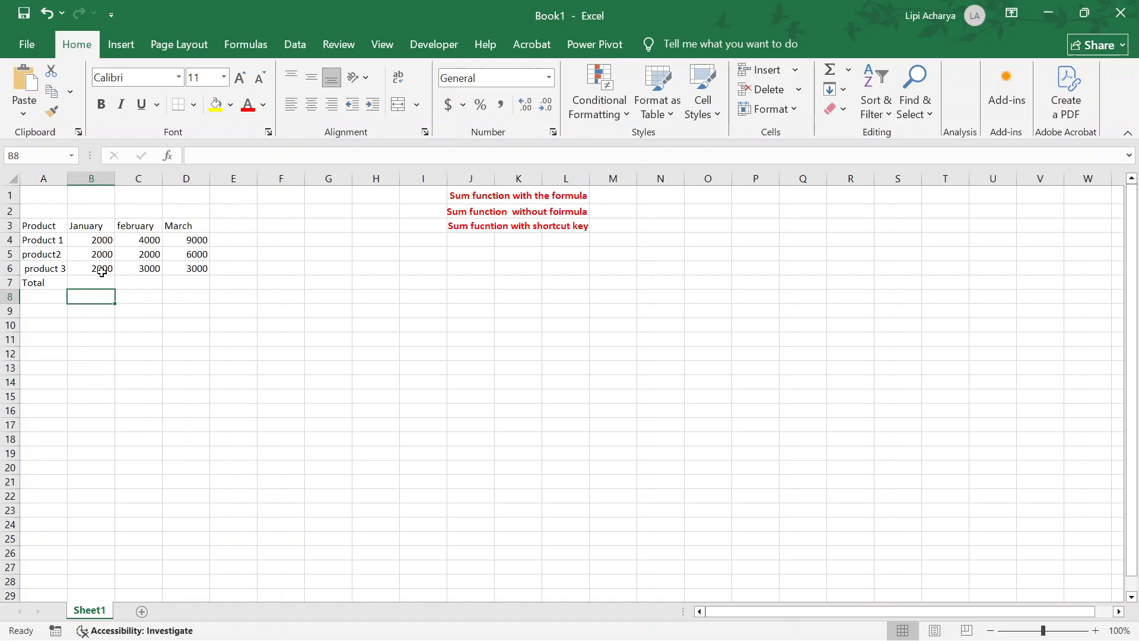
{"action": "left_click", "coordinate": [101, 278]}
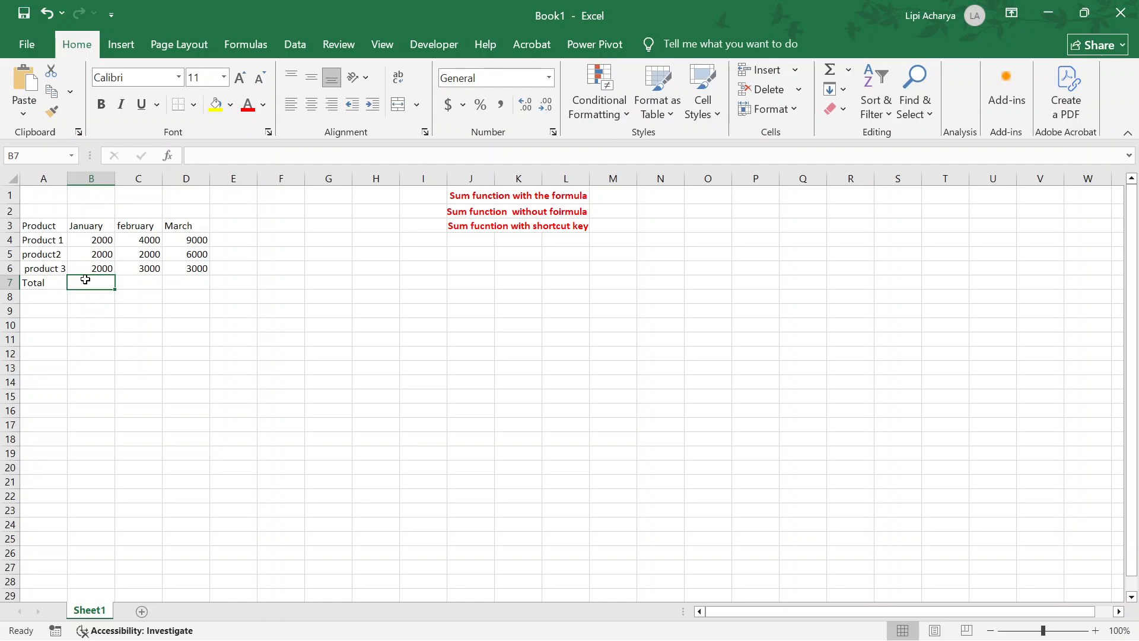
Step: Total the January, February and March values in B7, C7 and D7 with AutoSum over rows 4 to 6
{"action": "key", "text": "alt+equal"}
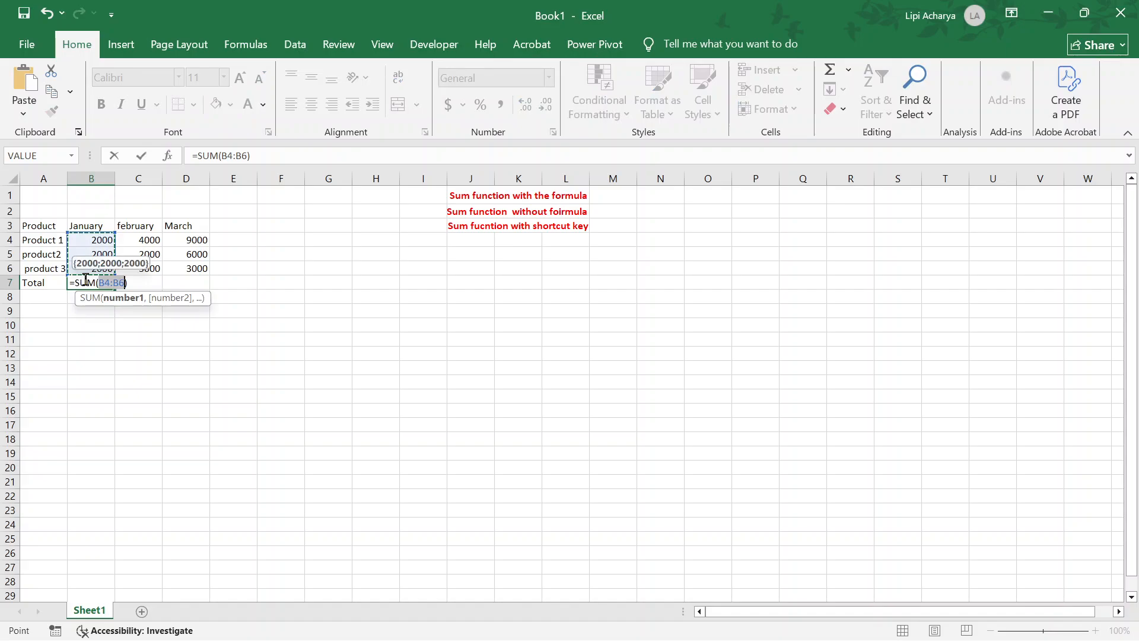
{"action": "key", "text": "Return"}
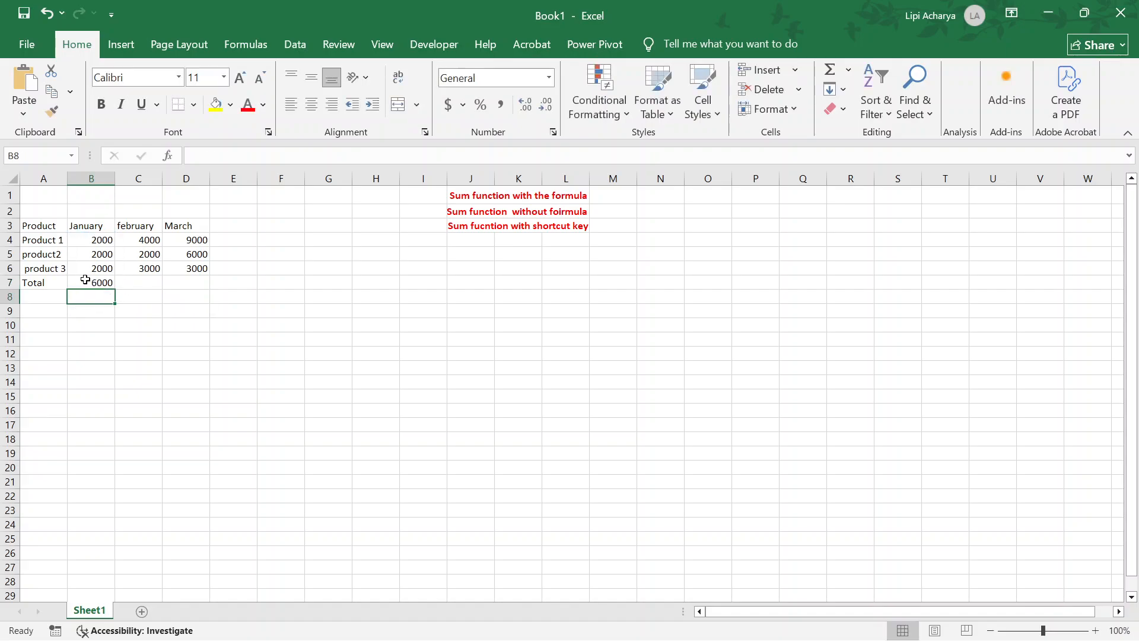
{"action": "left_click", "coordinate": [146, 278]}
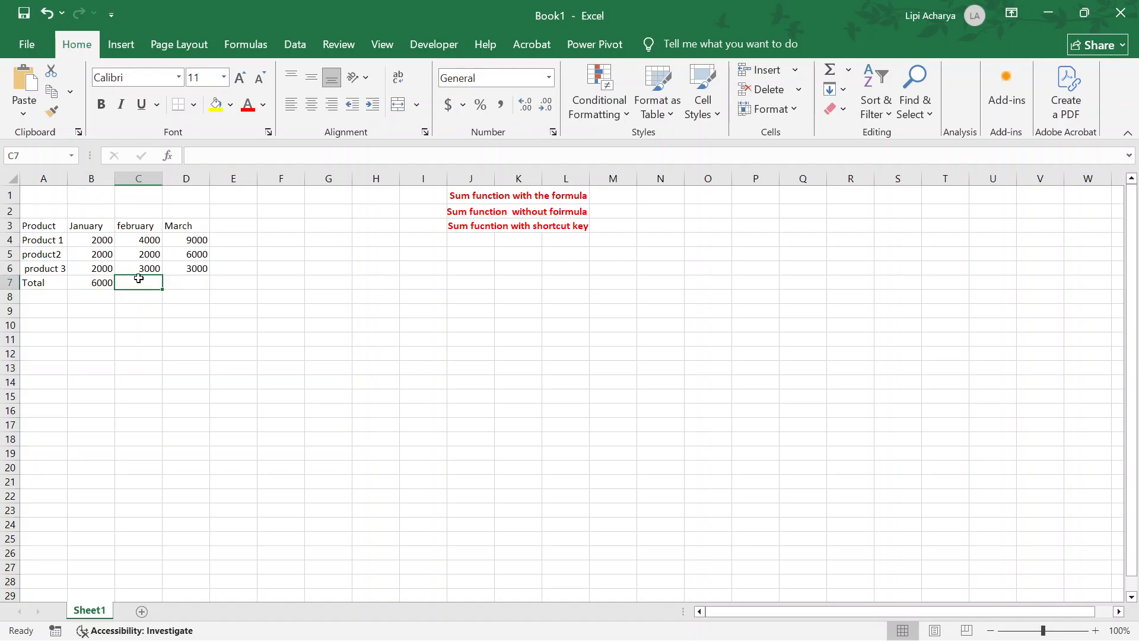
{"action": "key", "text": "alt+equal"}
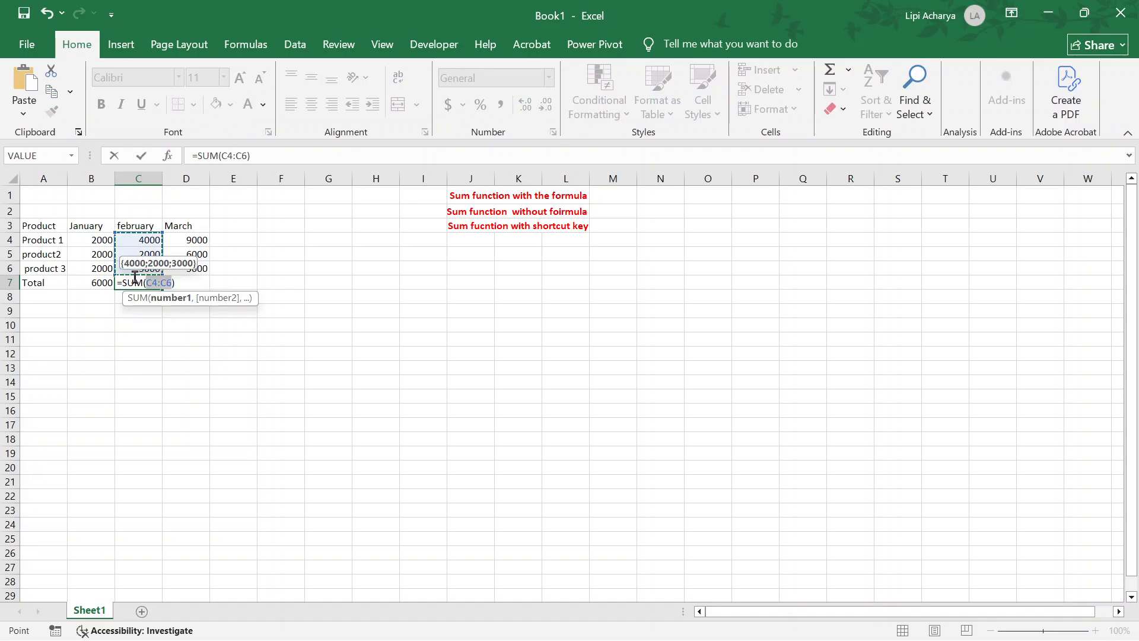
{"action": "key", "text": "Return"}
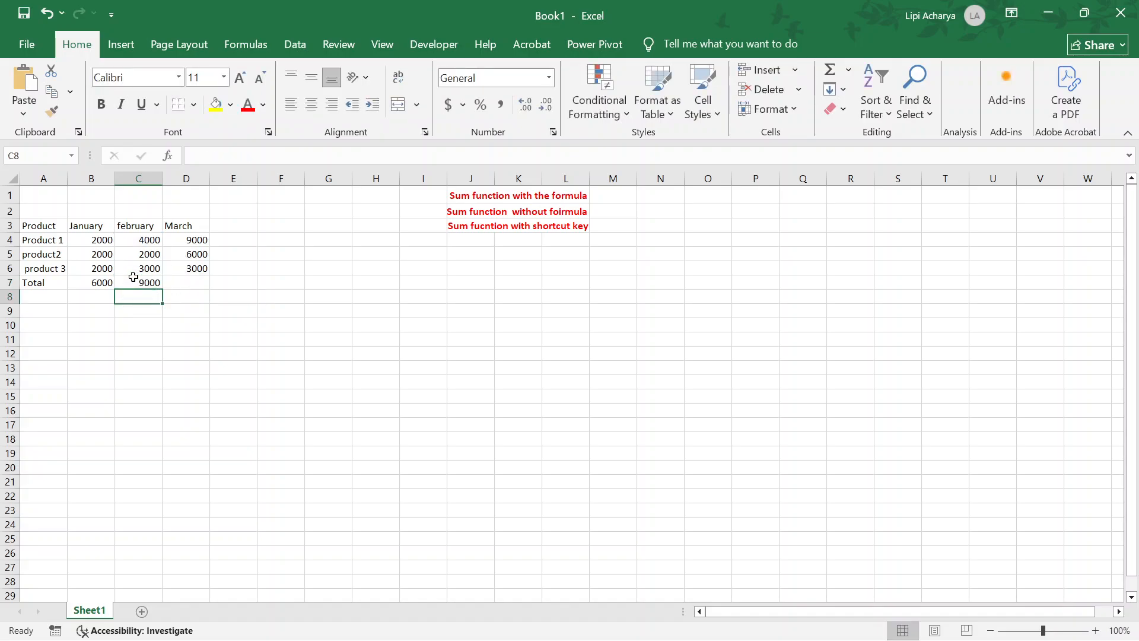
{"action": "left_click", "coordinate": [185, 284]}
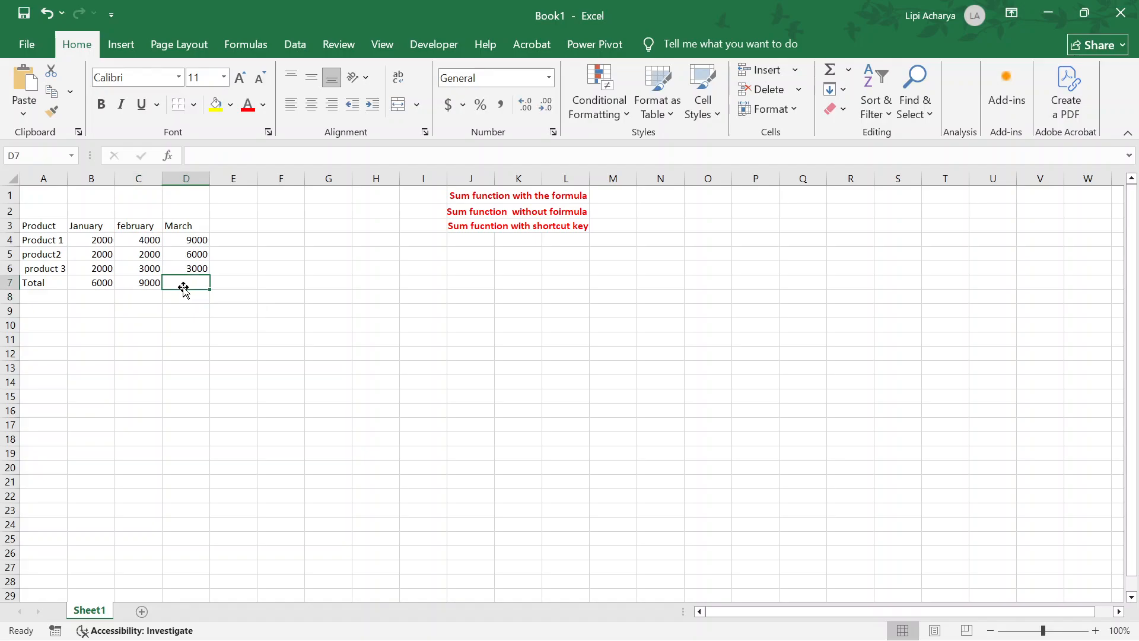
{"action": "key", "text": "alt+equal"}
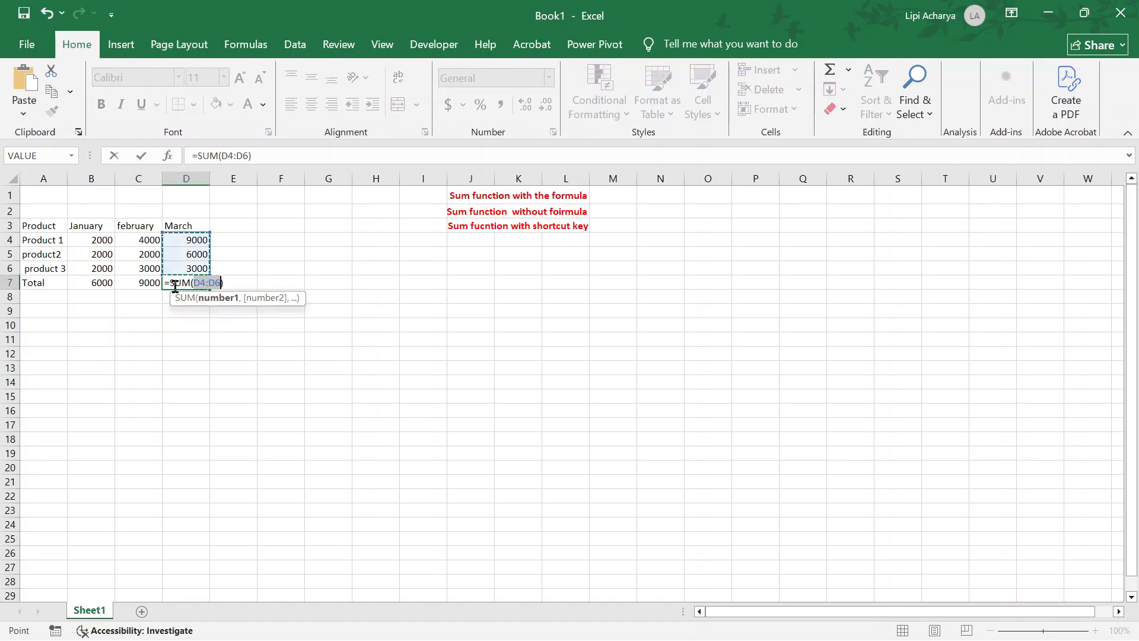
{"action": "key", "text": "Return"}
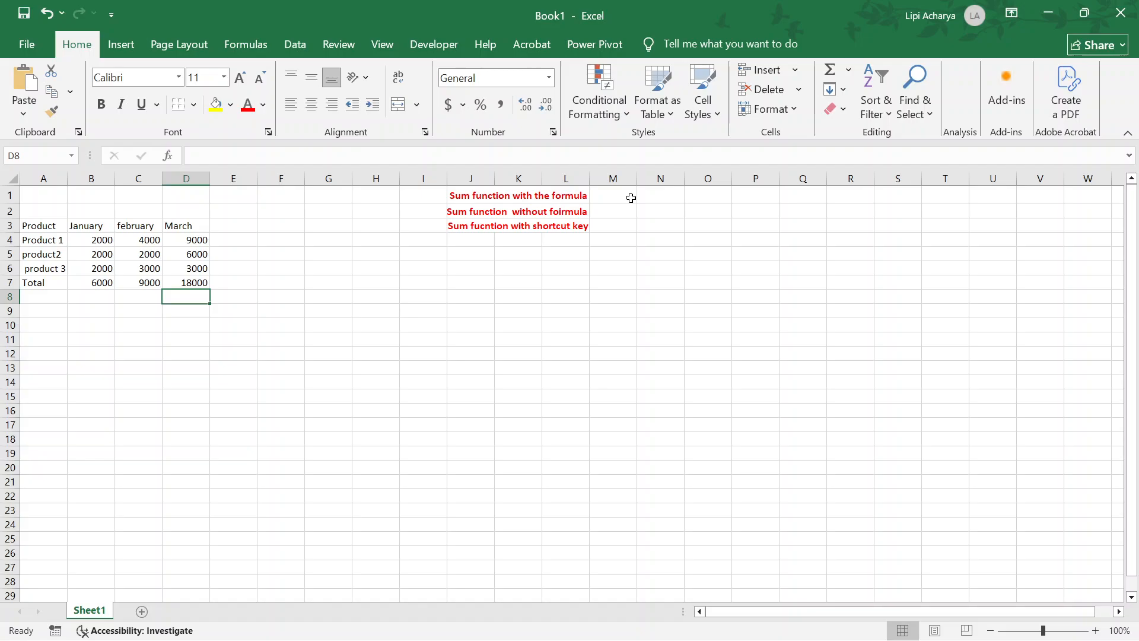
Step: Correct the misspelled "foirmula" to "formula" in the J2 heading
{"action": "double_click", "coordinate": [569, 210]}
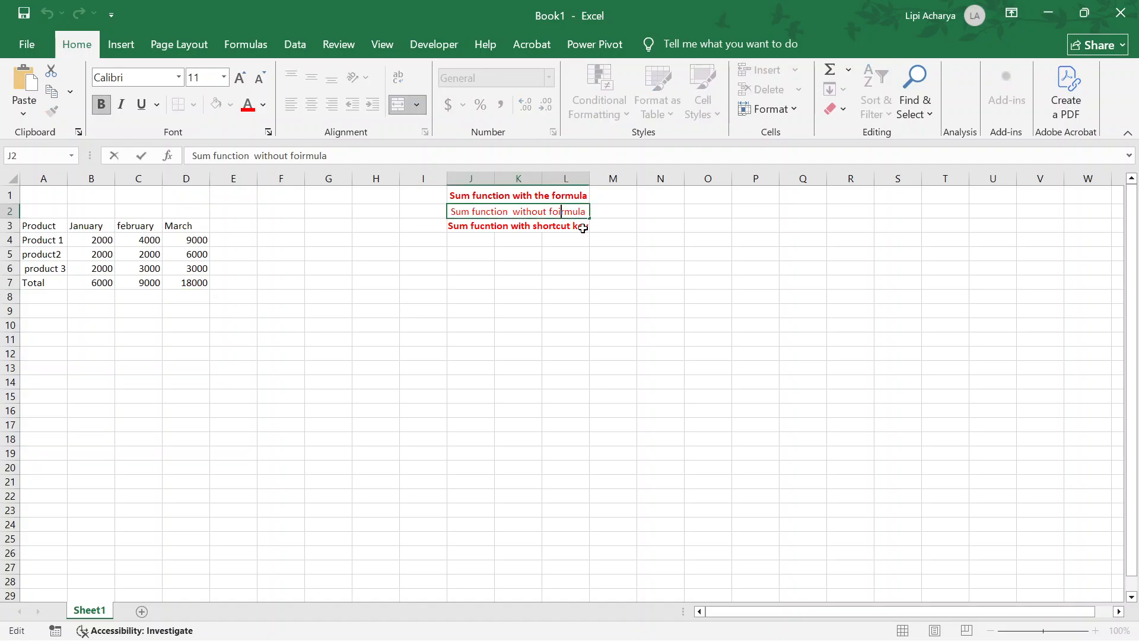
{"action": "key", "text": "BackSpace"}
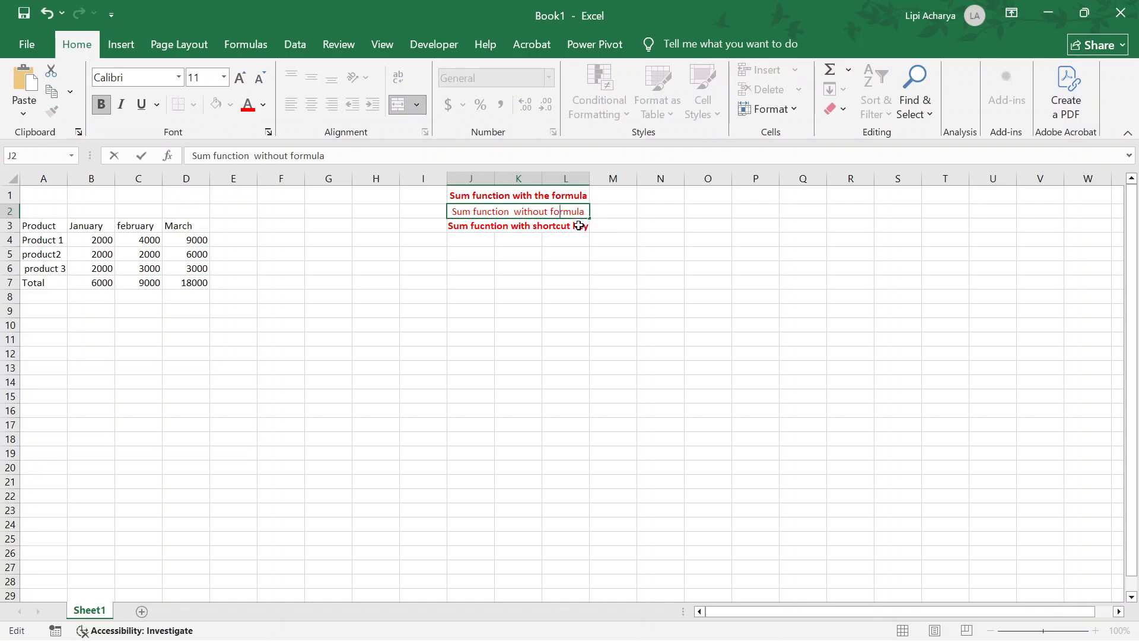
{"action": "left_click", "coordinate": [532, 240]}
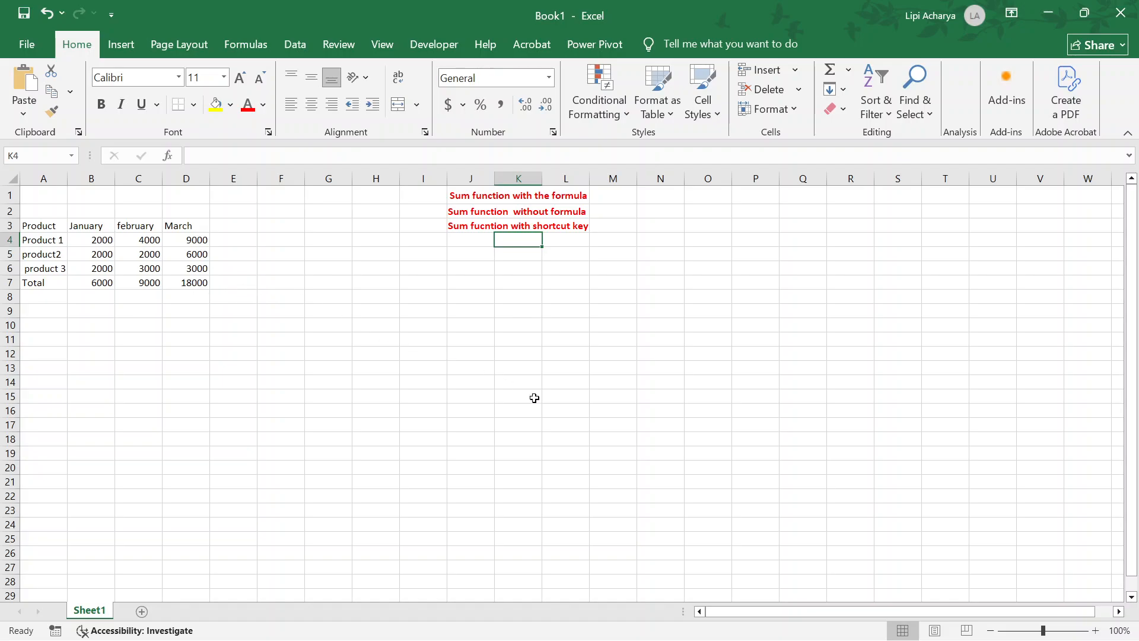
{"action": "mouse_move", "coordinate": [826, 639]}
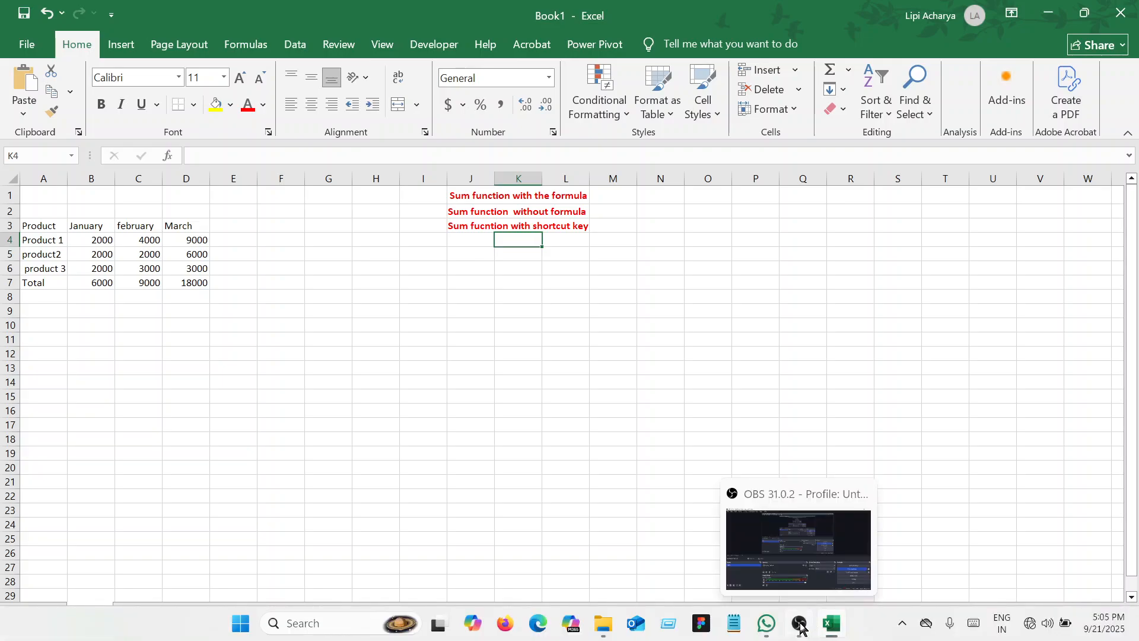
{"action": "left_click", "coordinate": [801, 624]}
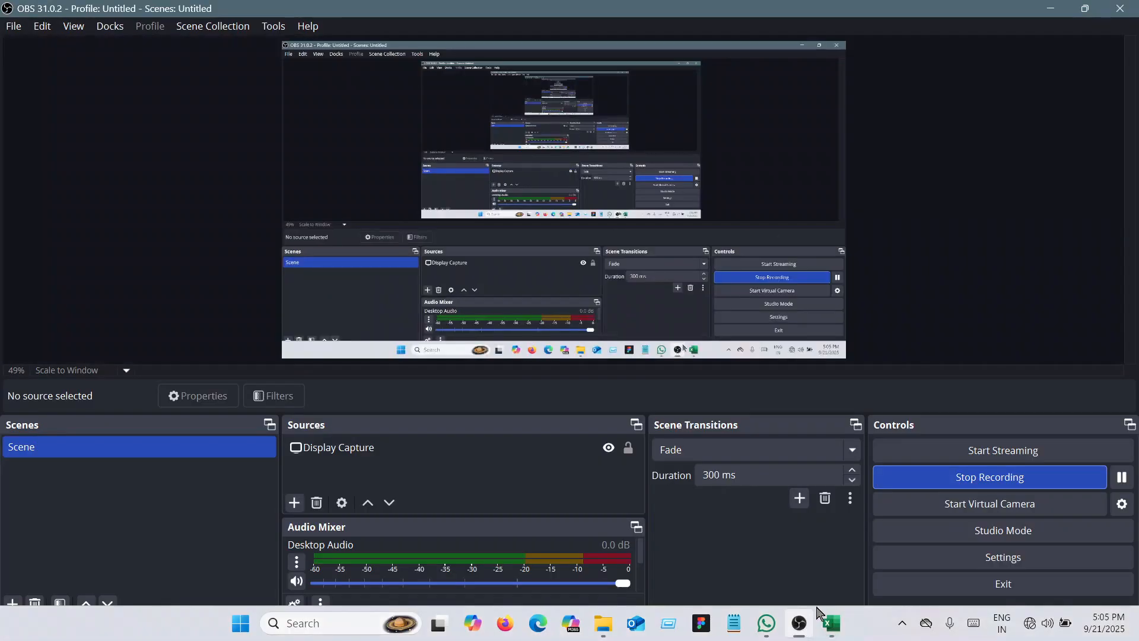